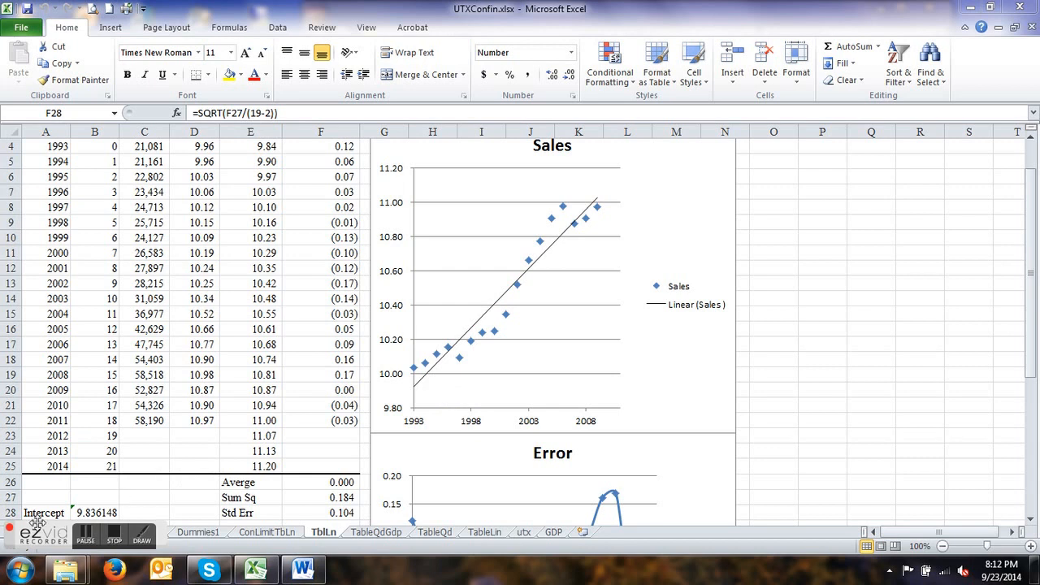
Review the yearly sales data on the TblLn sheet and inspect the LINEST formulas in C34 and D34.
drag(36, 532, 821, 282)
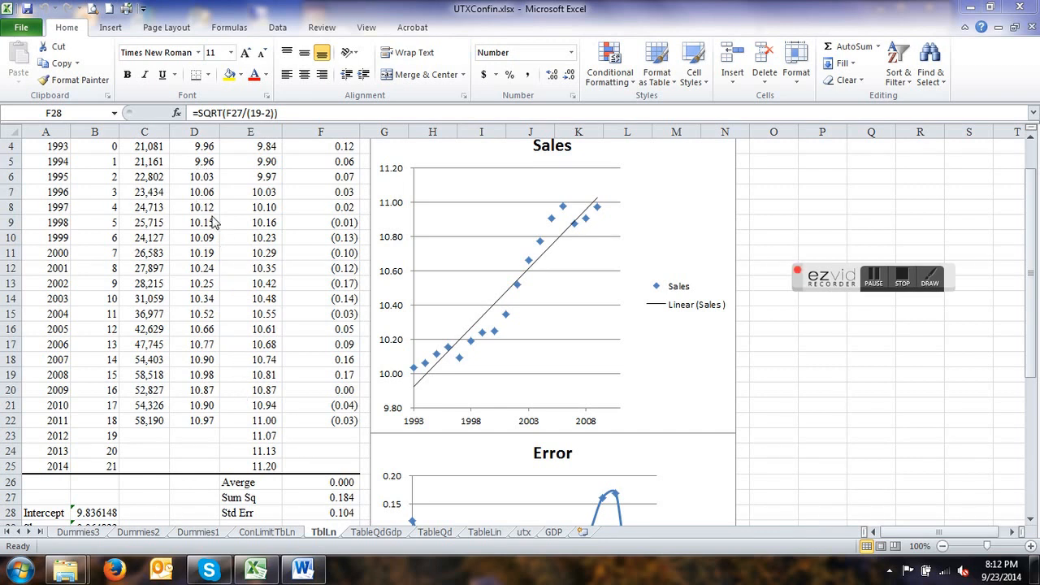
scroll(208, 317, up, 1)
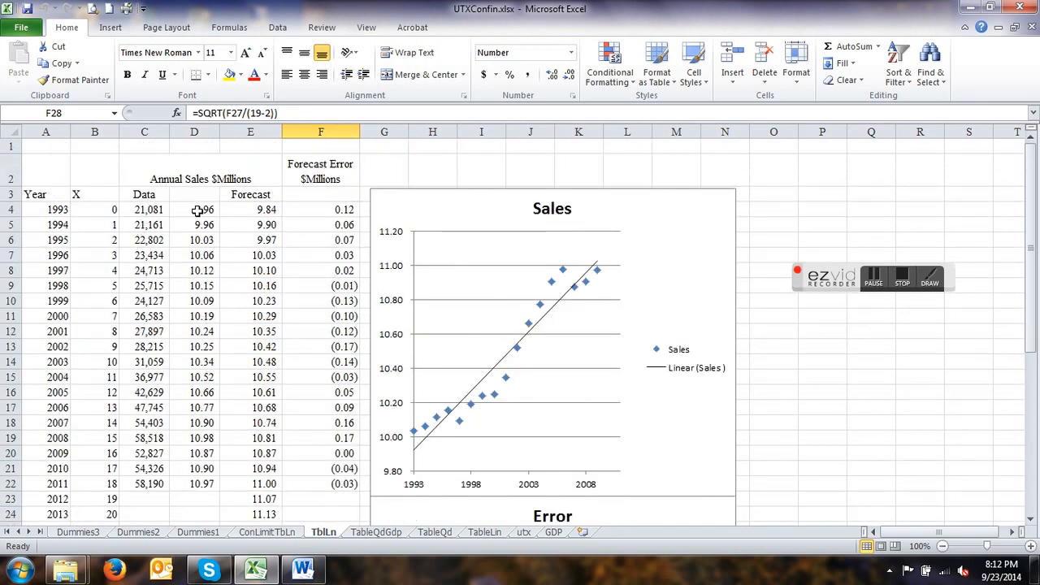
scroll(196, 215, down, 1)
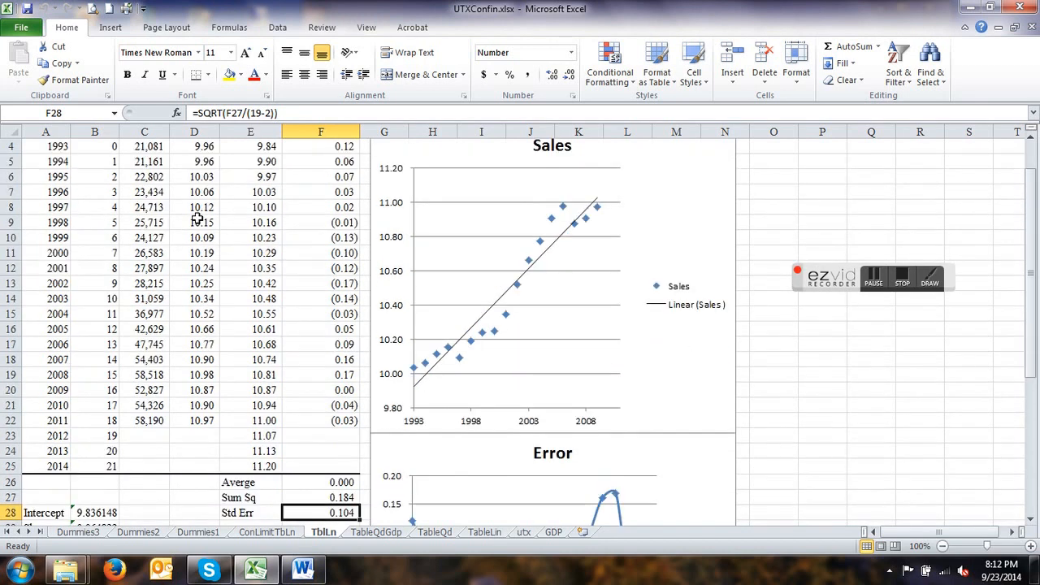
scroll(196, 220, up, 1)
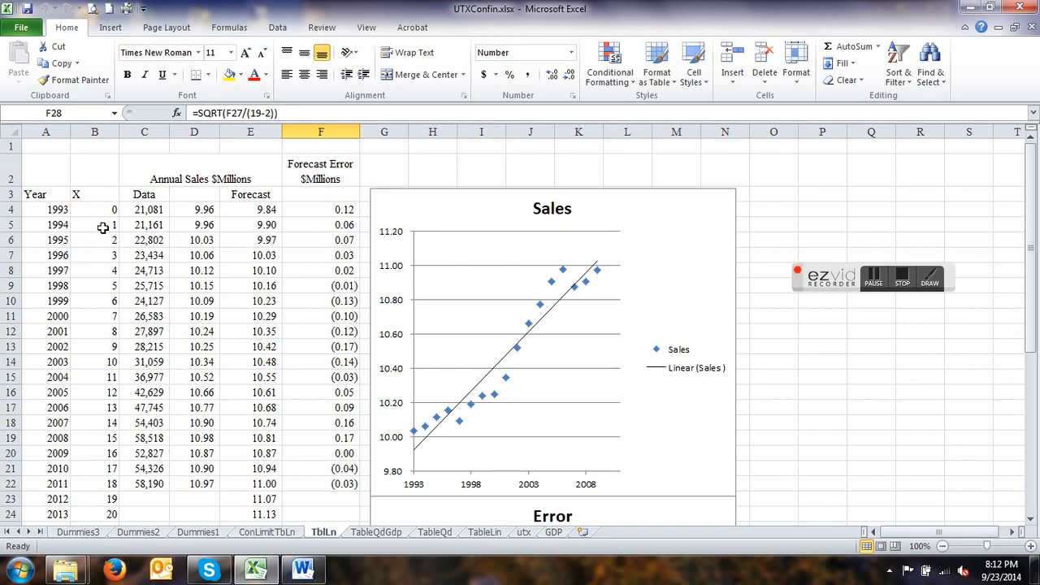
scroll(105, 232, down, 3)
scroll(126, 438, down, 2)
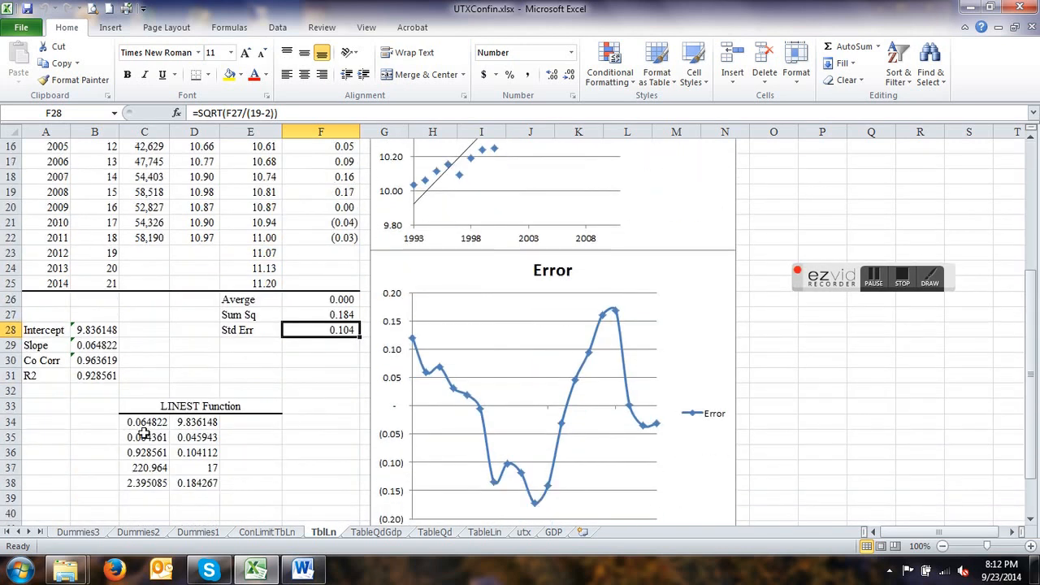
click(144, 423)
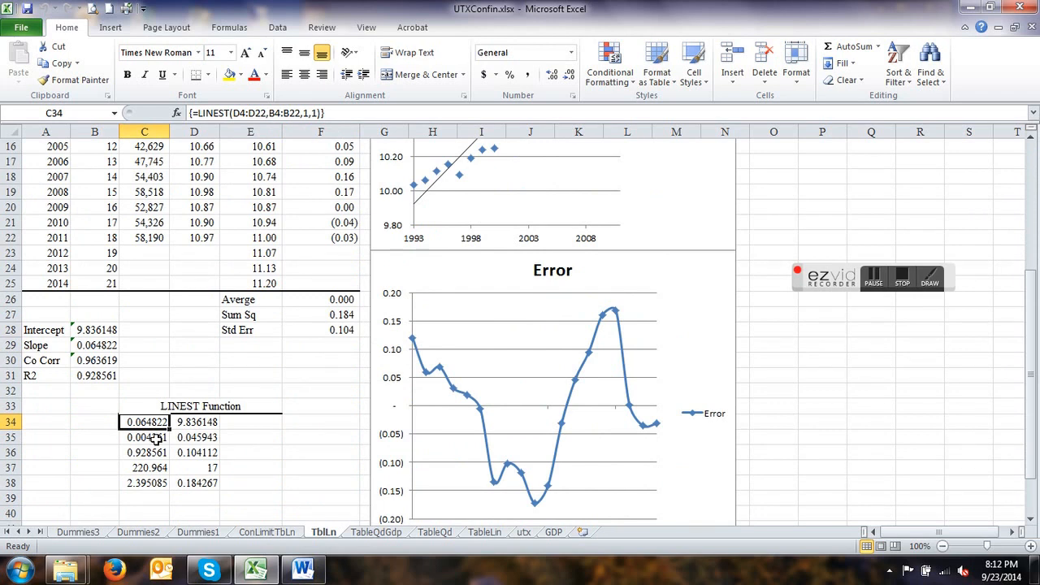
click(197, 423)
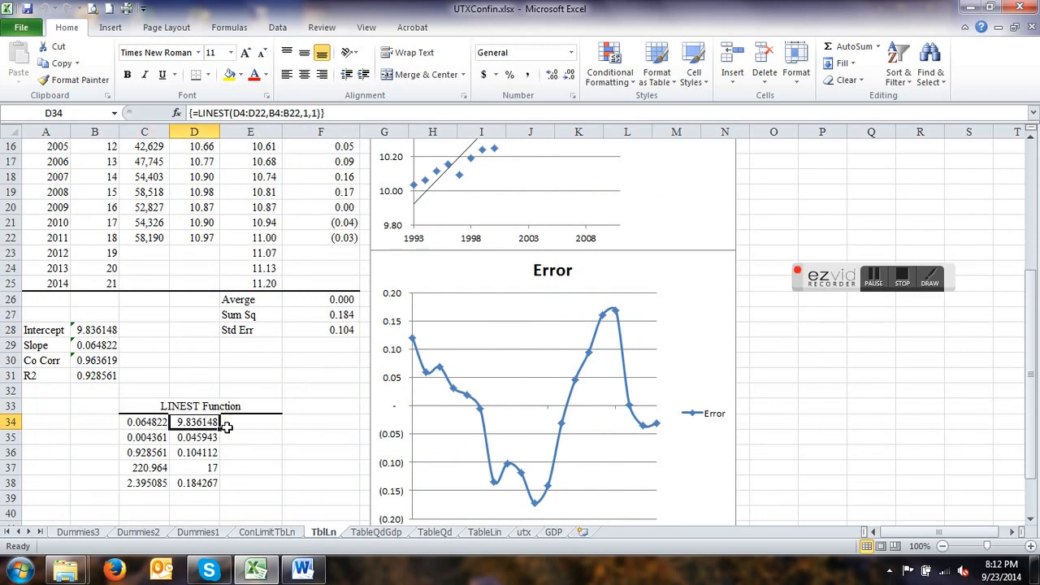
scroll(226, 426, up, 5)
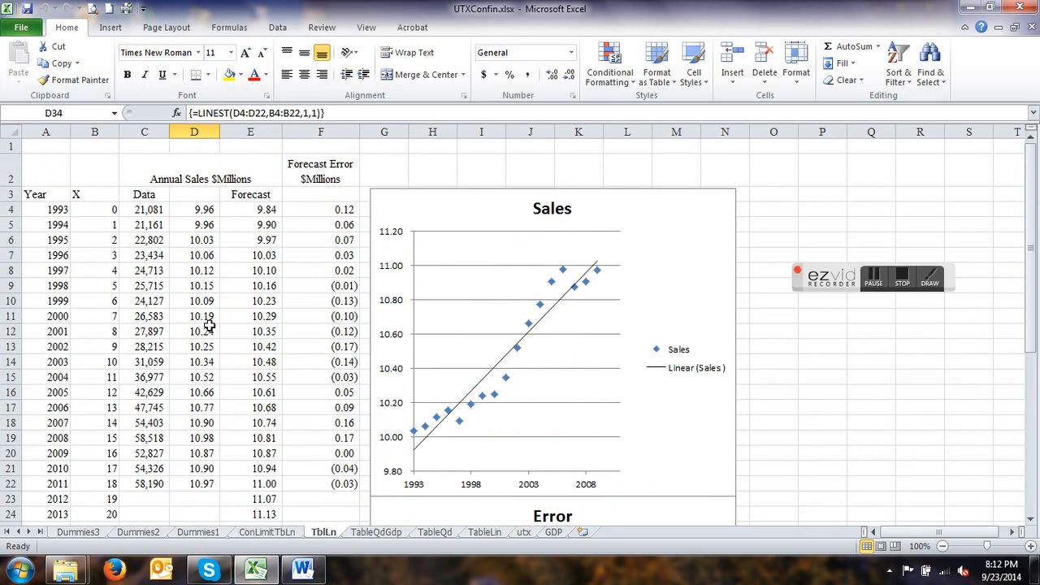
scroll(215, 358, down, 1)
Open the Dummies1 sheet and examine the Sales chart and the dummy variable entries in D18 and C8.
click(198, 532)
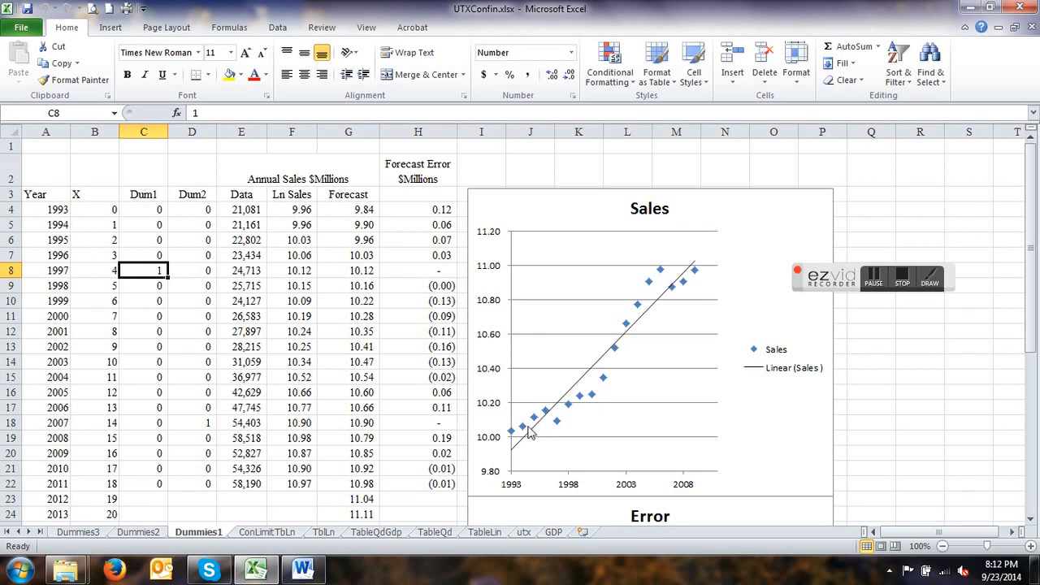
mouse_move(529, 421)
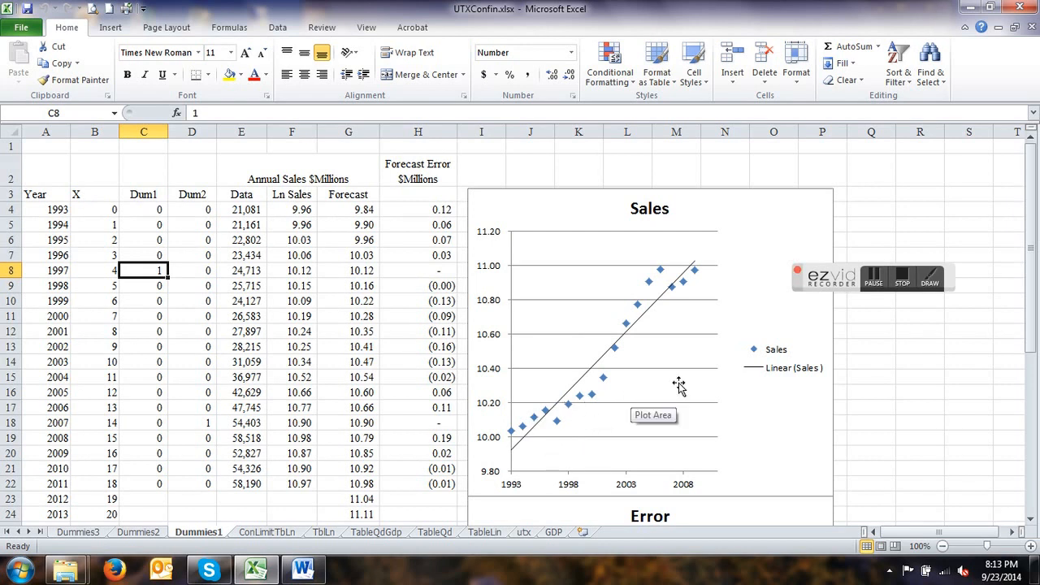
scroll(690, 375, down, 1)
scroll(701, 367, up, 1)
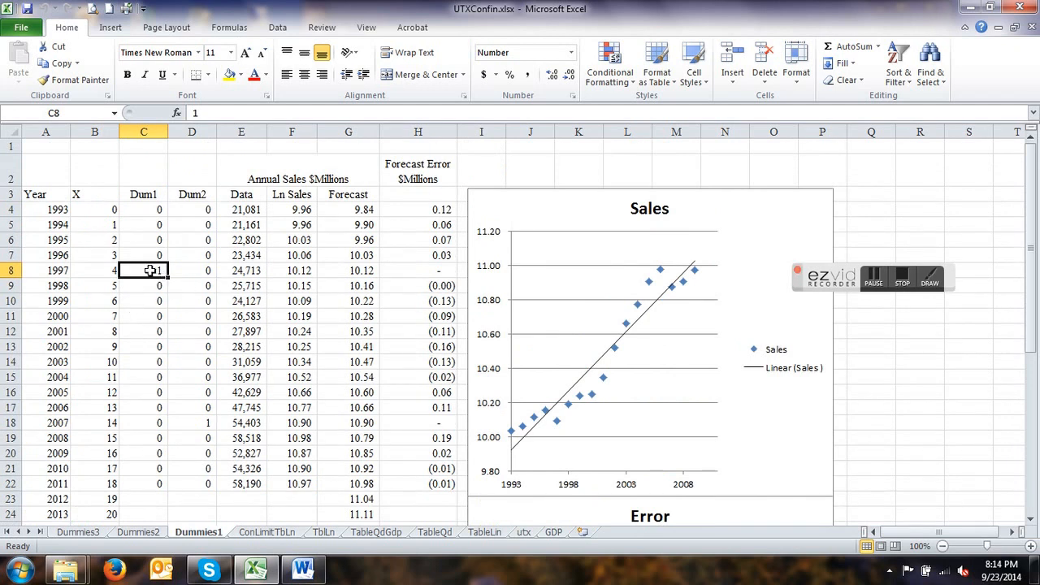
click(198, 421)
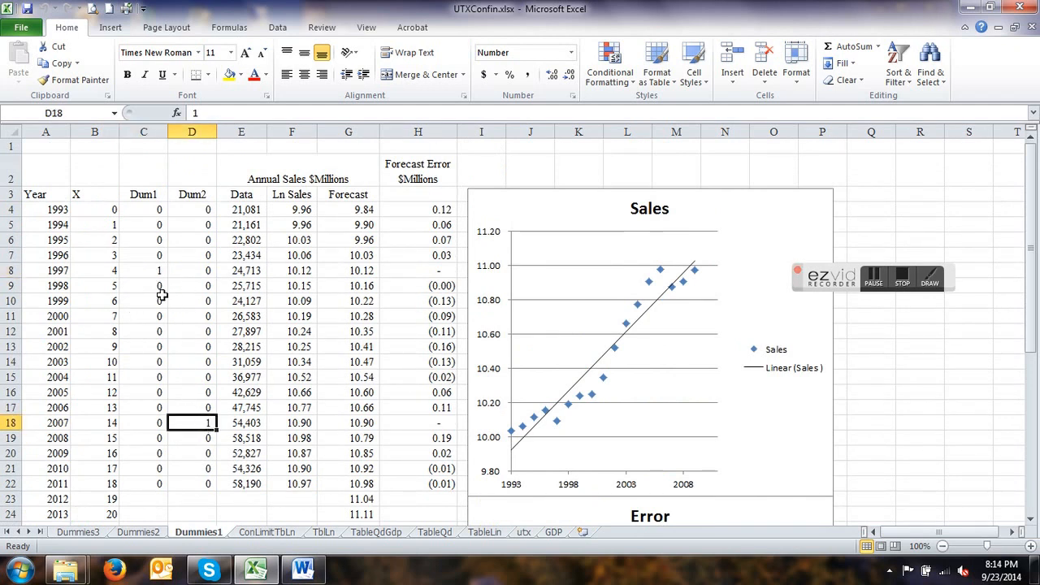
click(150, 270)
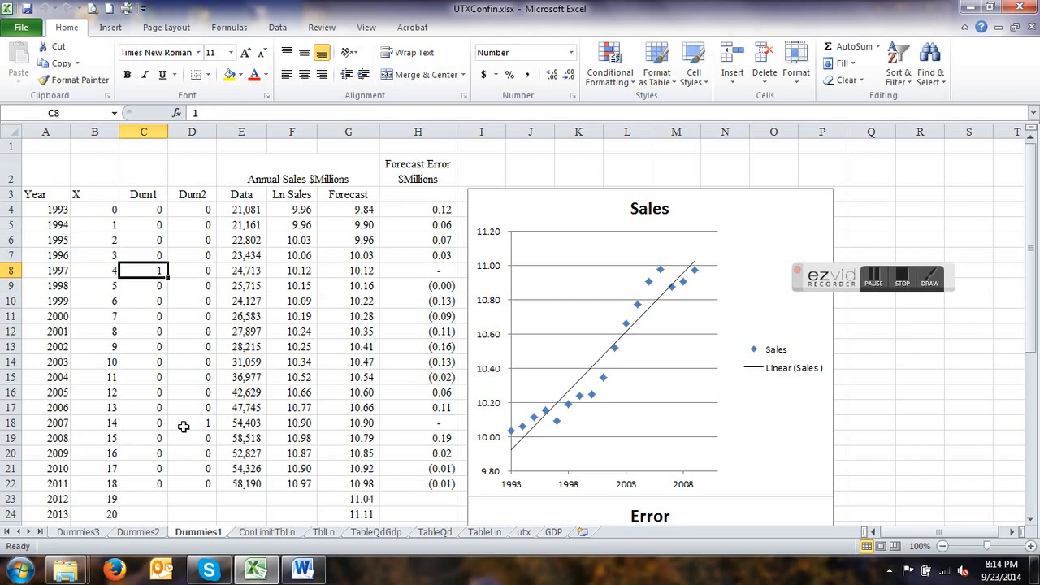
scroll(167, 413, down, 1)
scroll(167, 367, up, 1)
Inspect the forecast errors for 1997 and 2007 alongside their matching Dum1 and Dum2 cells.
click(431, 270)
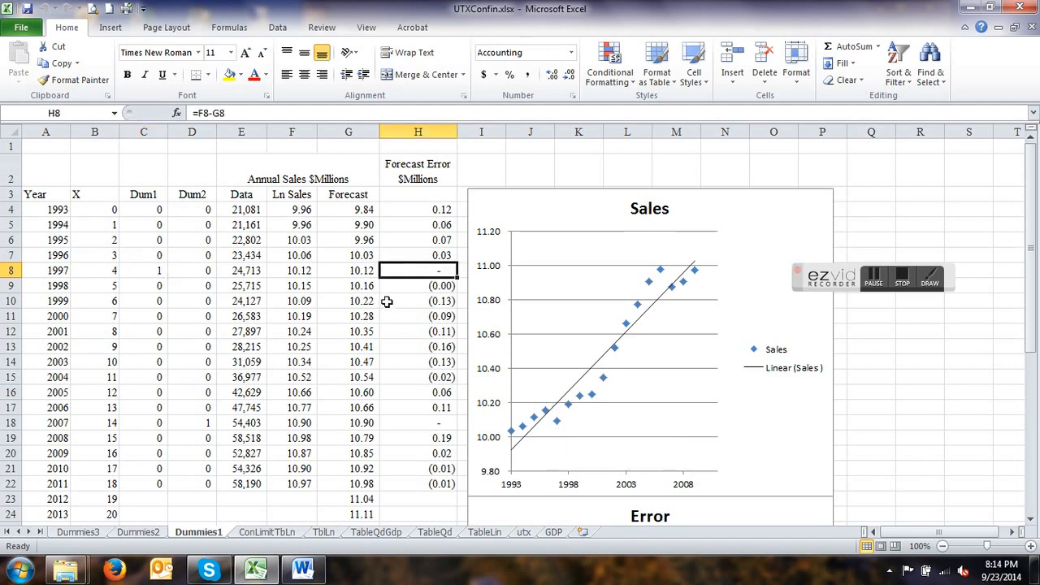
click(148, 273)
click(210, 422)
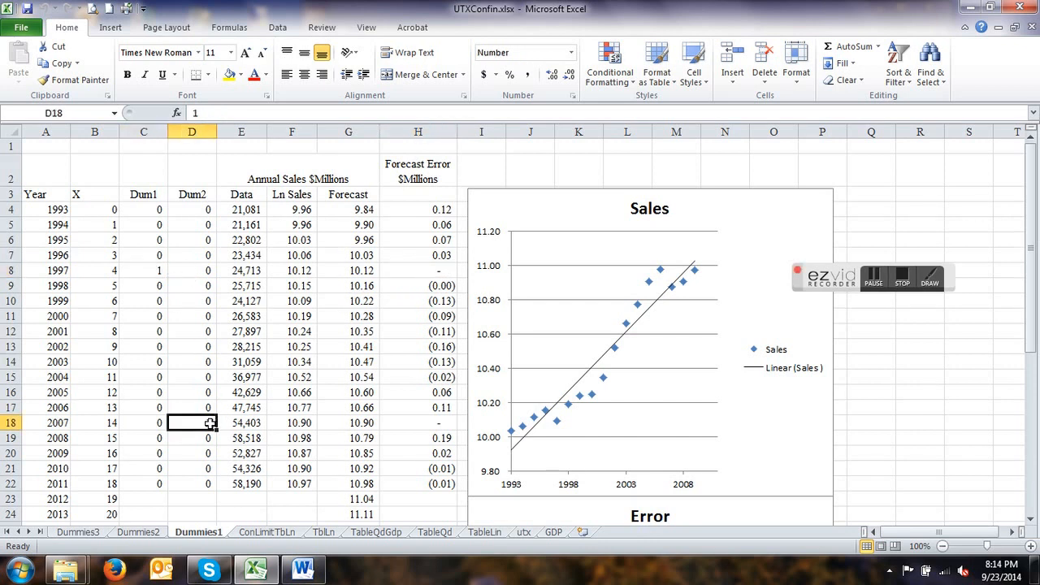
click(415, 423)
click(206, 423)
click(155, 276)
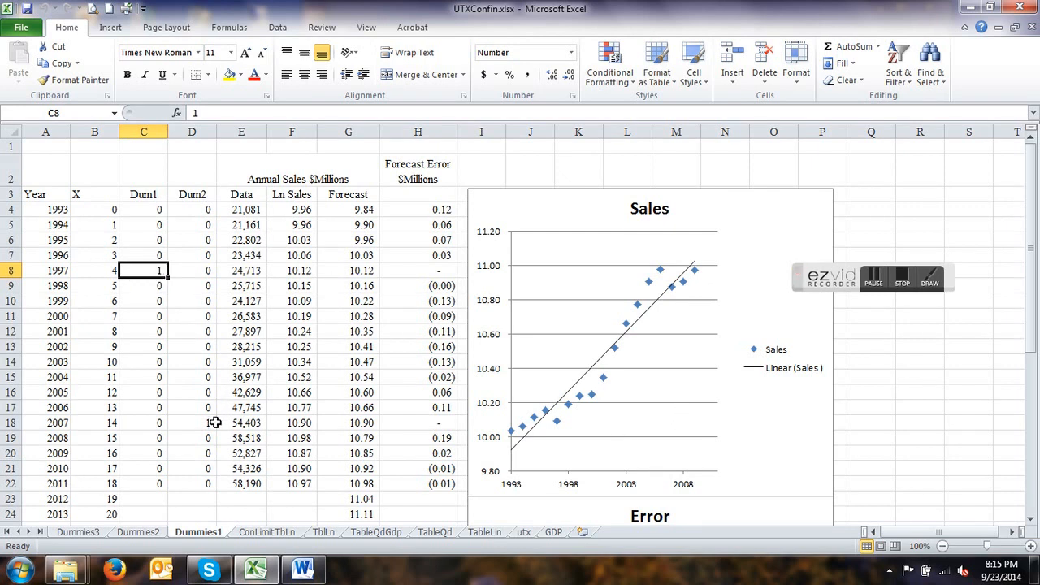
Compare the standard error formula in F28 on the TblLn sheet with the one in H28 on Dummies1.
scroll(226, 421, down, 1)
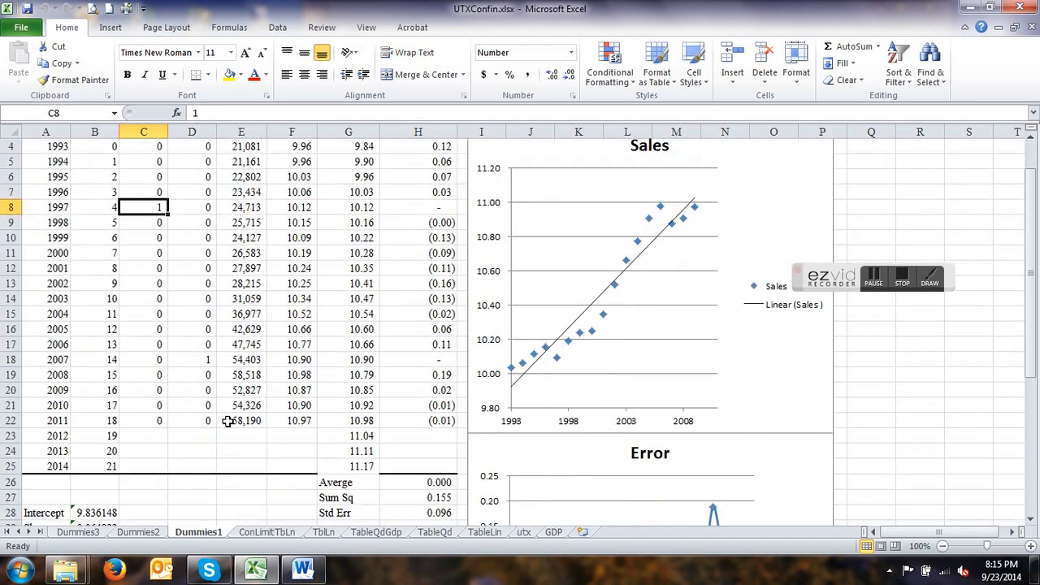
scroll(226, 420, down, 1)
scroll(204, 388, up, 1)
scroll(200, 387, down, 2)
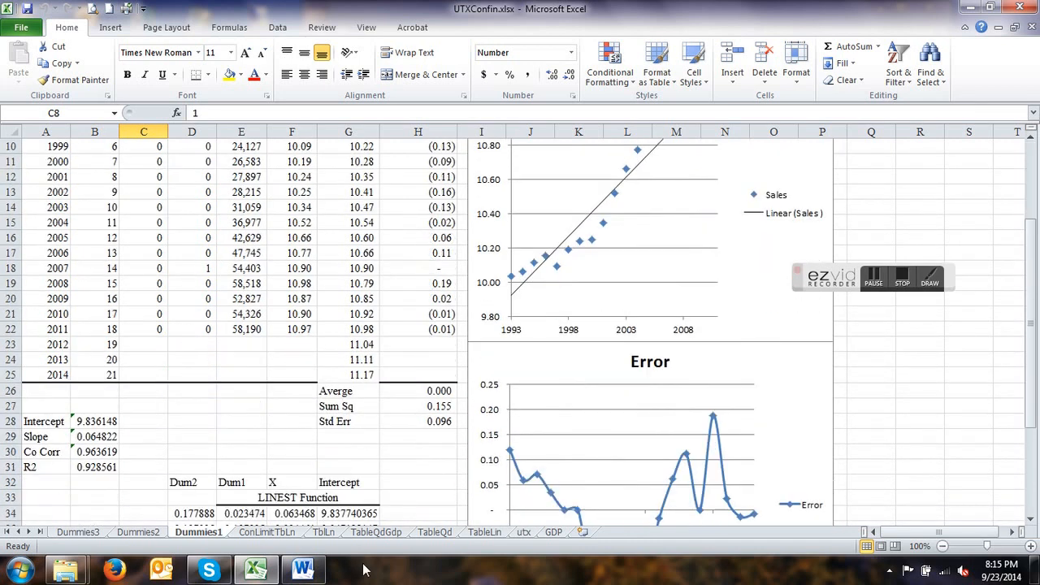
click(324, 532)
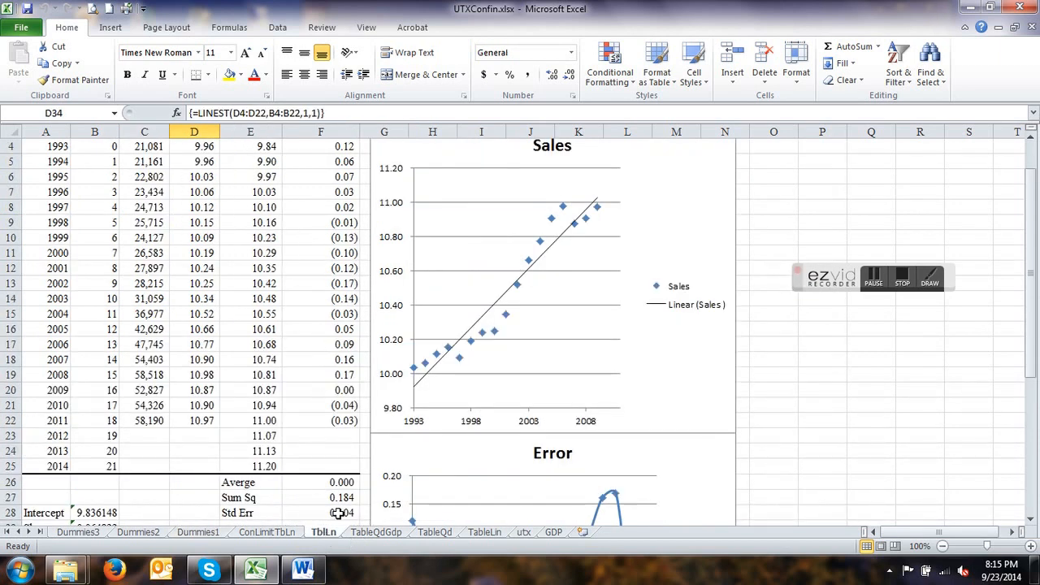
click(337, 513)
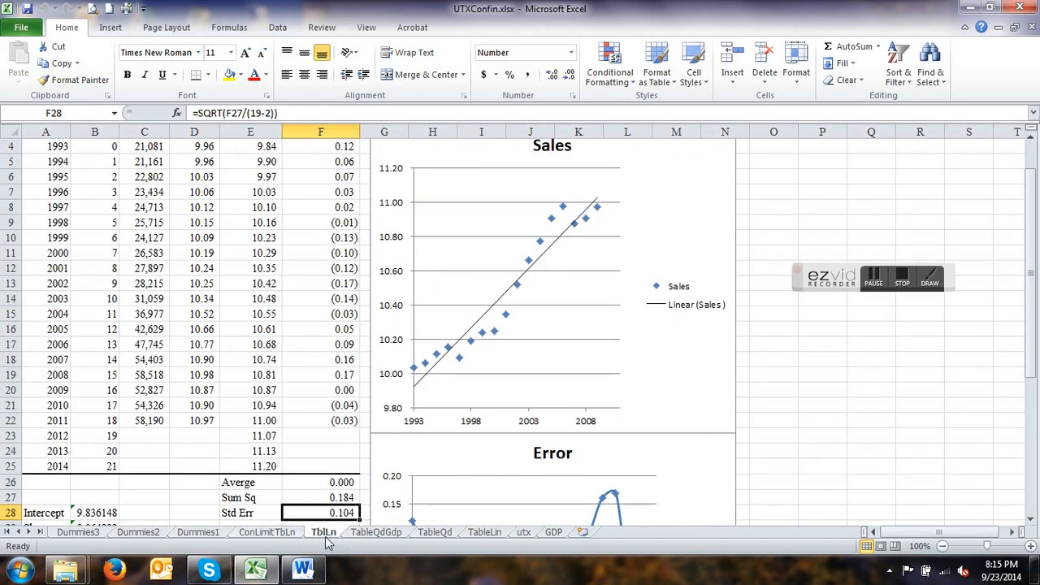
click(198, 532)
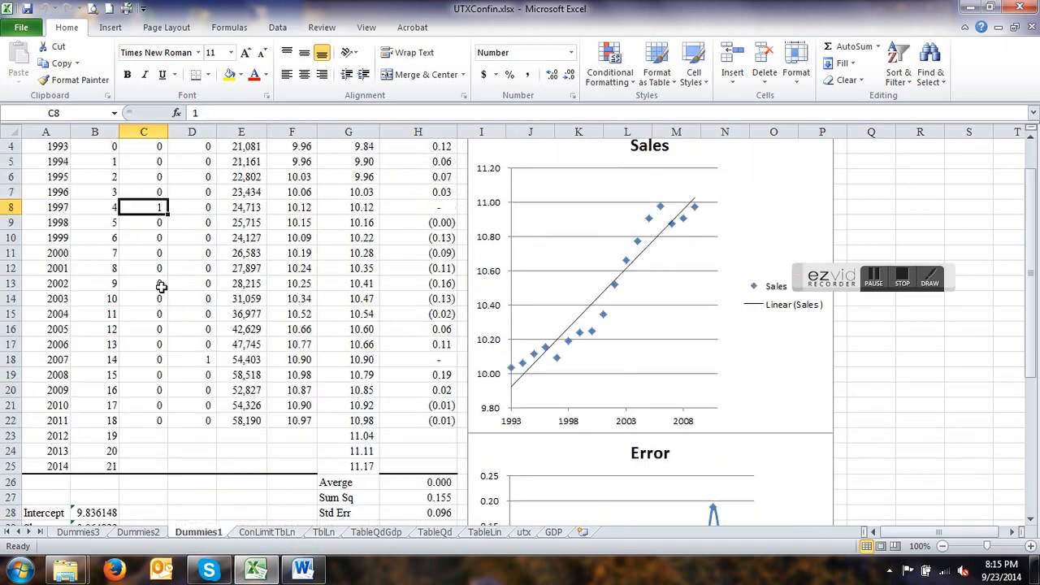
click(425, 420)
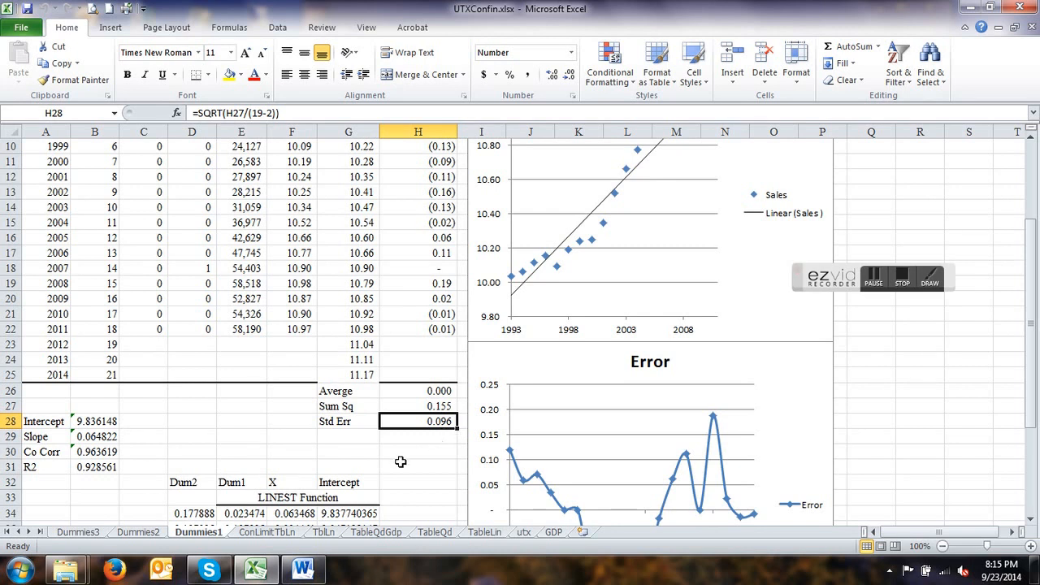
Inspect the Dum2 and Dum1 coefficients in the LINEST output, and examine the Sales chart.
scroll(390, 466, down, 1)
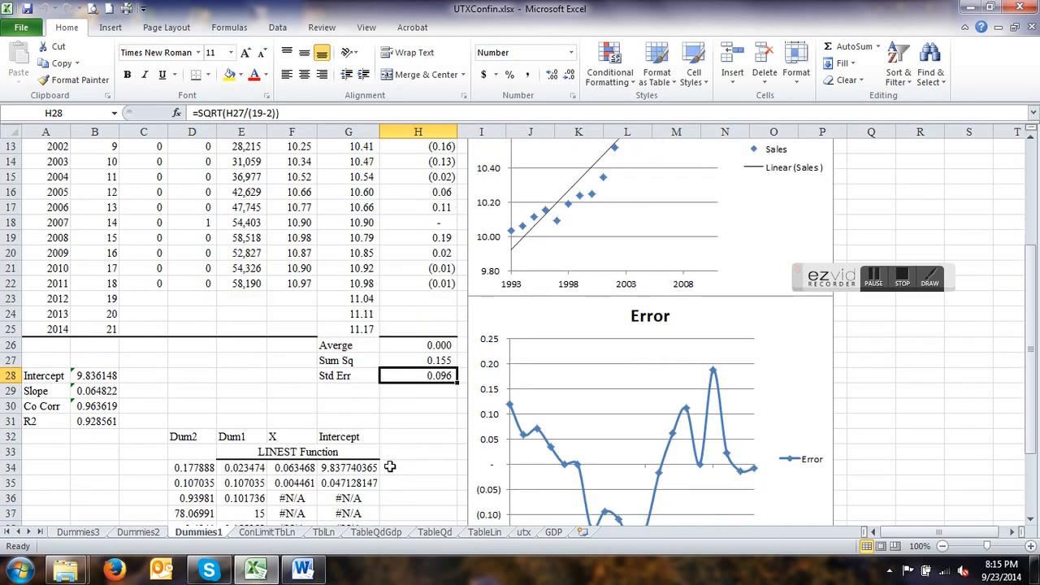
click(189, 469)
click(237, 471)
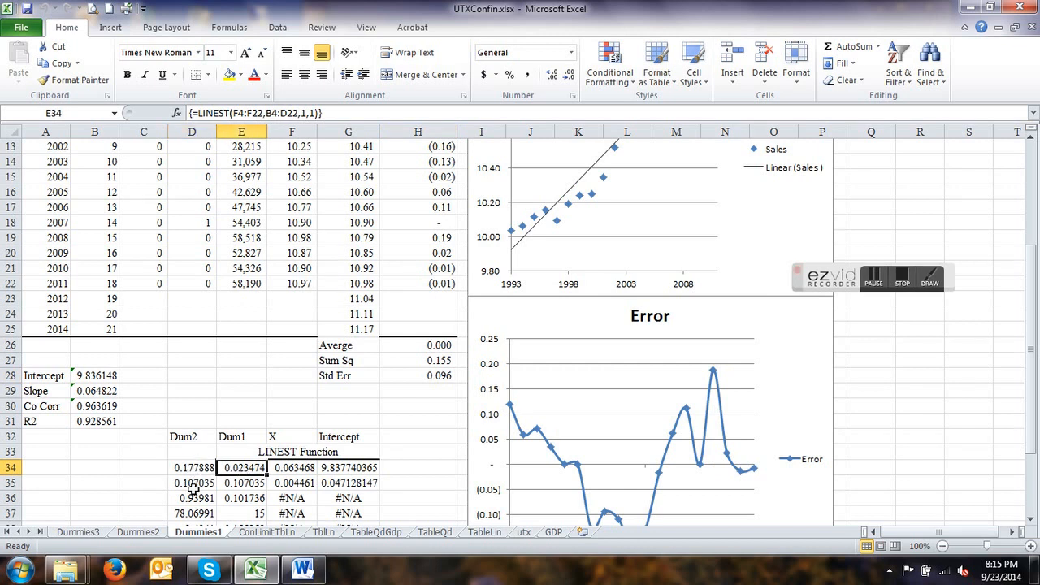
scroll(199, 471, up, 2)
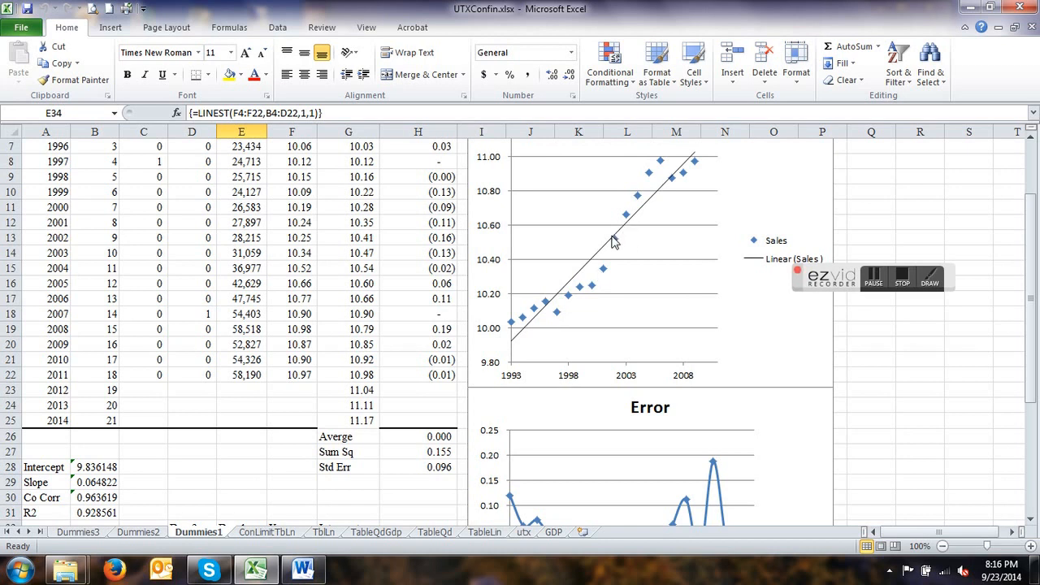
mouse_move(538, 307)
Check the 1997 dummy in C8, the Ln Sales formula in F4 and the LINEST array formula in D34.
click(149, 162)
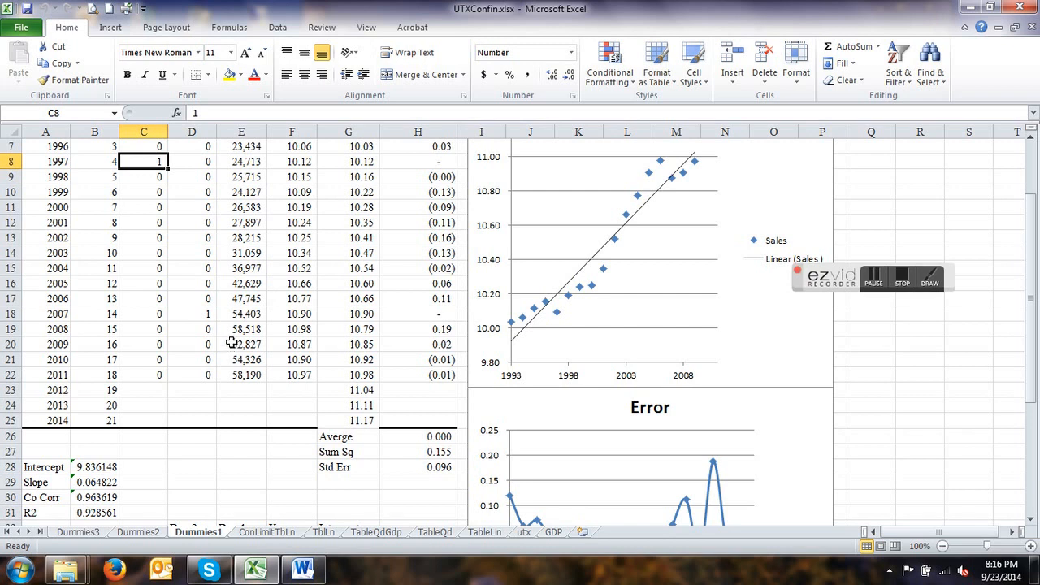
scroll(158, 203, up, 1)
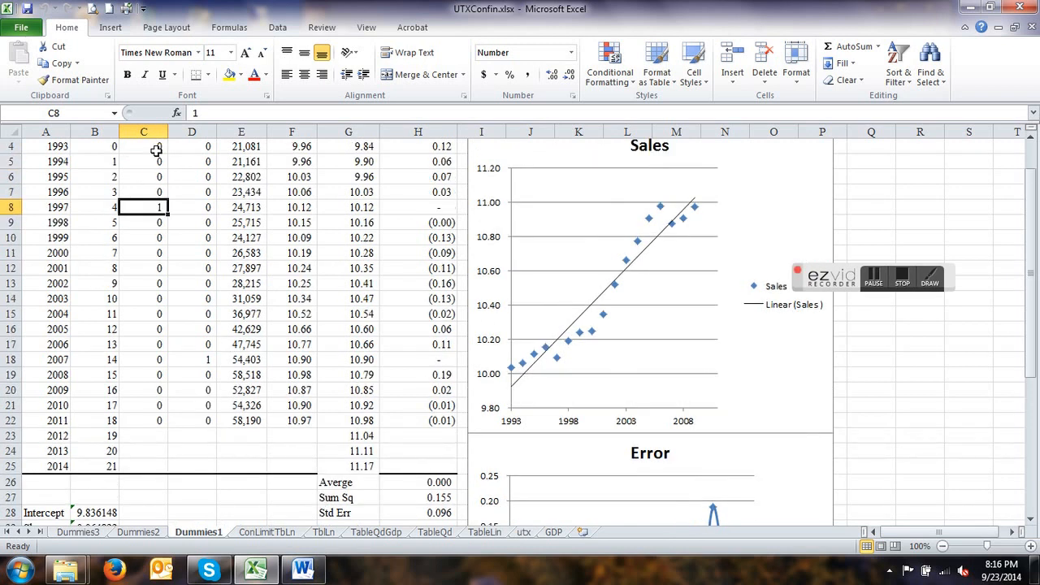
scroll(162, 163, up, 1)
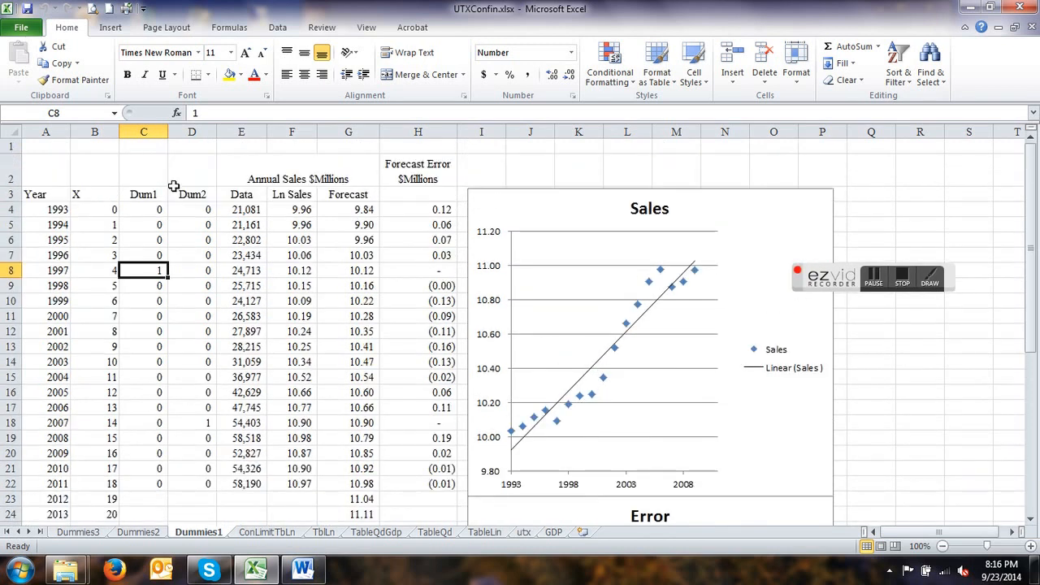
click(302, 211)
scroll(330, 288, down, 6)
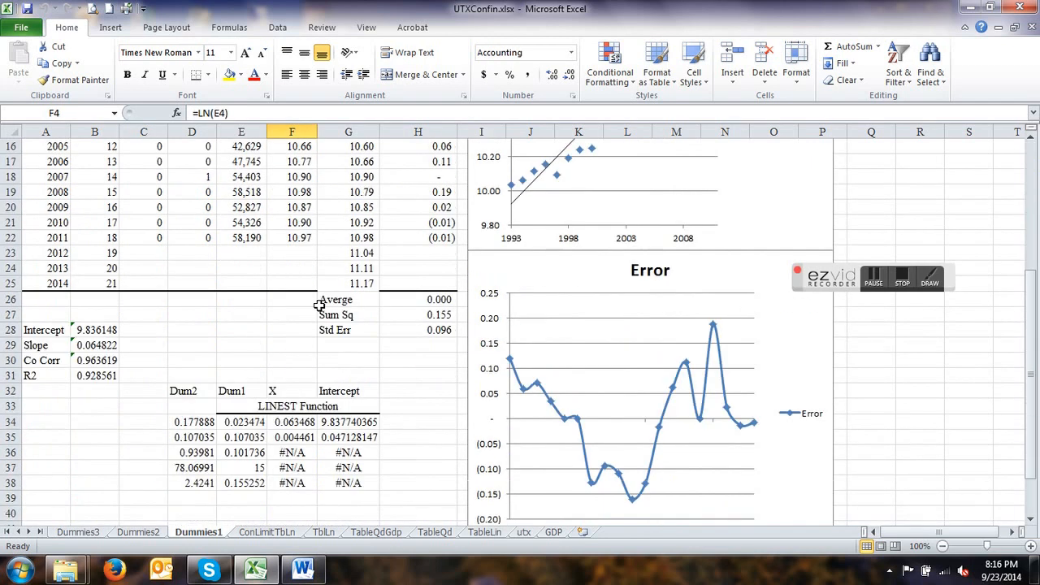
click(194, 378)
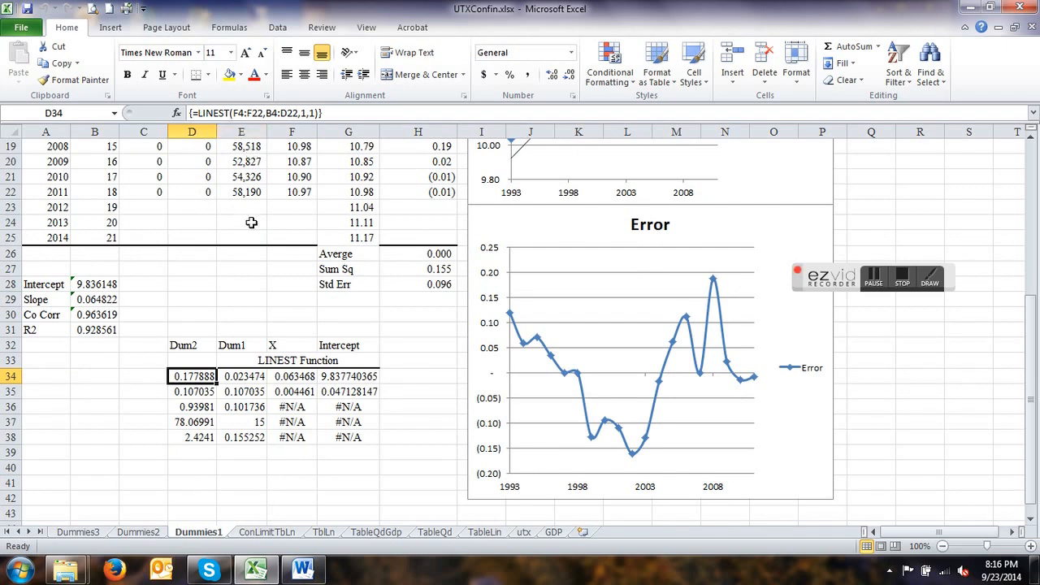
Examine the 1993 forecast formula in G4 against the intercept, X, Dum1 and Dum2 coefficients in the LINEST table.
scroll(246, 320, up, 6)
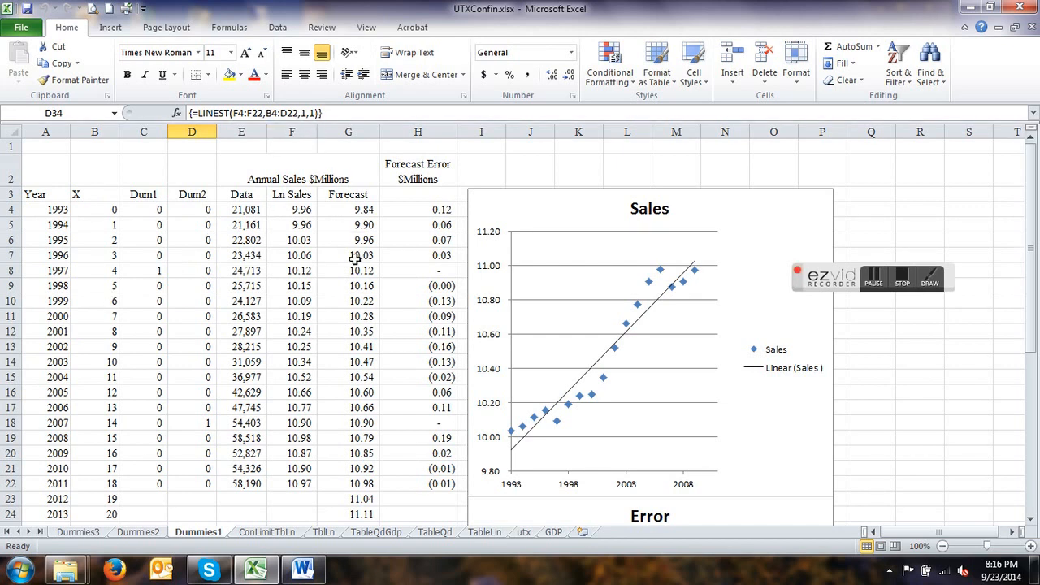
scroll(368, 346, down, 6)
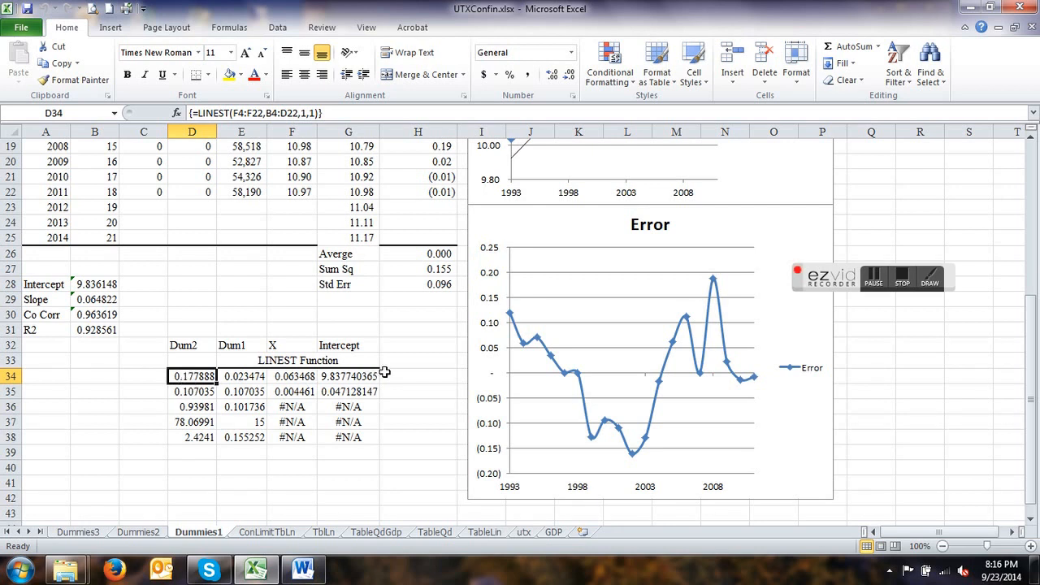
scroll(232, 406, up, 2)
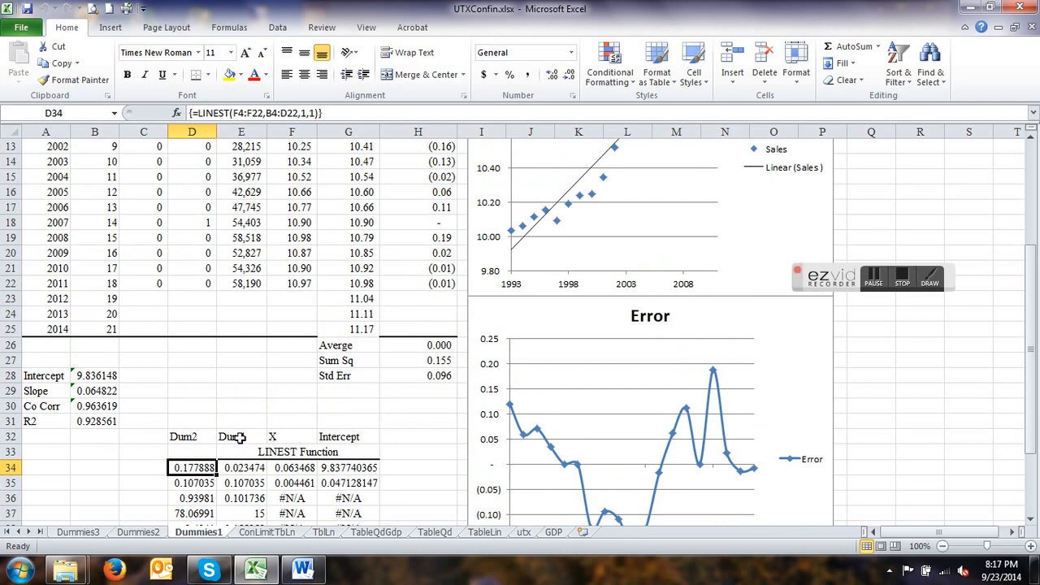
scroll(241, 438, up, 4)
click(347, 212)
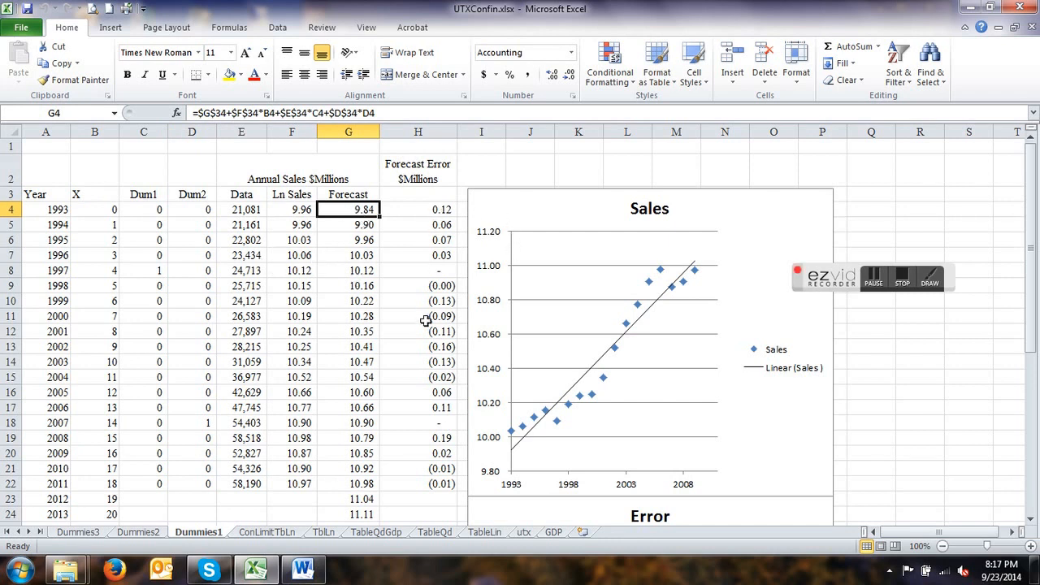
scroll(420, 493, down, 6)
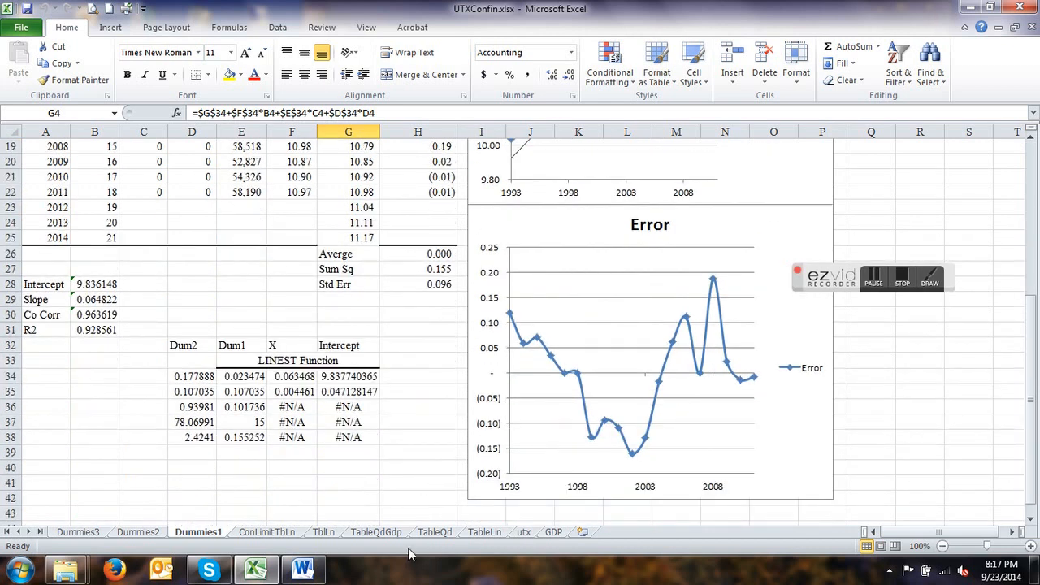
Compare the Error chart and LINEST results on the TblLn sheet with those on Dummies1, and review the Dummies1 forecast errors.
click(329, 533)
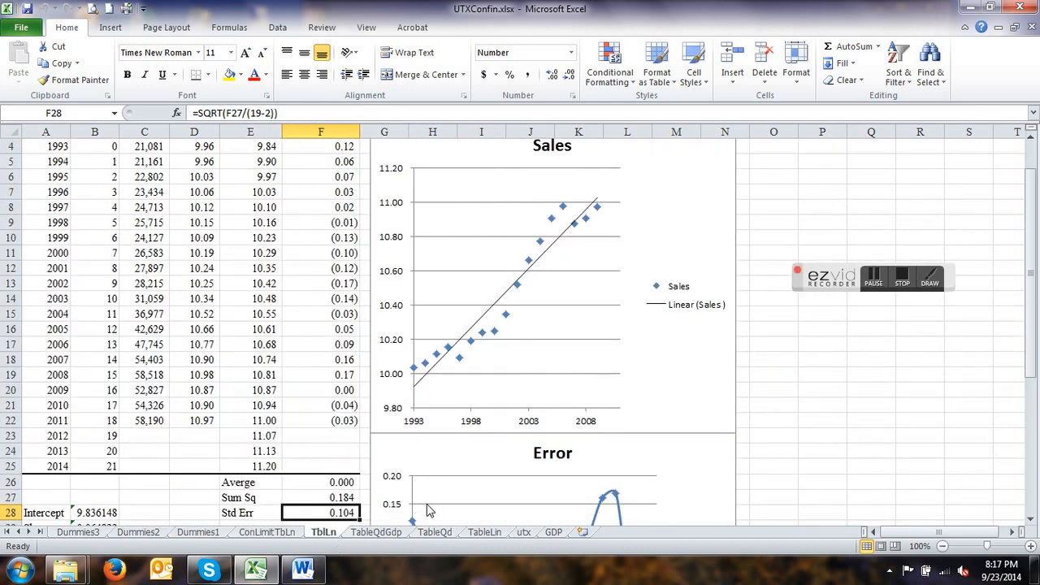
scroll(428, 510, down, 5)
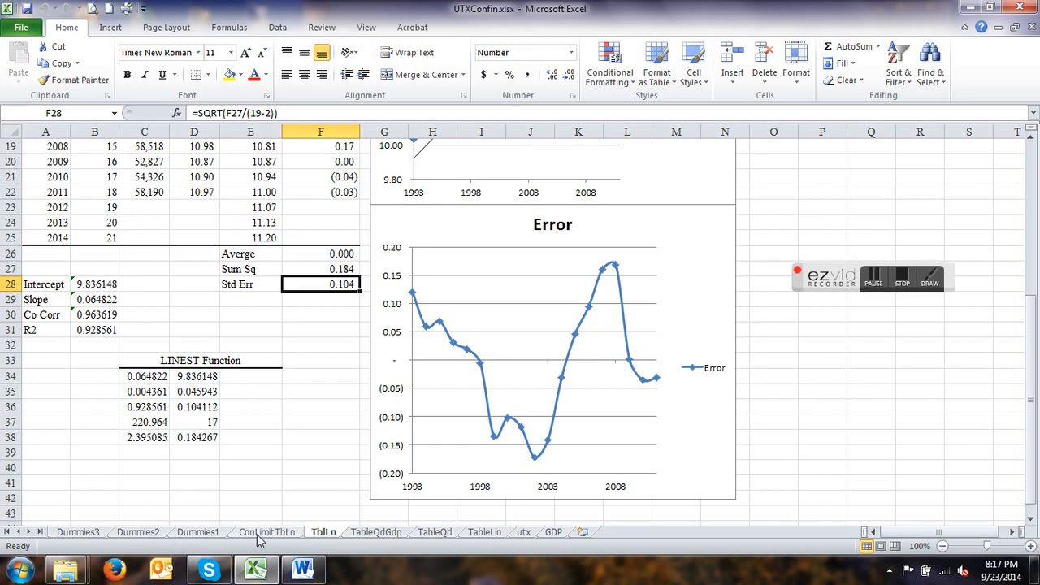
click(198, 532)
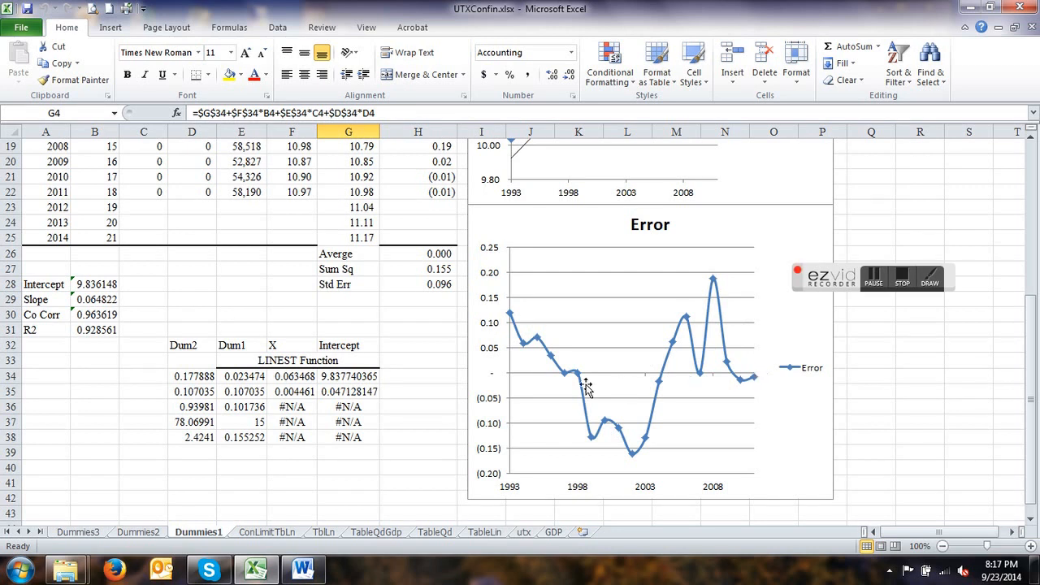
scroll(573, 383, up, 5)
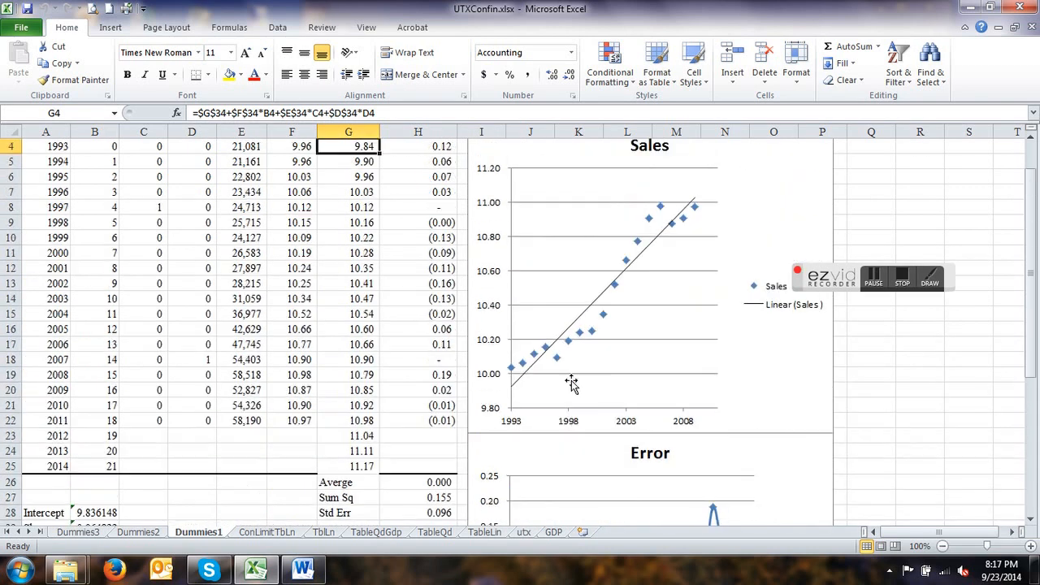
scroll(528, 354, down, 1)
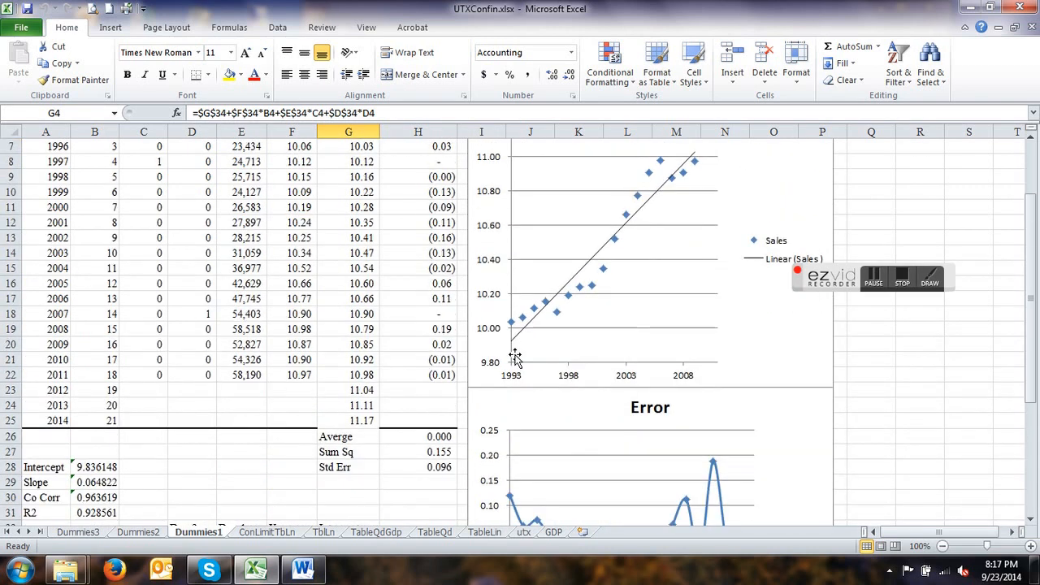
Examine the Dum1 and Dum2 columns on the Dummies2 sheet against the 1996 and 1997 points and trendline in the Sales chart.
click(146, 534)
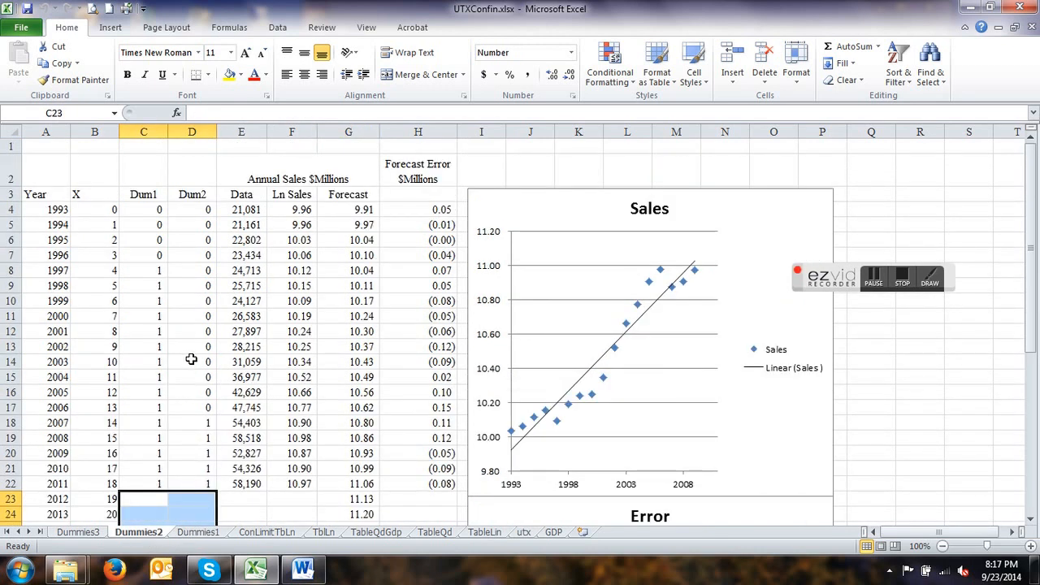
scroll(194, 355, down, 1)
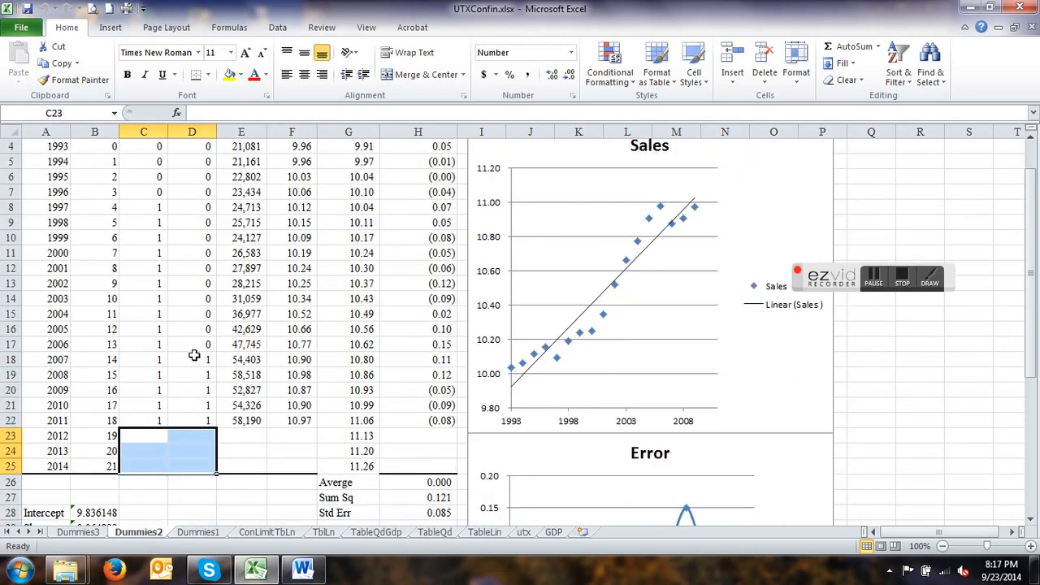
scroll(194, 355, down, 1)
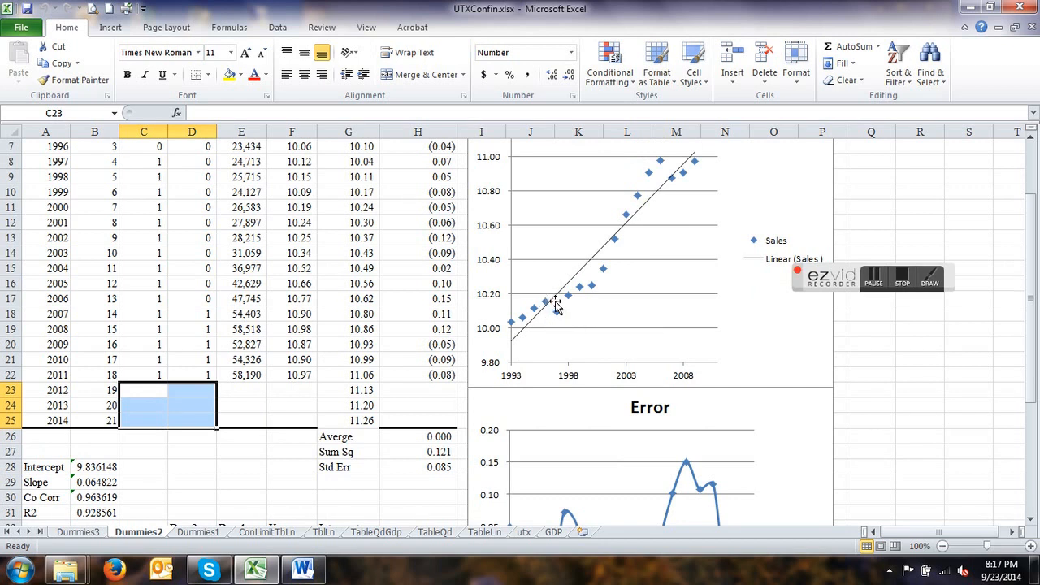
mouse_move(548, 302)
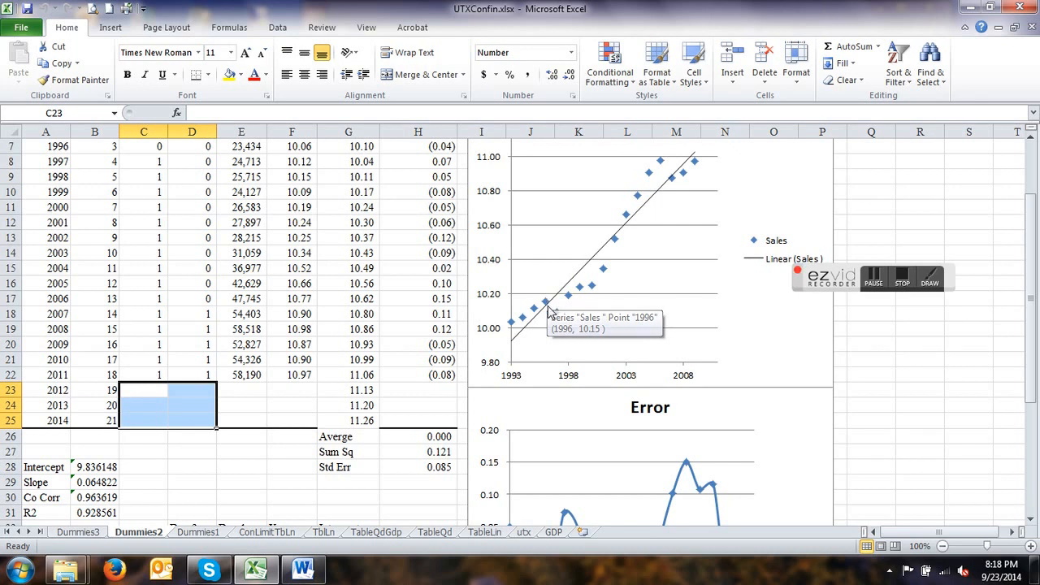
mouse_move(555, 320)
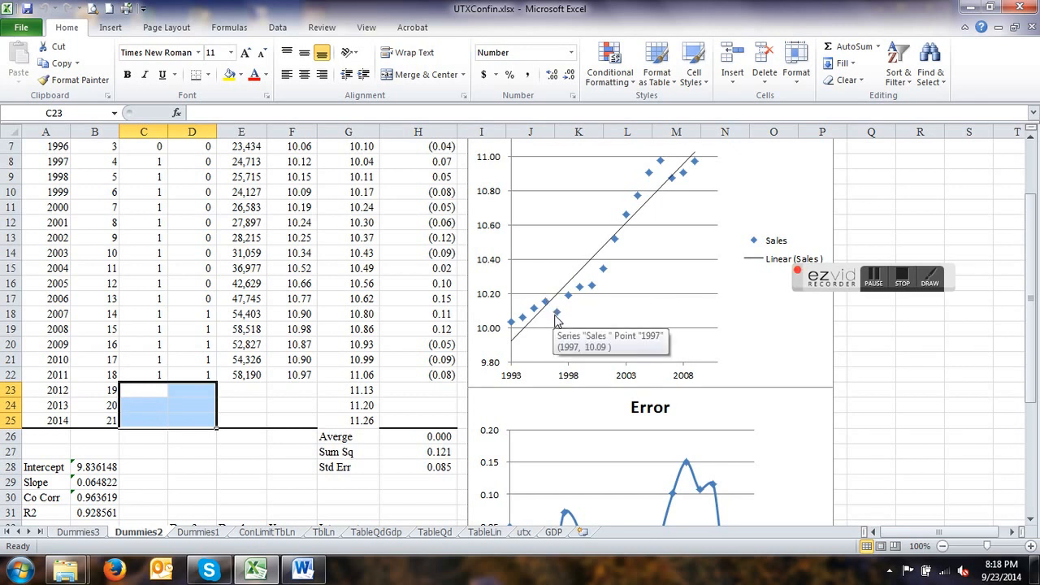
scroll(603, 297, up, 2)
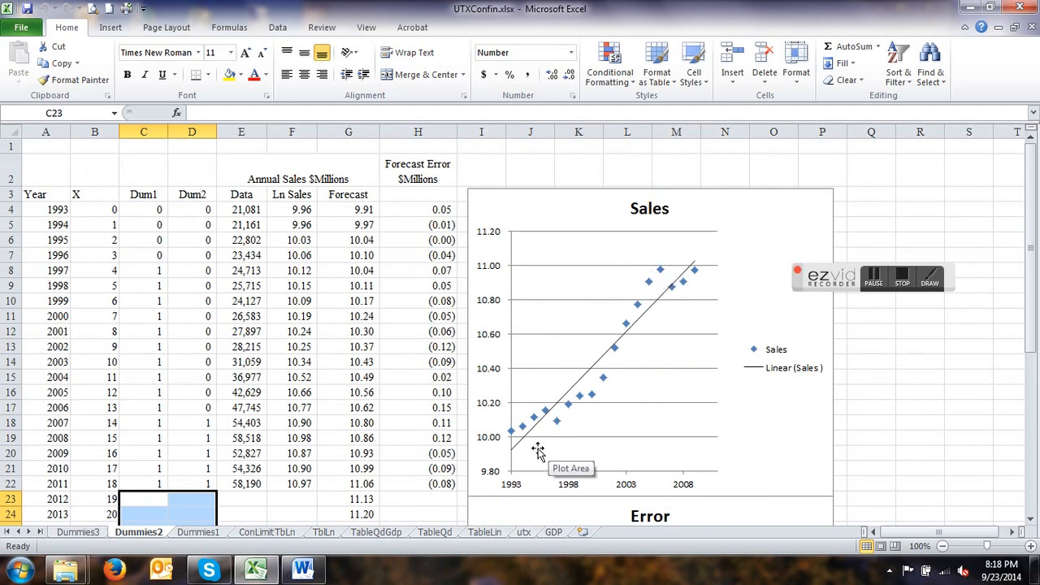
scroll(542, 451, down, 1)
mouse_move(507, 372)
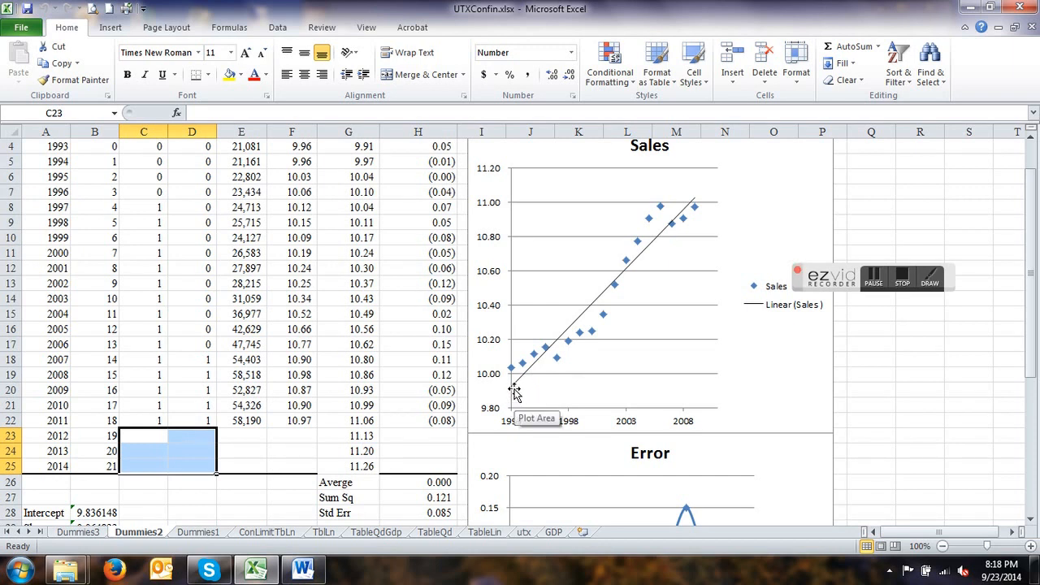
scroll(515, 391, up, 1)
Inspect the Intercept, Dum1 and Dum2 coefficients in row 34 of the LINEST table on Dummies2.
scroll(514, 390, down, 6)
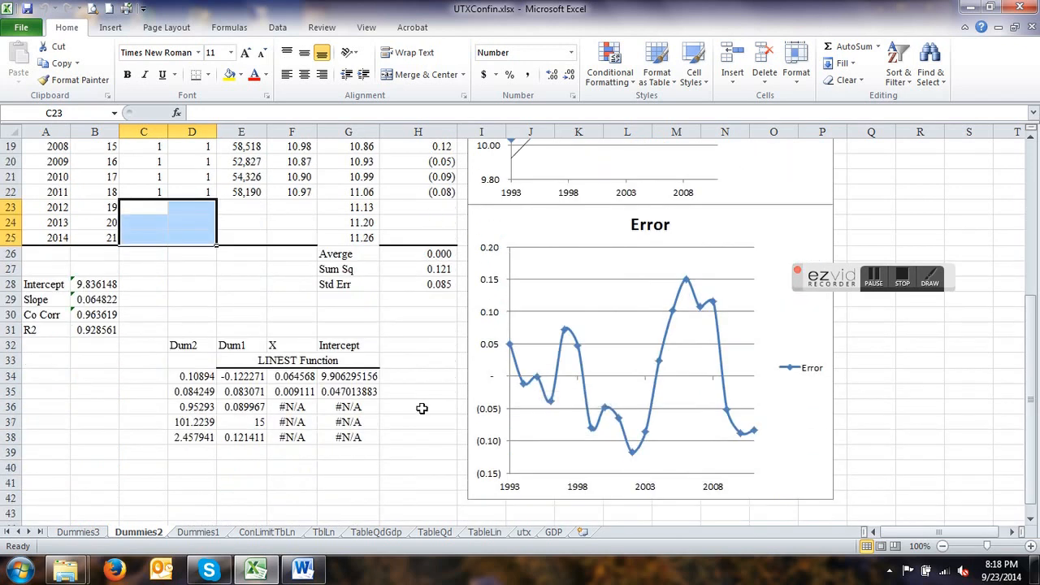
click(354, 376)
scroll(437, 314, up, 3)
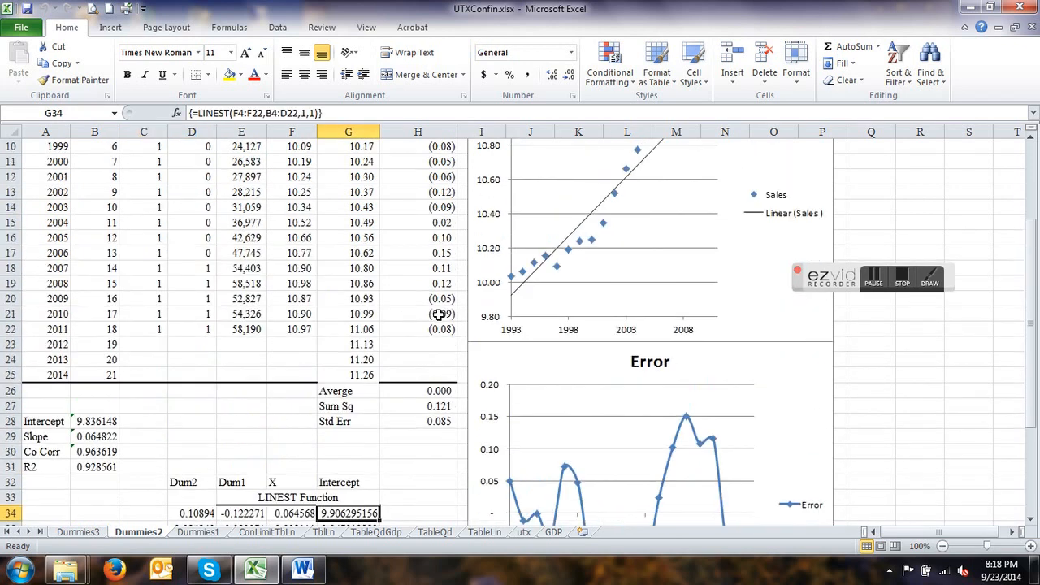
scroll(539, 302, down, 2)
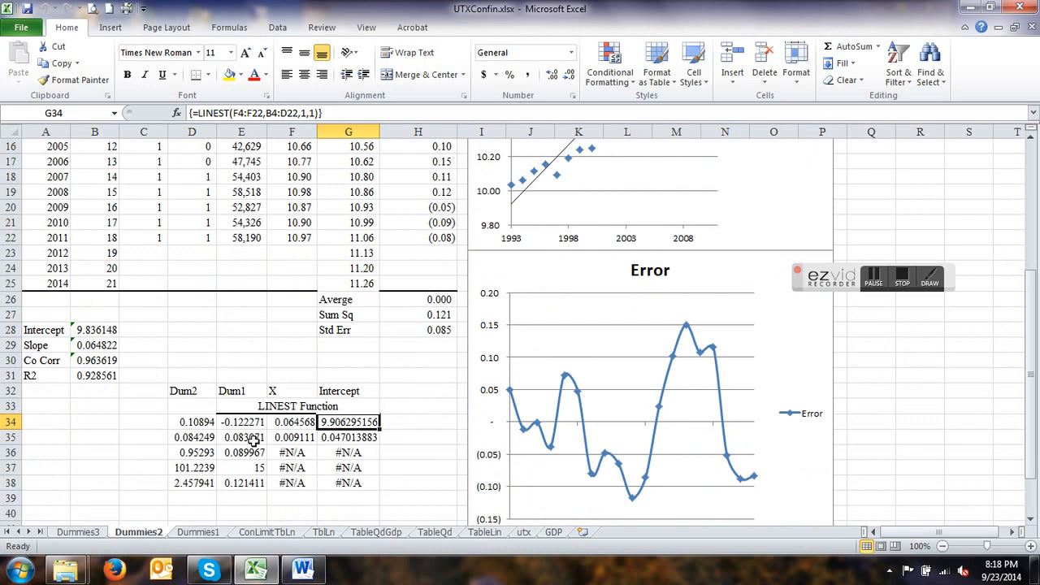
click(238, 421)
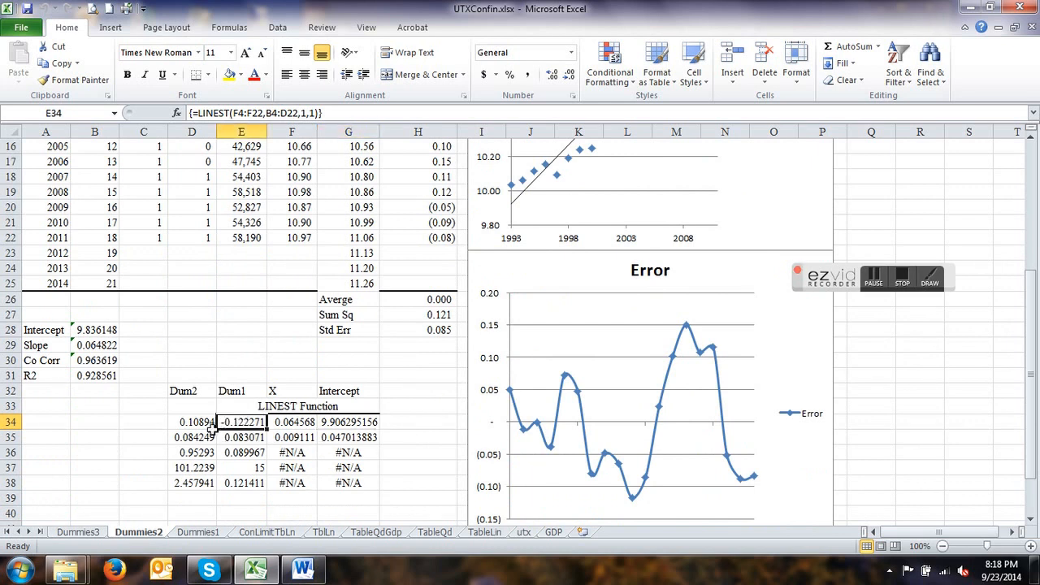
click(192, 424)
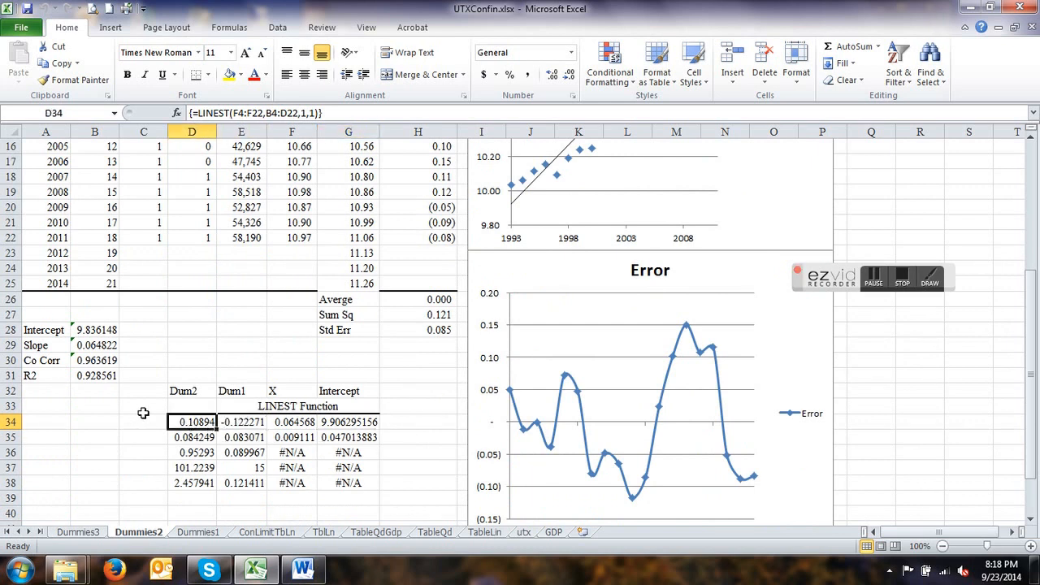
Relate the 1997 point in the Sales chart to the Dum1 entries for 1997 and 2011 and the Dum2 entry for 2007.
scroll(142, 413, up, 4)
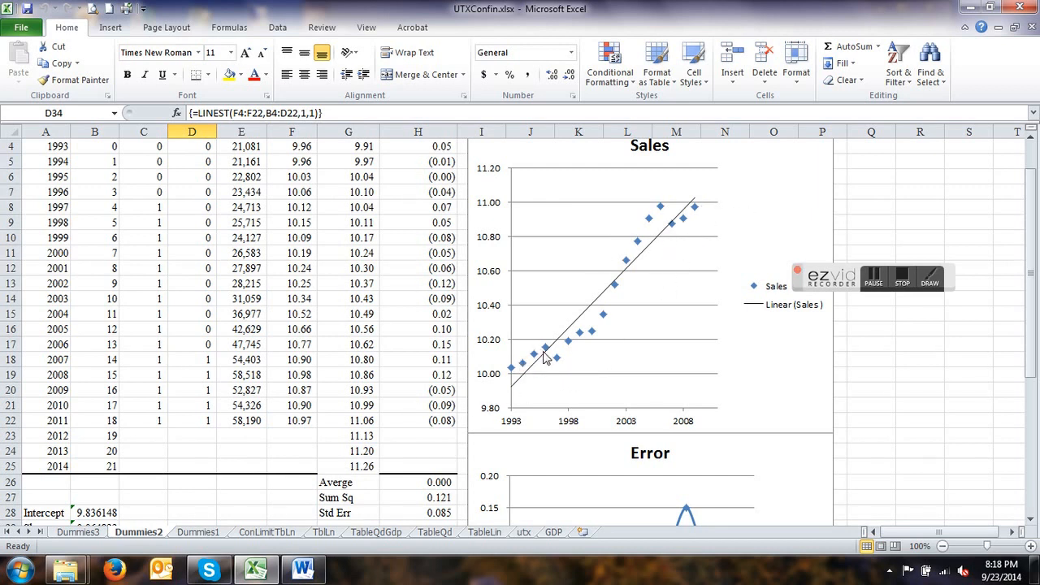
scroll(536, 355, up, 1)
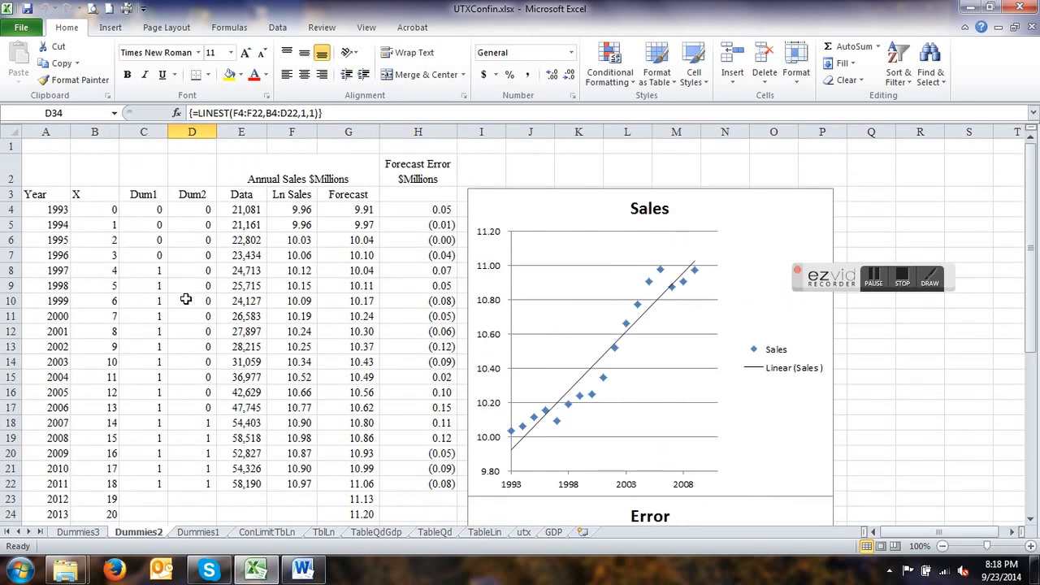
click(557, 423)
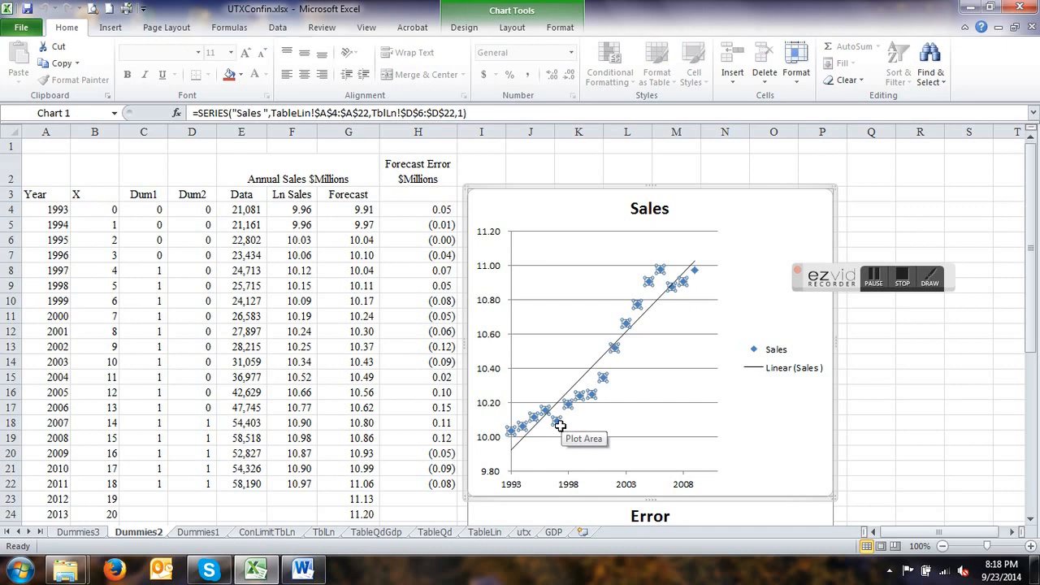
click(572, 423)
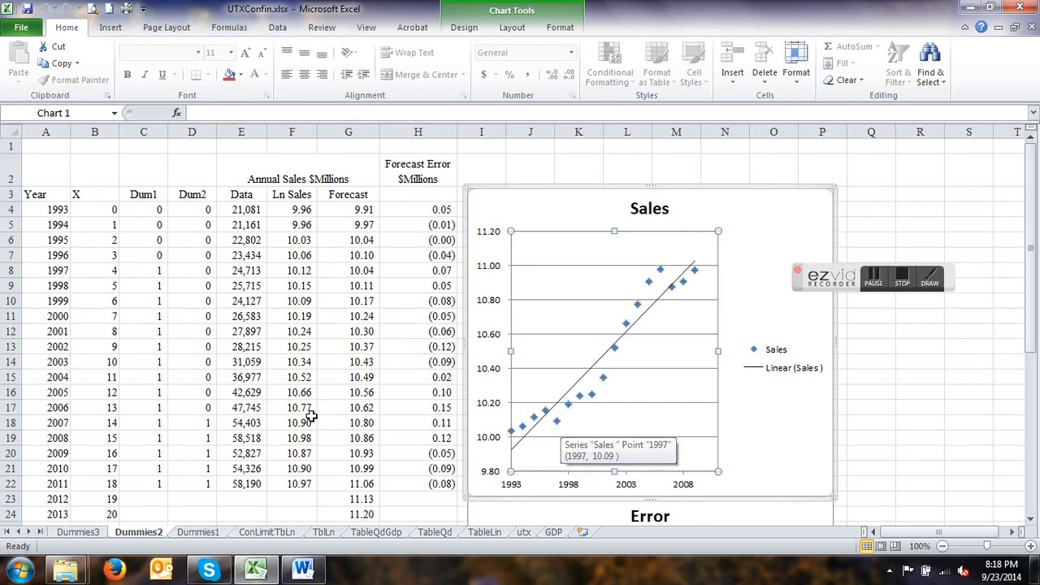
click(143, 272)
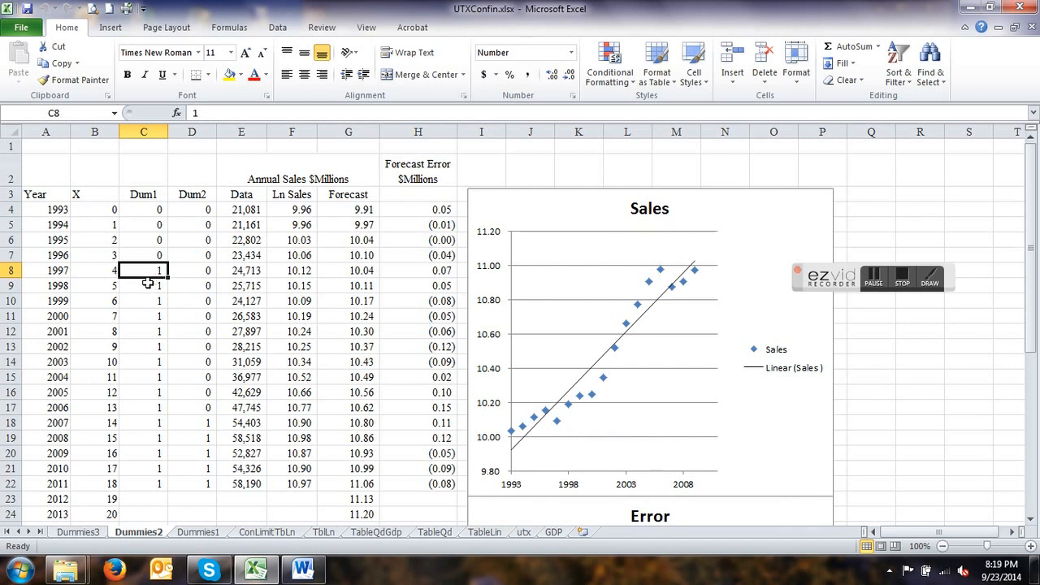
click(149, 482)
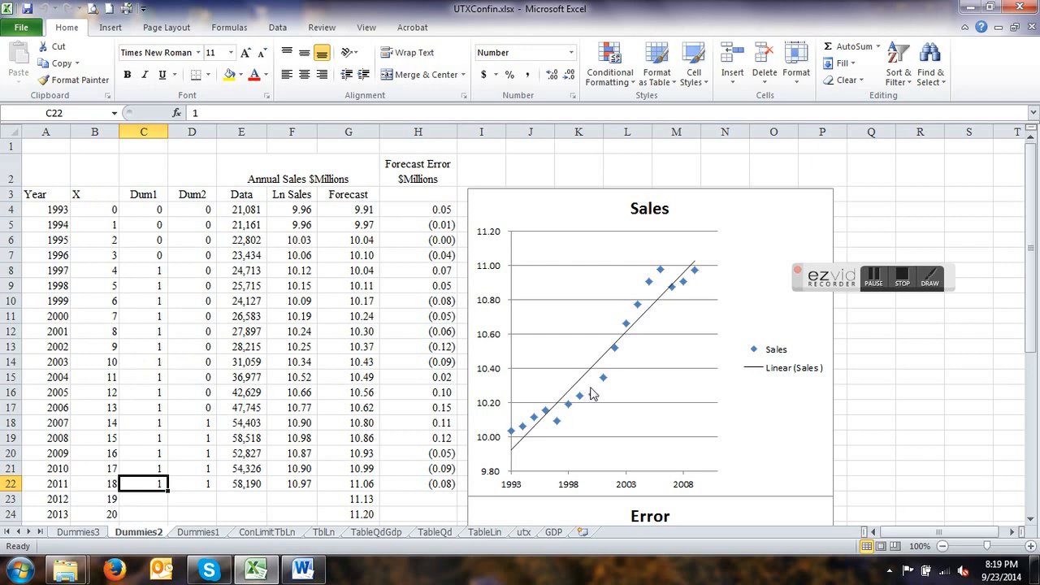
mouse_move(547, 418)
click(198, 419)
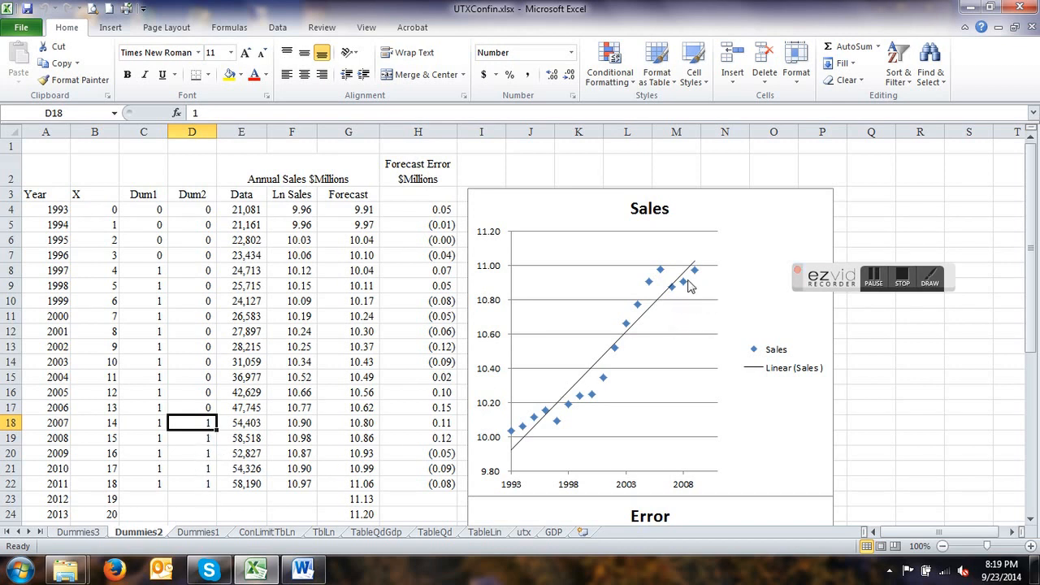
Check the 1993 X value in B4 and the Dum1 values for 1993 and 1994 in C4:C5.
scroll(695, 297, down, 3)
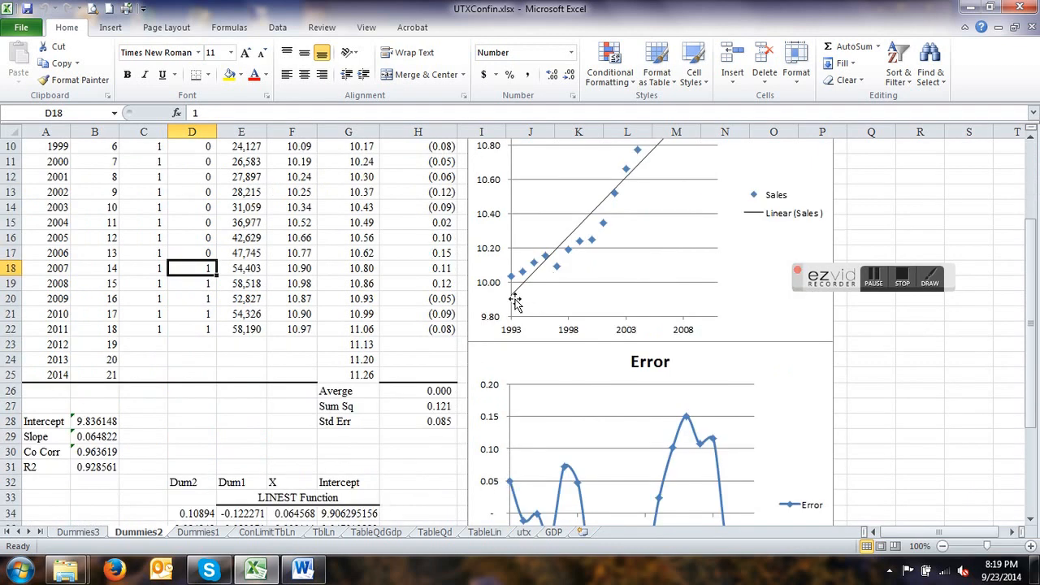
scroll(371, 373, up, 3)
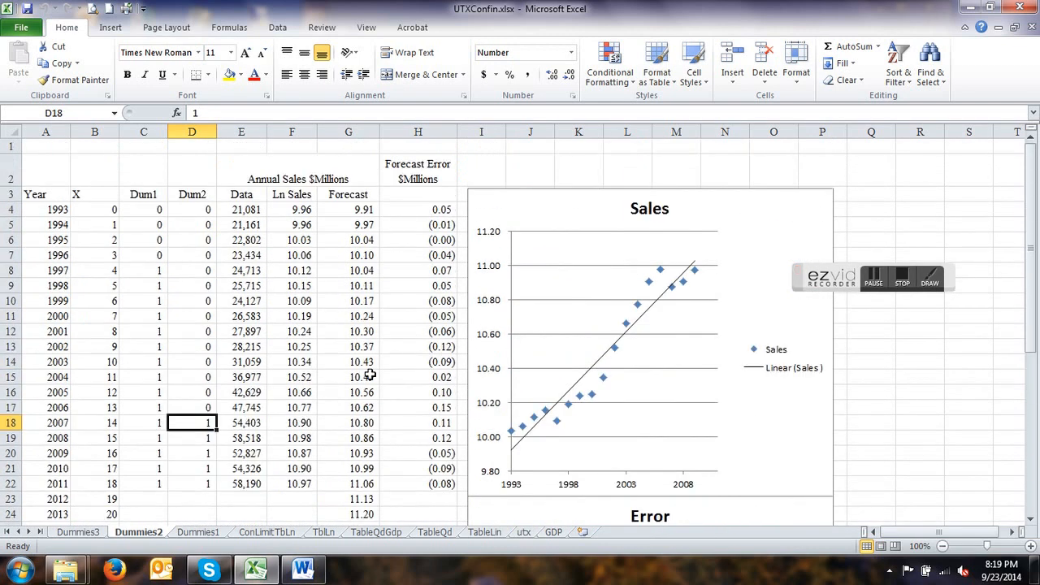
click(95, 211)
drag(150, 215, 152, 224)
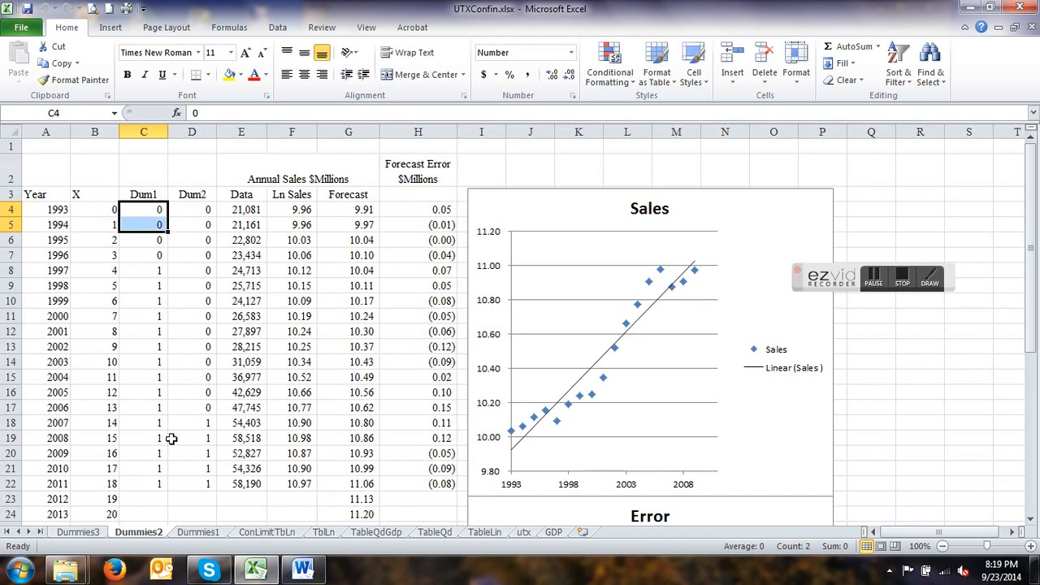
Compare the standard error in H28 on Dummies2 with the one on Dummies1.
scroll(172, 438, down, 4)
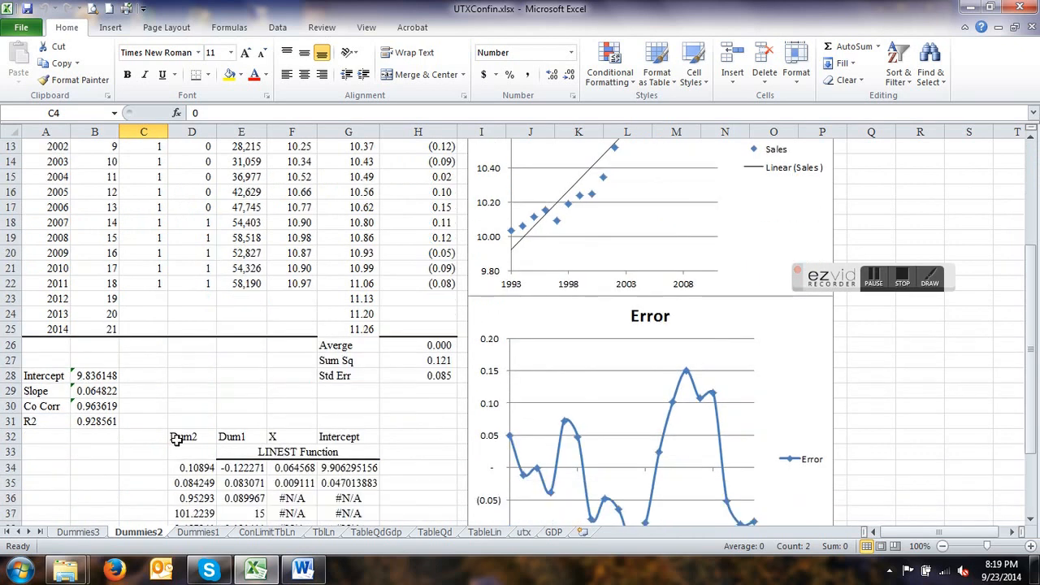
click(439, 378)
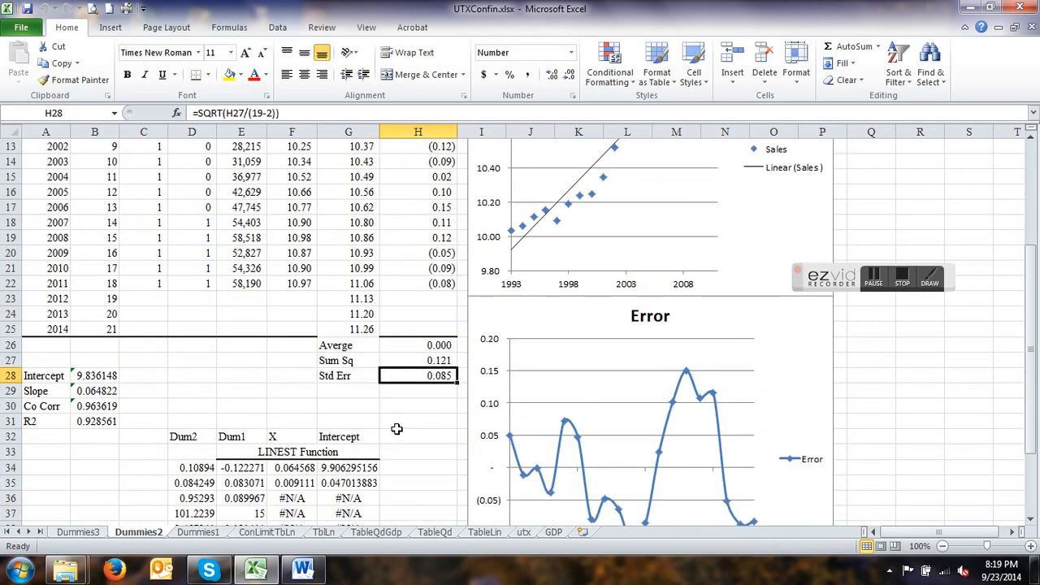
click(198, 532)
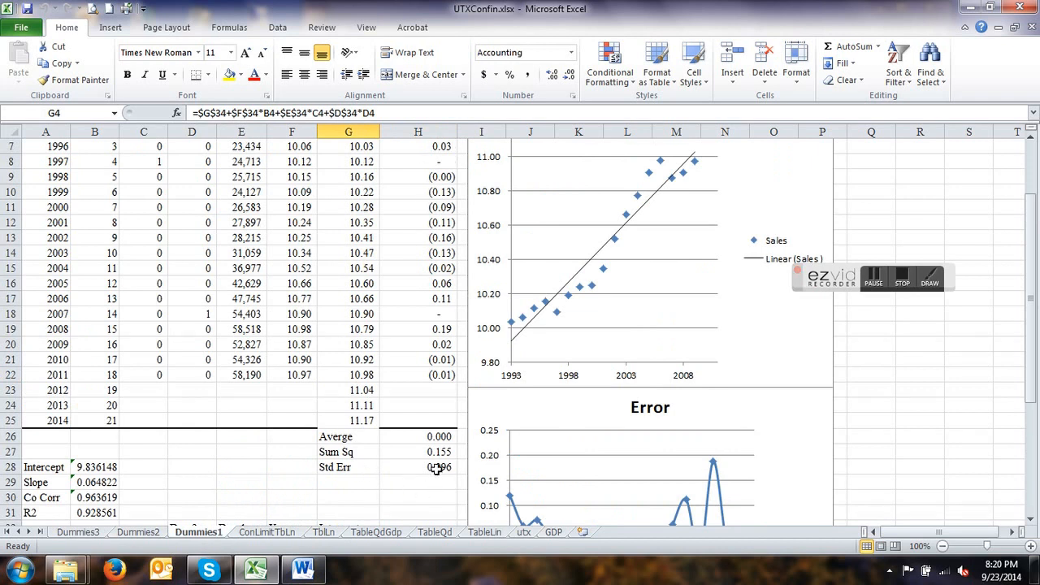
click(146, 534)
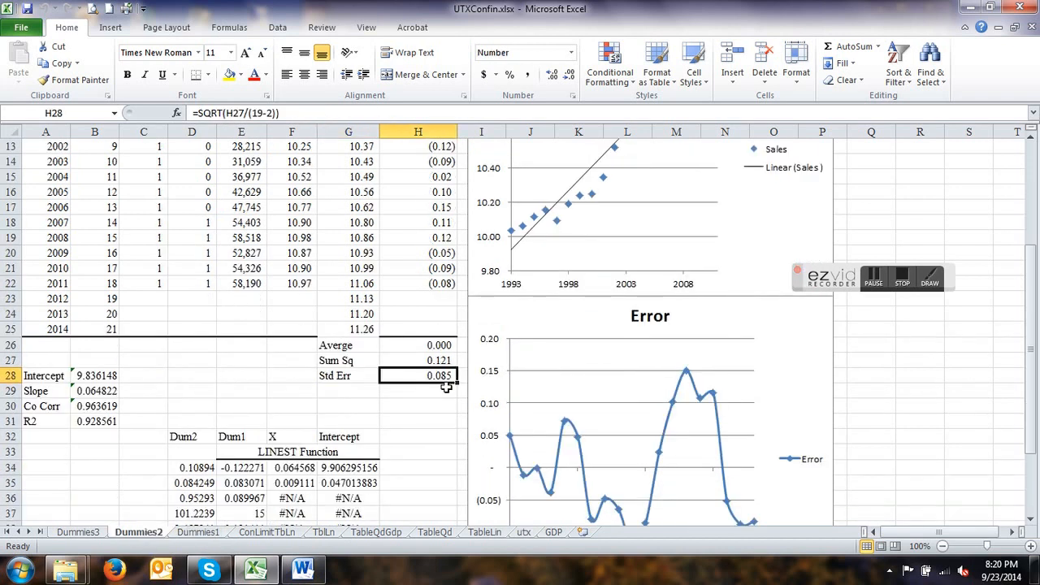
Examine the 1997 point in the Error chart on Dummies2 and the points around 2000 in the Sales chart.
scroll(406, 399, down, 2)
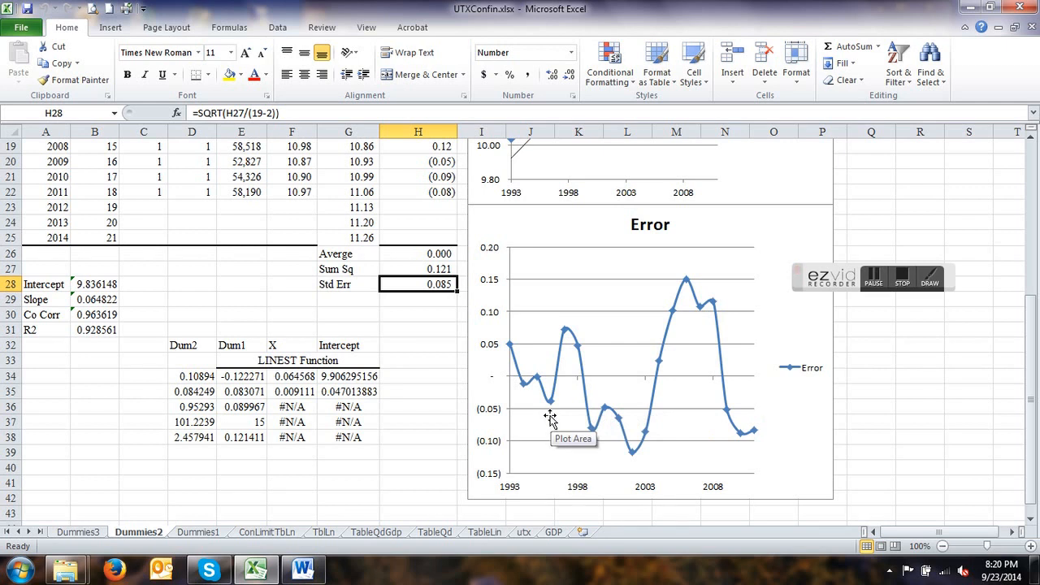
scroll(549, 419, up, 1)
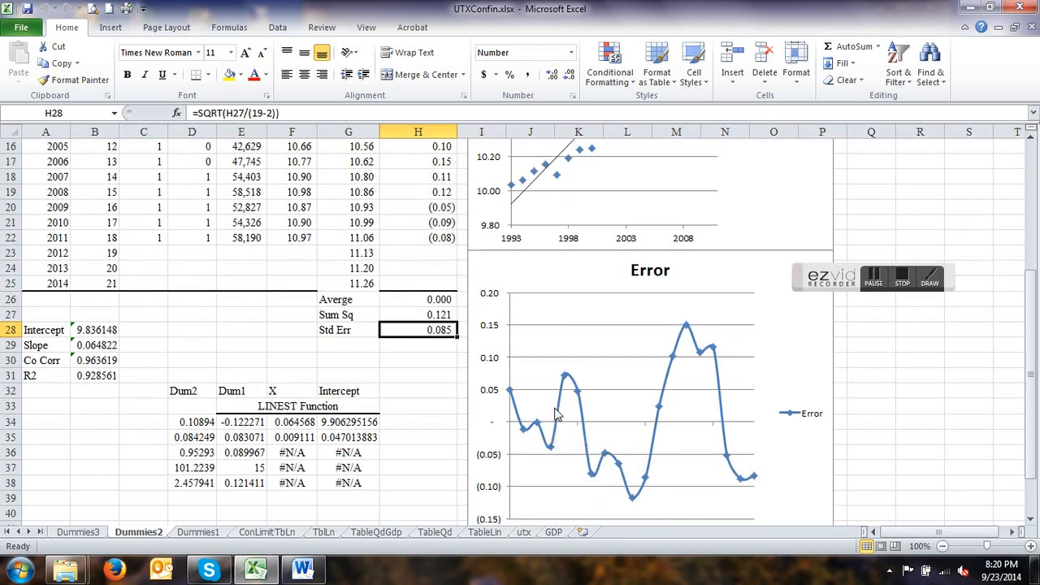
mouse_move(556, 414)
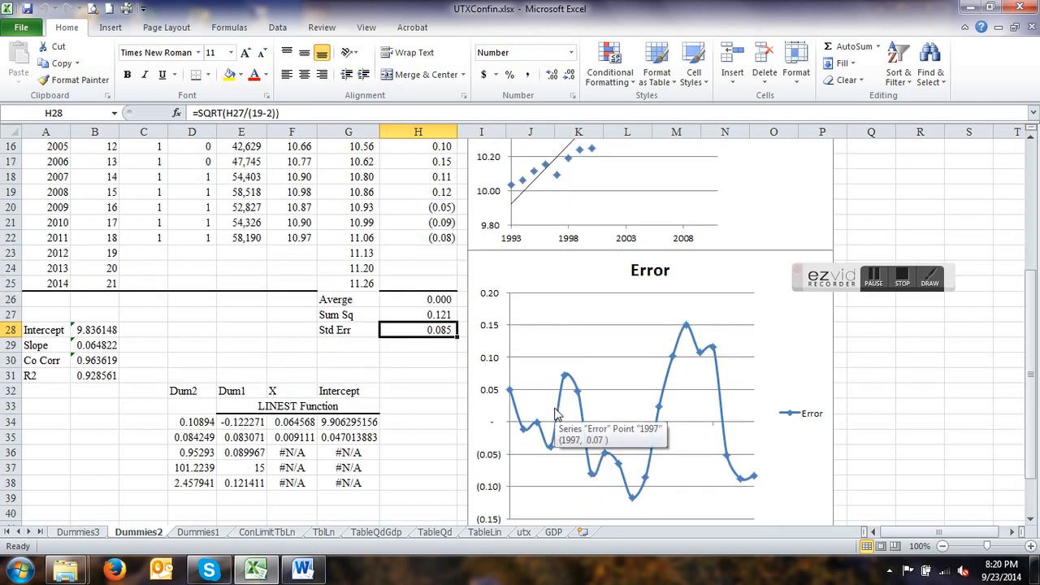
scroll(556, 413, up, 5)
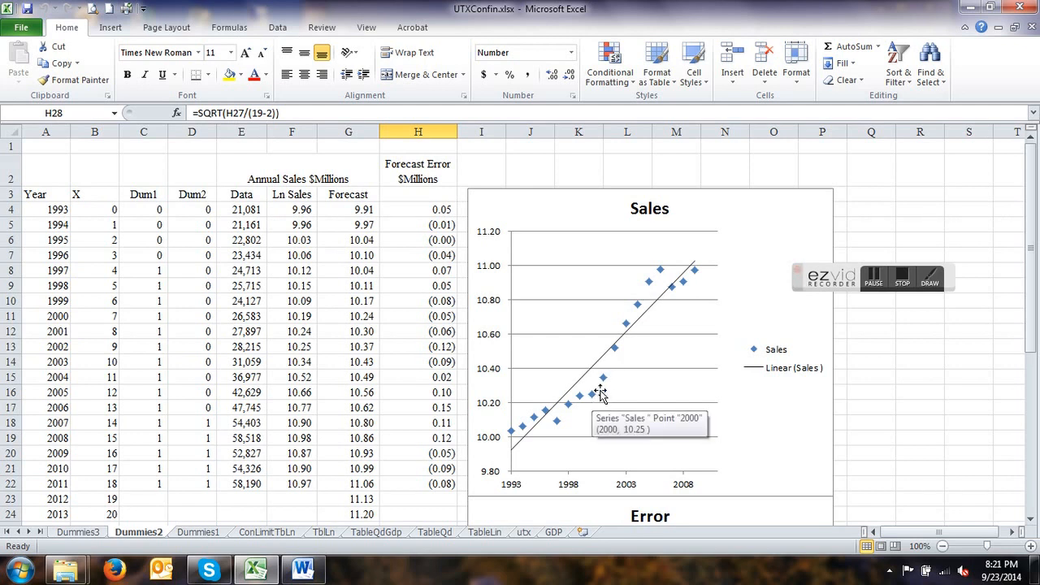
Examine the 2001 point and the later points above the trendline in the Sales chart on Dummies2.
mouse_move(605, 386)
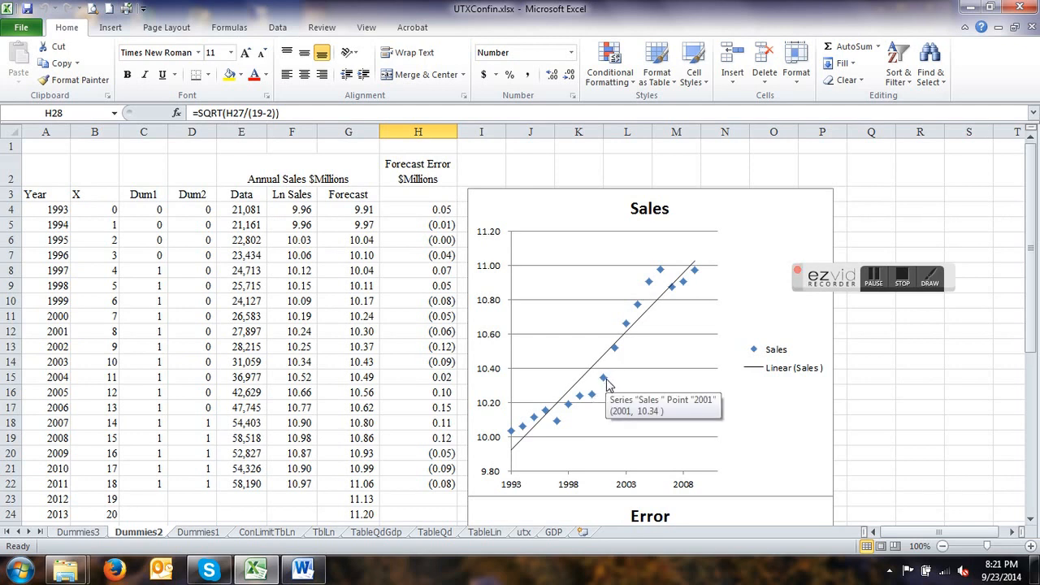
mouse_move(661, 273)
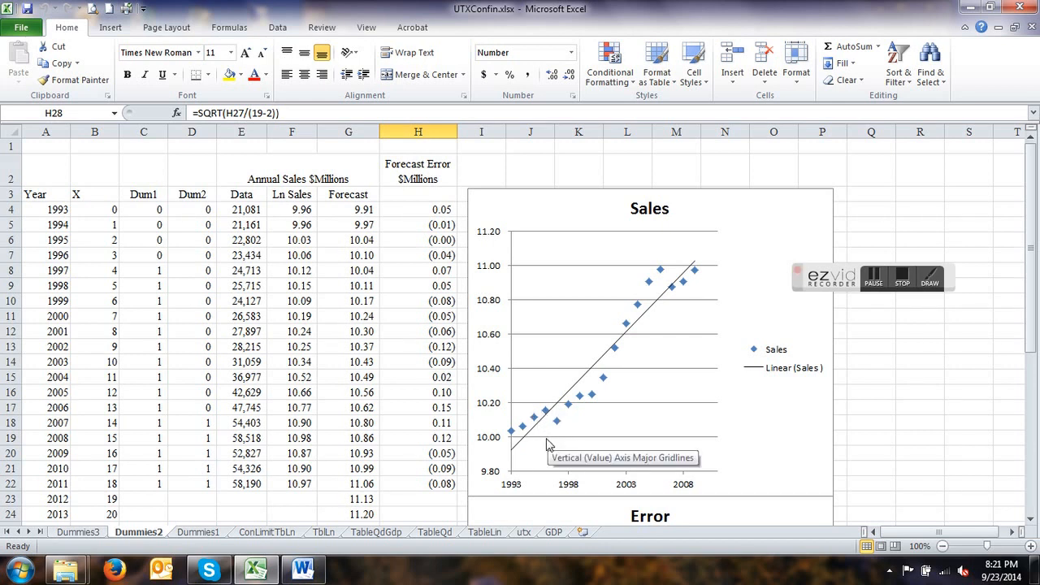
scroll(370, 380, down, 1)
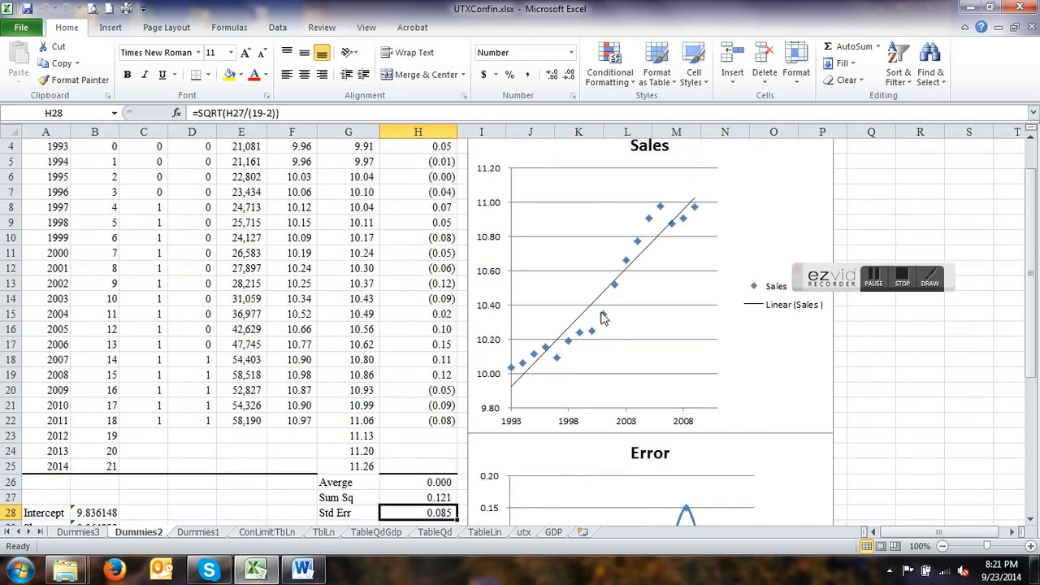
Open the Dummies3 sheet and review the Dum3 column heading and the X values in B4 and B24.
click(91, 532)
scroll(161, 487, up, 3)
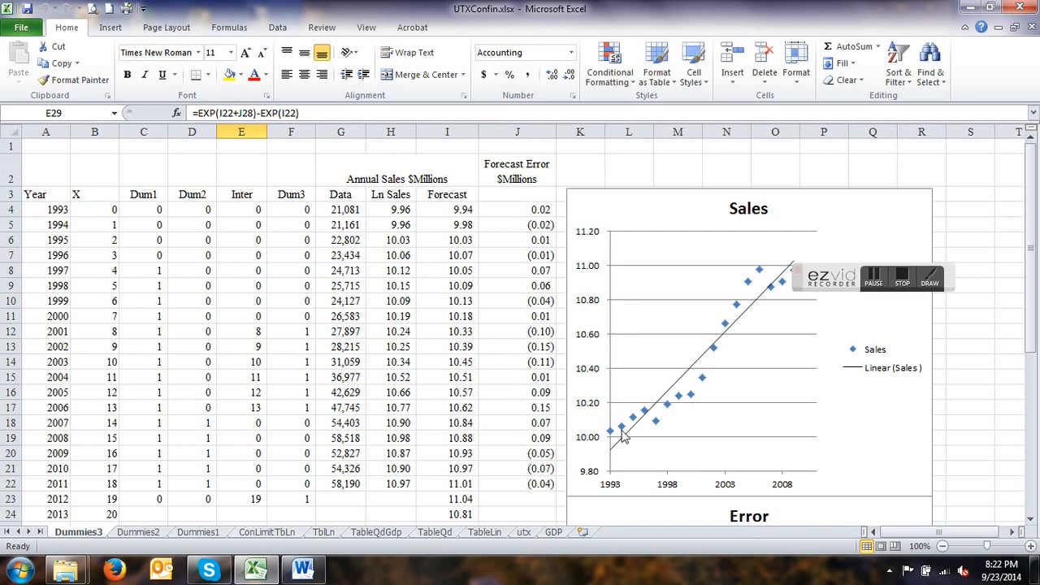
click(291, 197)
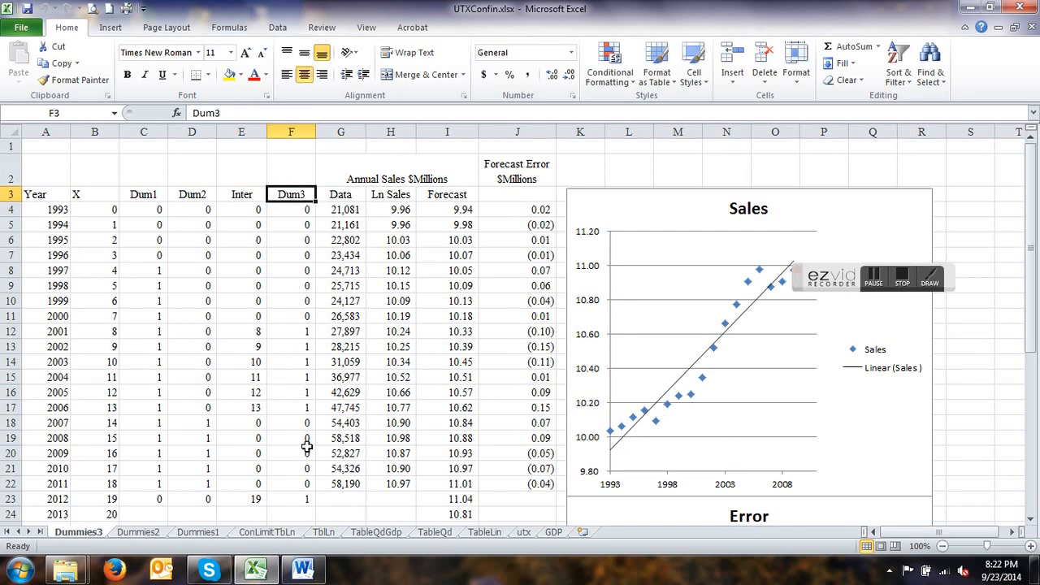
click(88, 209)
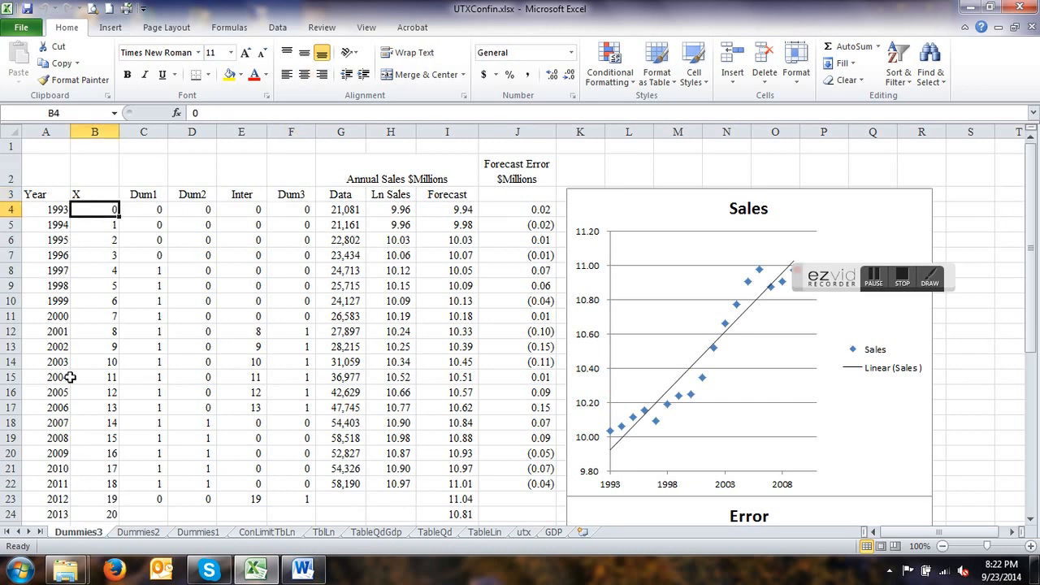
click(101, 509)
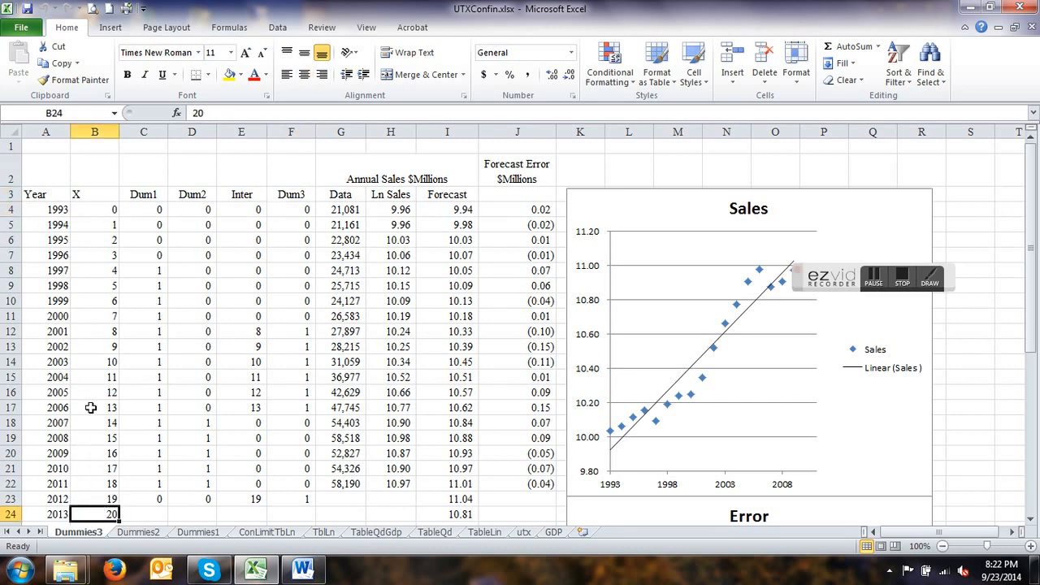
scroll(91, 408, down, 1)
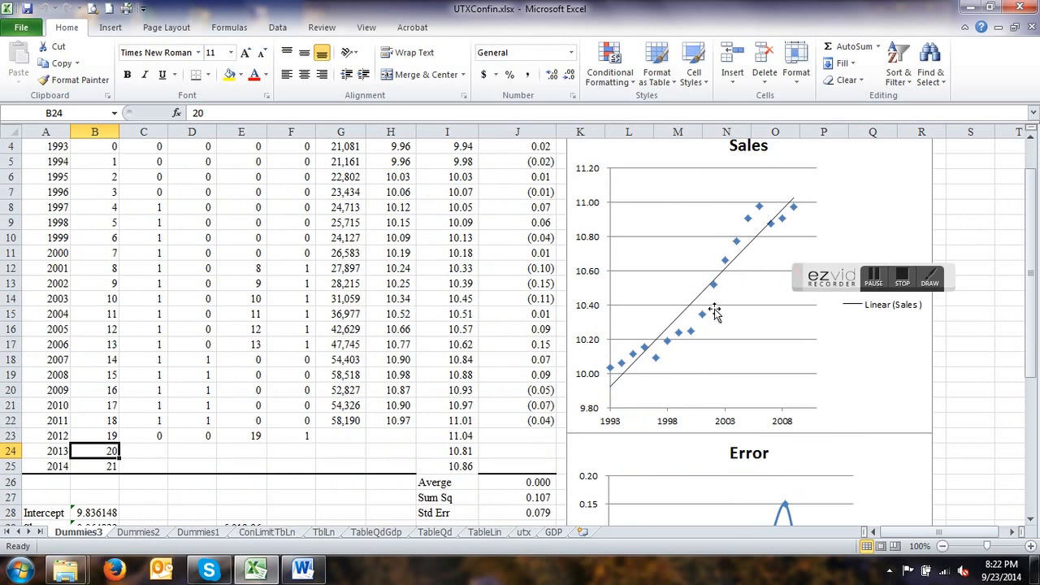
scroll(232, 391, up, 1)
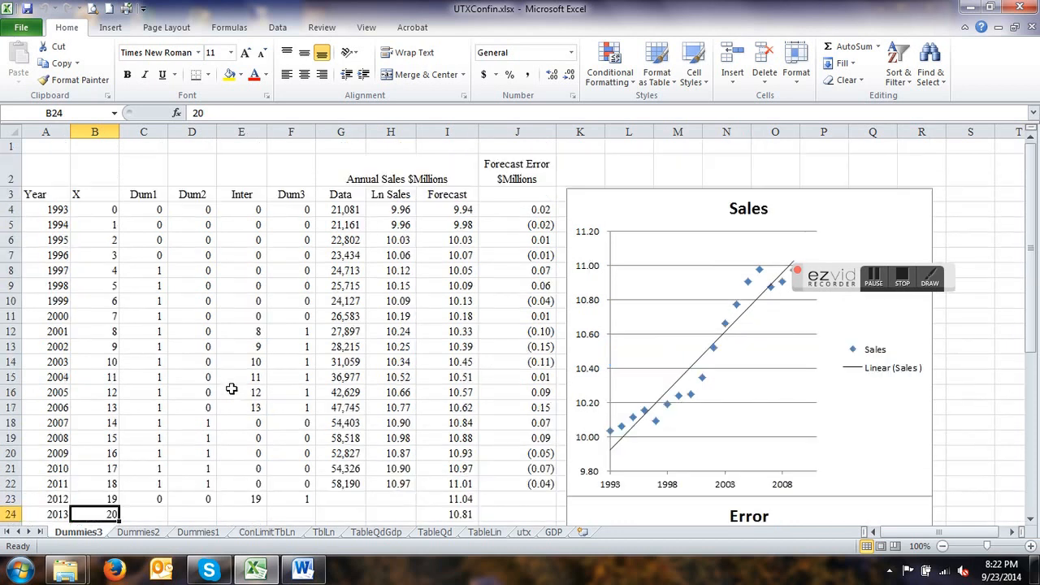
Check the Dum3 entries for 1993, 2001 and 2006 in column F.
click(300, 211)
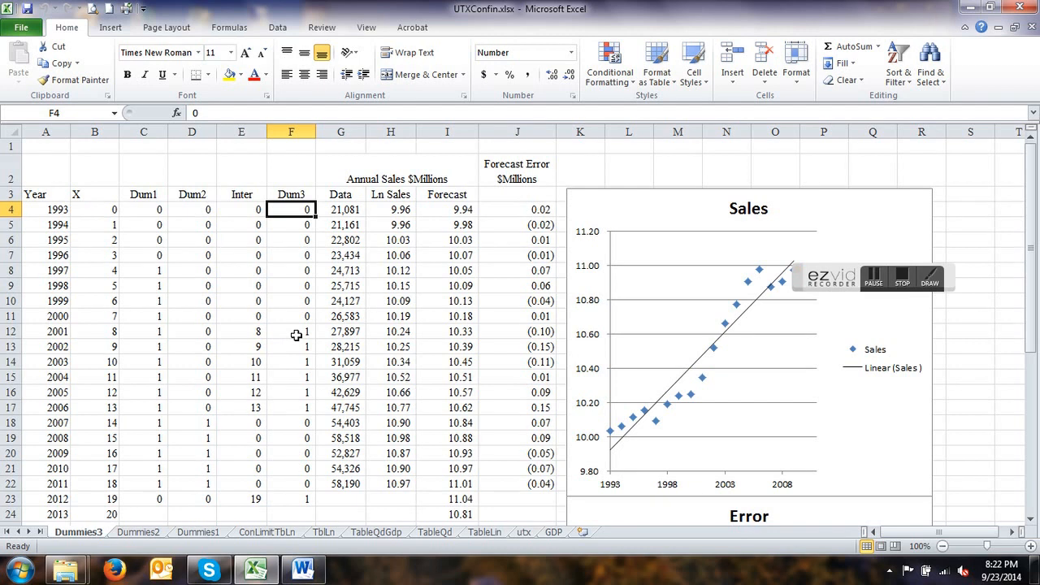
click(296, 335)
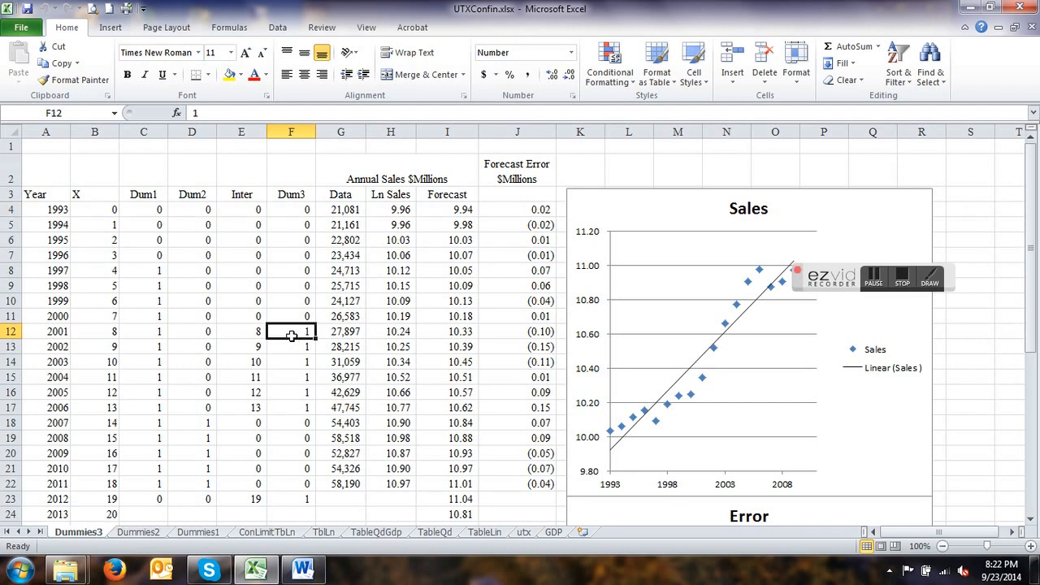
click(306, 411)
Enter 1 as the Dum3 value for each year from 2001 to 2006 in F12:F17.
click(297, 333)
key(Down)
key(Down)
key(Down)
key(Down)
key(Down)
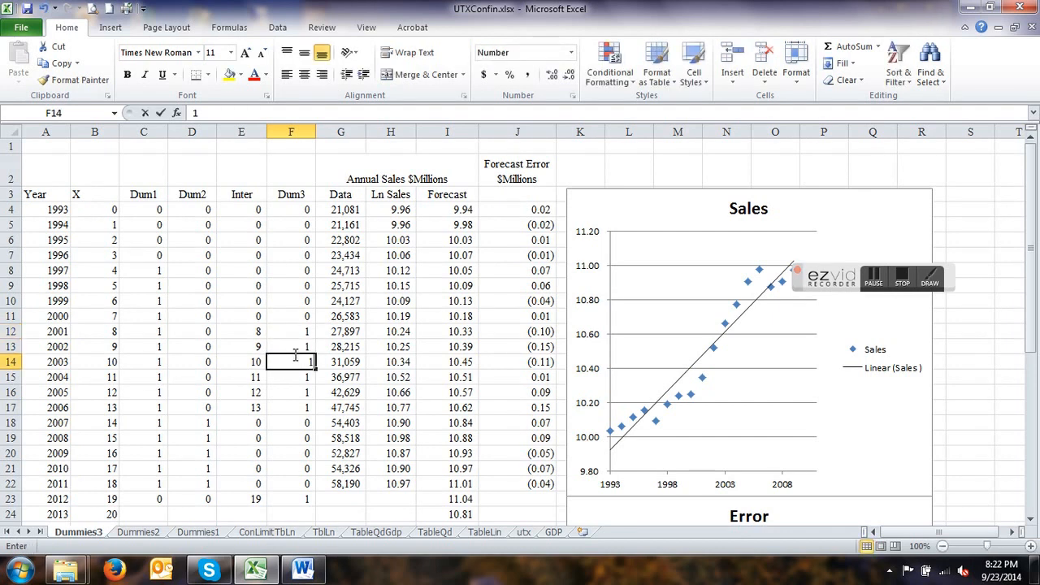
text(1)
key(Return)
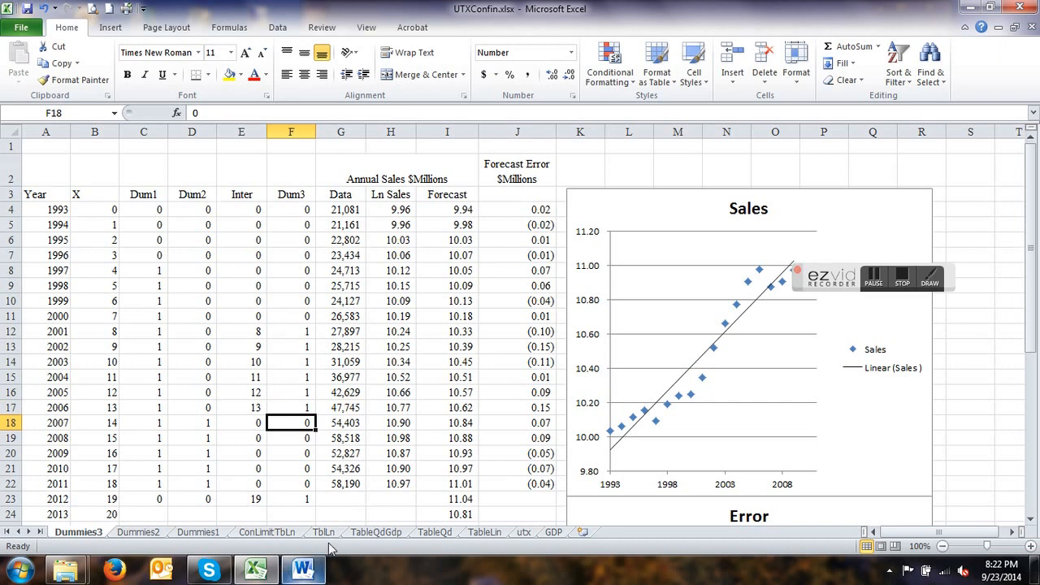
Clear the Dum1, Dum2, Inter and Dum3 entries for 2012 in C23:F23.
drag(309, 497, 148, 502)
key(Delete)
scroll(281, 462, down, 1)
scroll(276, 450, up, 1)
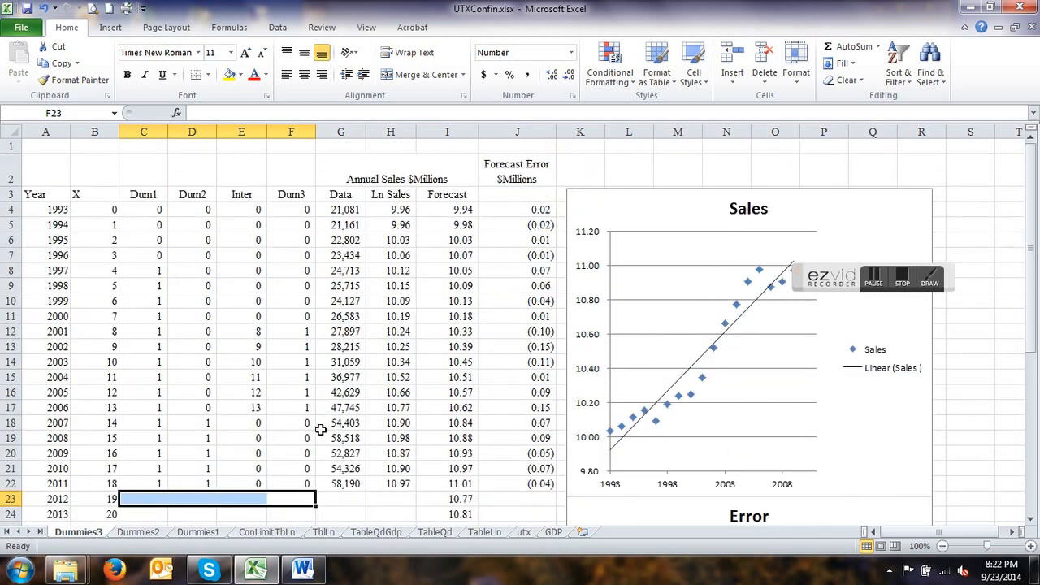
Inspect the Inter formula that multiplies X by Dum3 in E4 and its 2001 counterpart in E12.
click(249, 213)
click(297, 211)
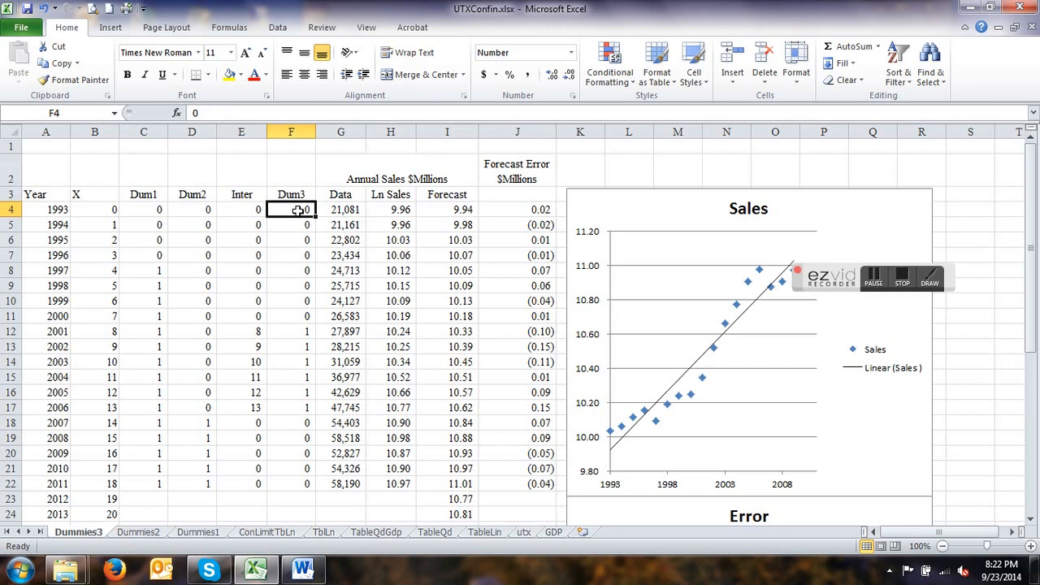
click(105, 209)
double_click(262, 211)
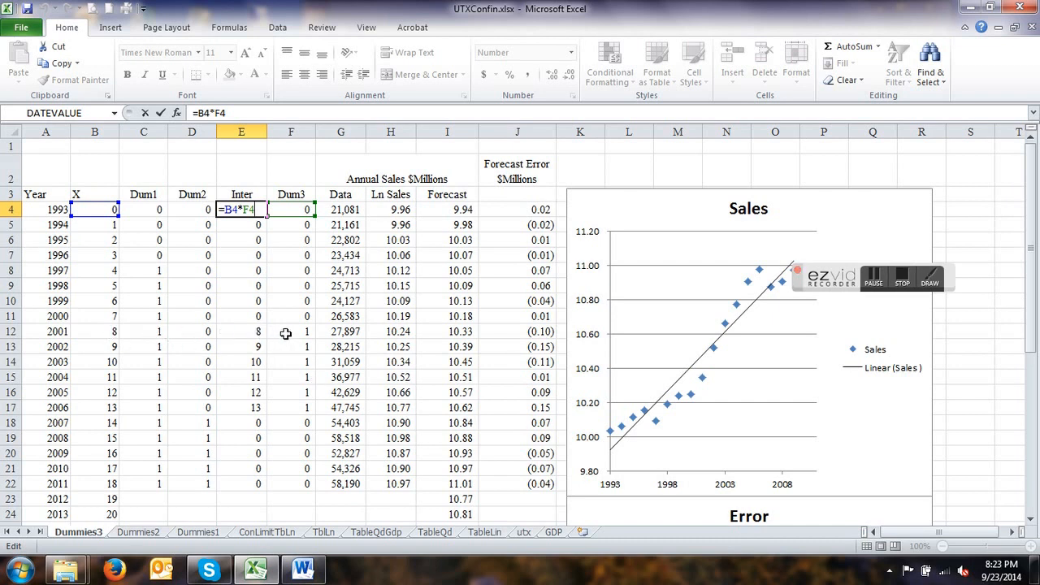
key(Return)
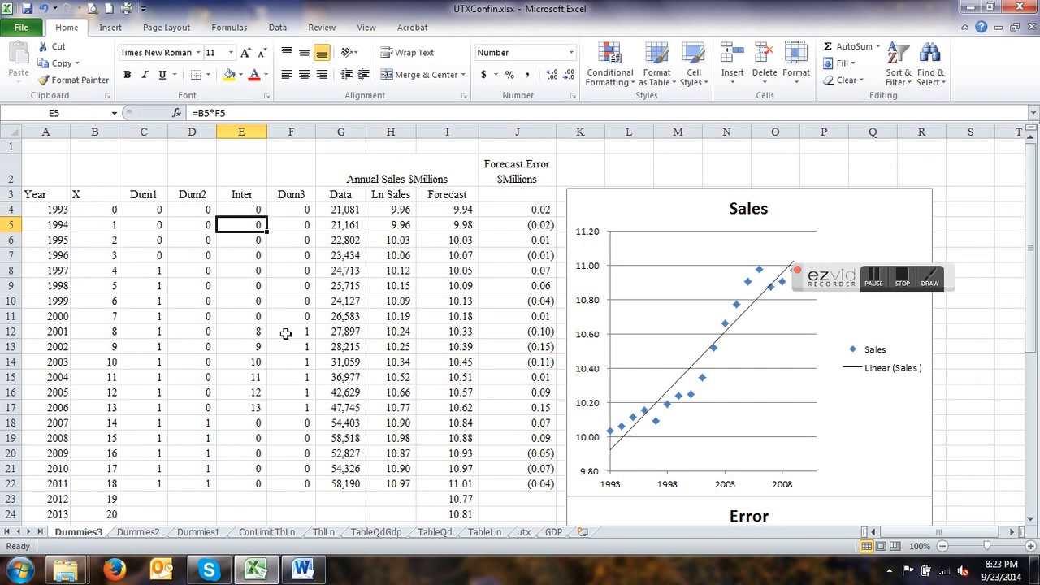
click(242, 333)
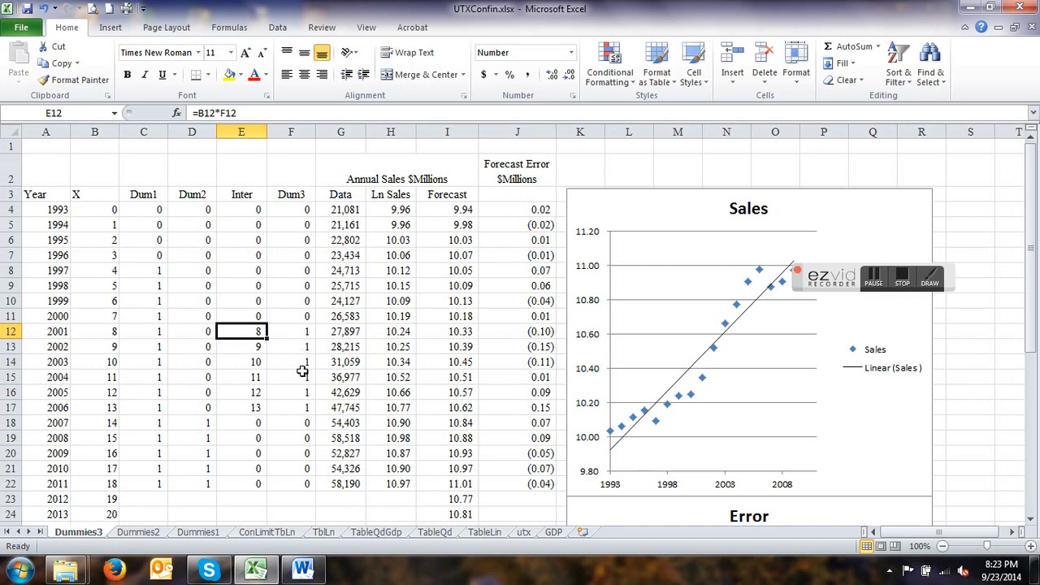
Highlight the X, Dum1, Dum2 and Inter regressors in B4:E22.
scroll(300, 367, down, 6)
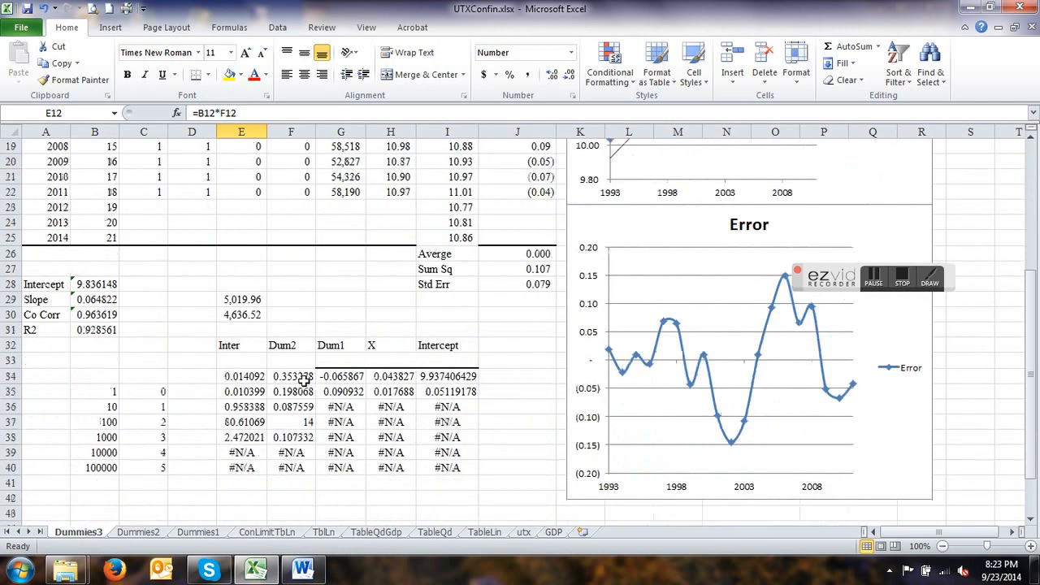
scroll(395, 416, up, 6)
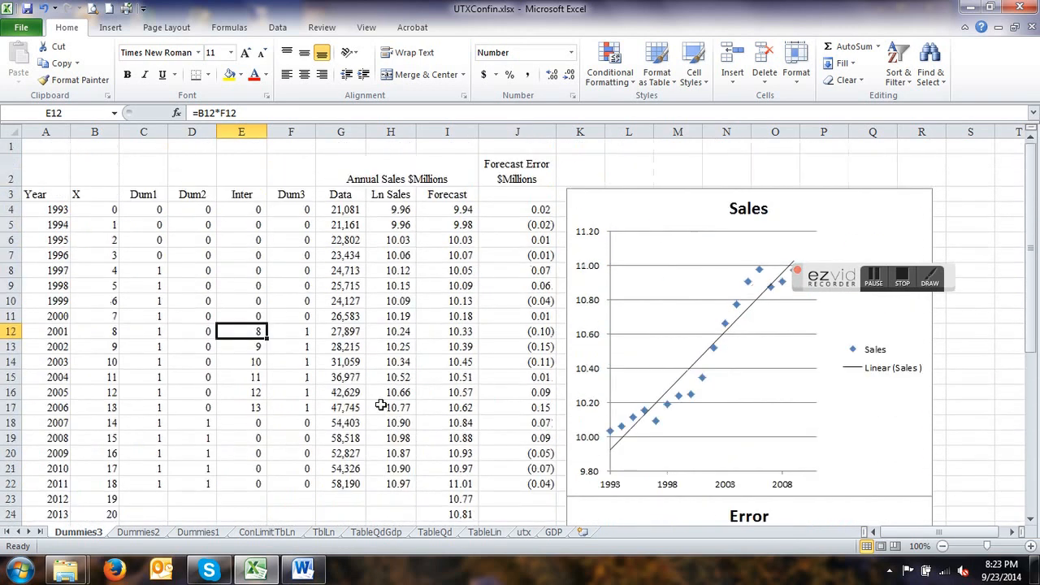
drag(104, 211, 248, 484)
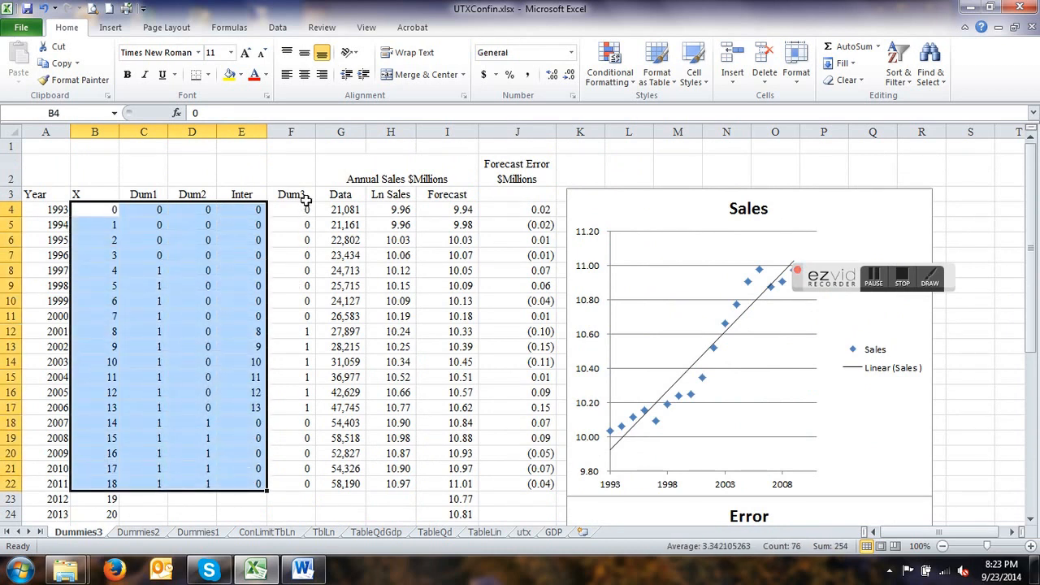
click(211, 225)
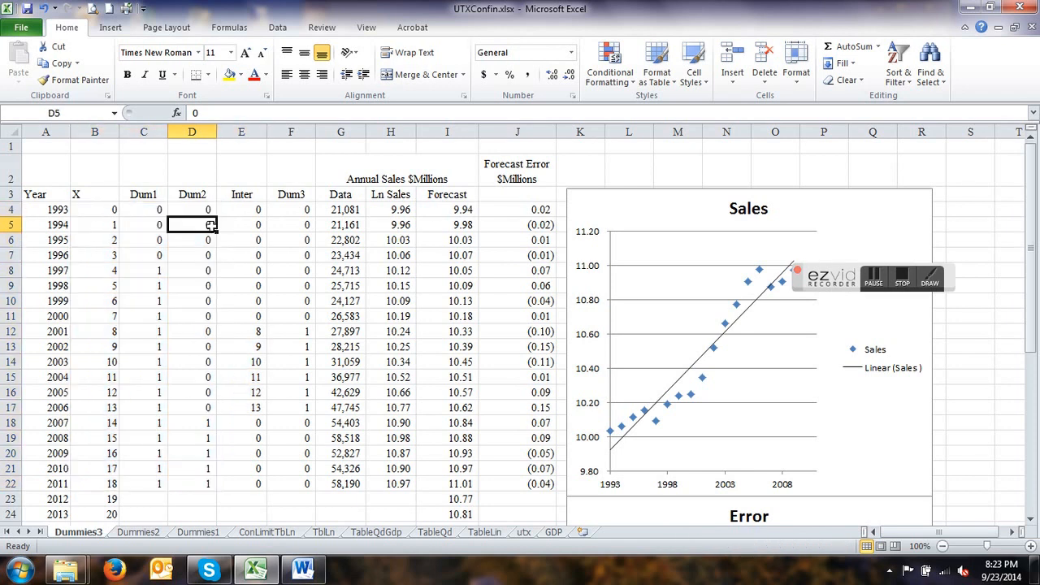
Inspect the LINEST formula in E34 and relate its coefficients in row 34 to the data columns above.
scroll(230, 248, down, 5)
click(243, 423)
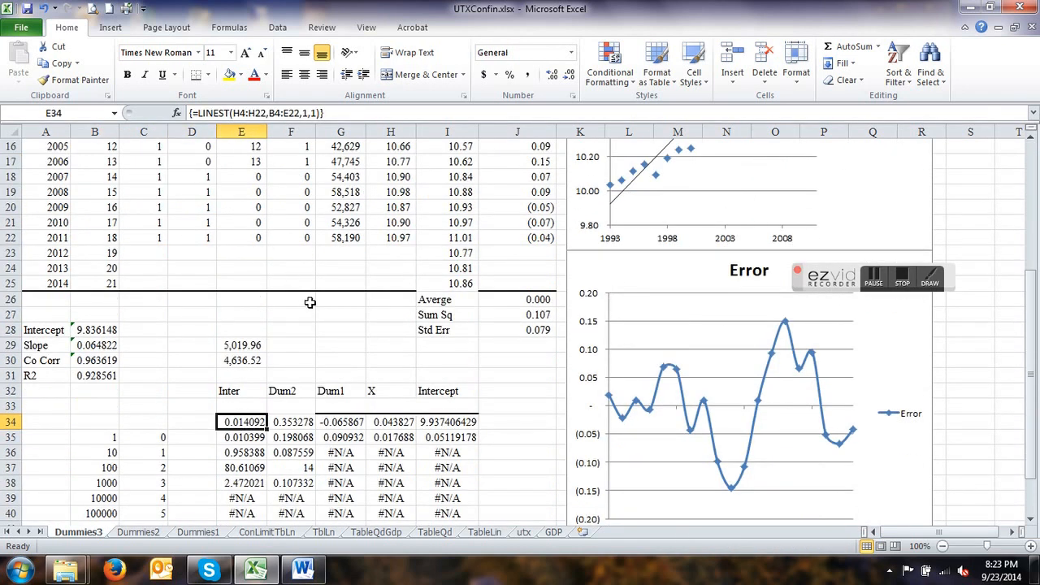
scroll(314, 302, up, 5)
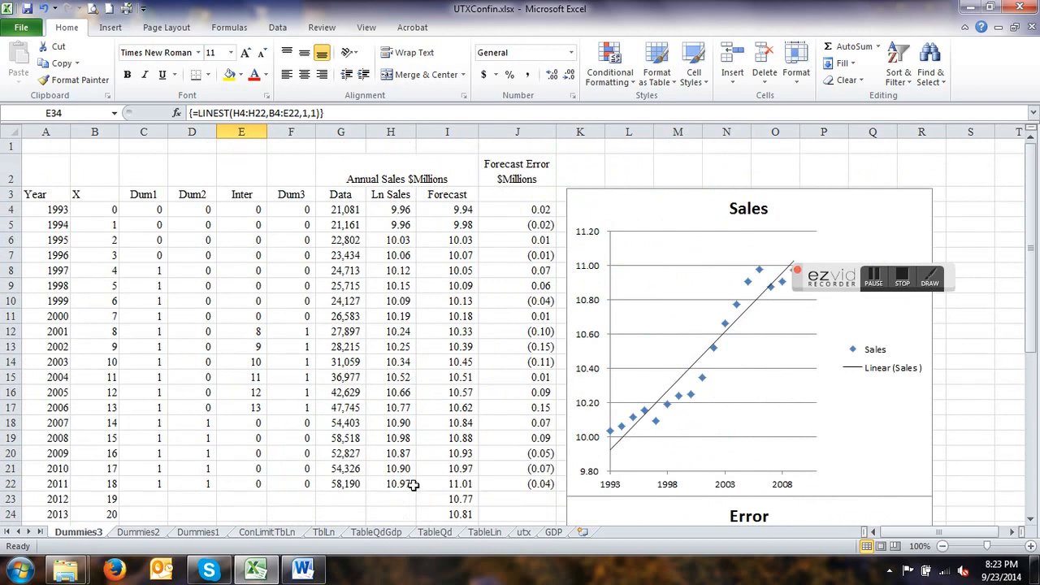
scroll(411, 486, down, 6)
scroll(325, 390, up, 6)
scroll(103, 212, down, 4)
scroll(174, 313, down, 2)
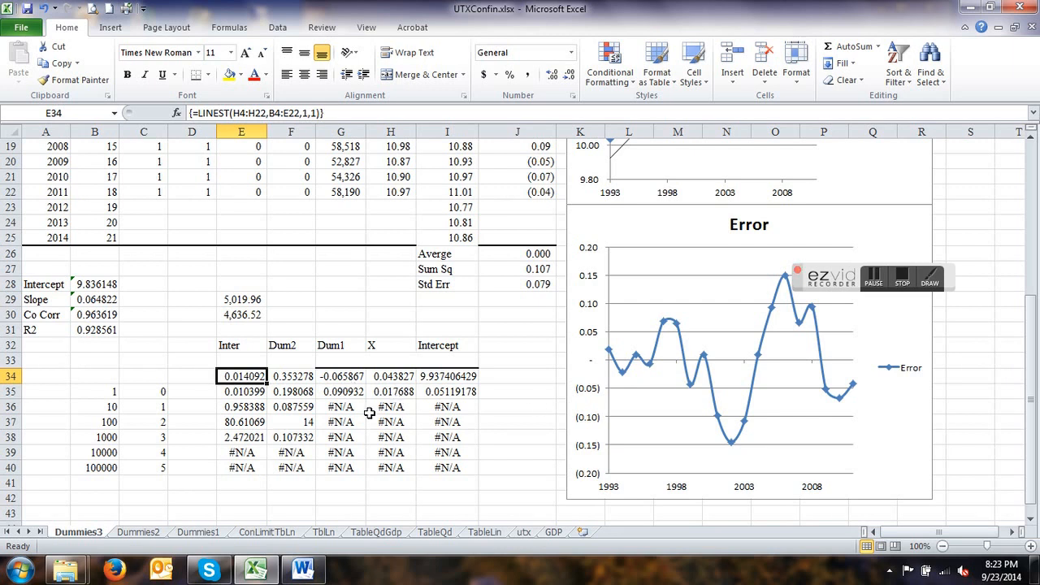
scroll(344, 412, up, 1)
scroll(345, 413, up, 5)
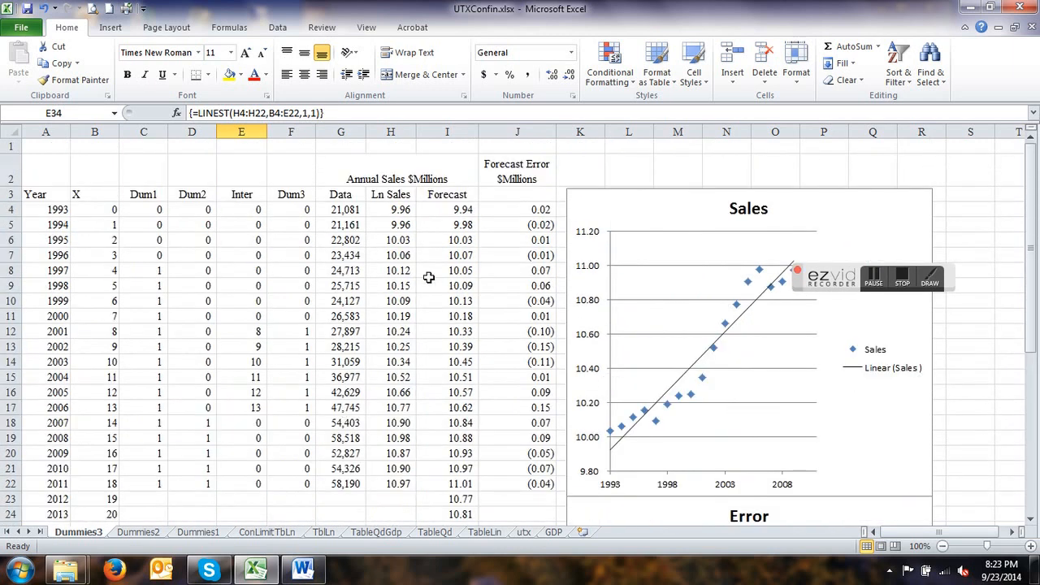
Inspect the 1993 Forecast formula in I4 and relate its row 34 coefficients to the X, Dum1, Dum2 and Inter values.
double_click(462, 213)
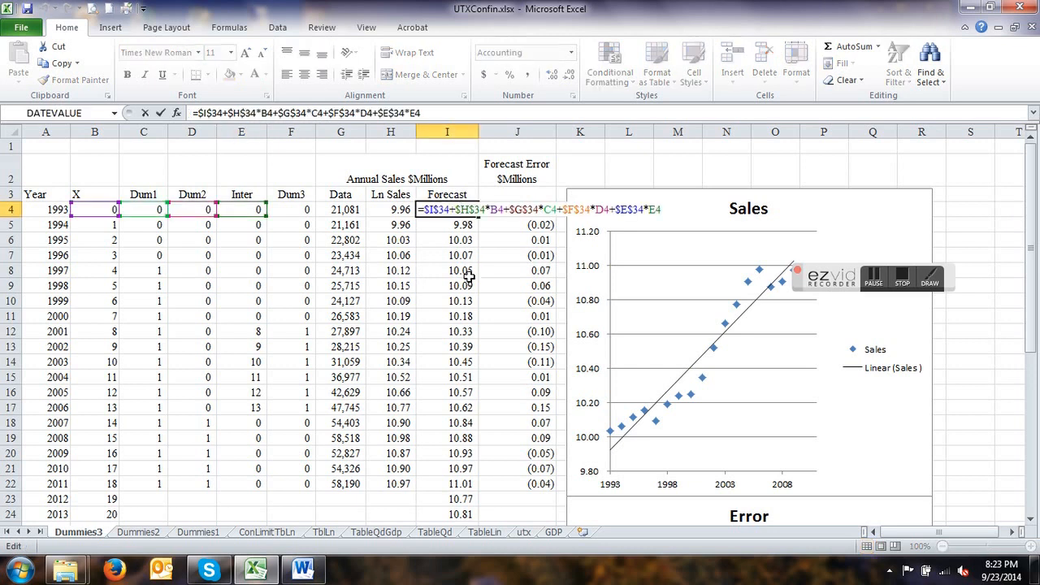
scroll(431, 244, down, 3)
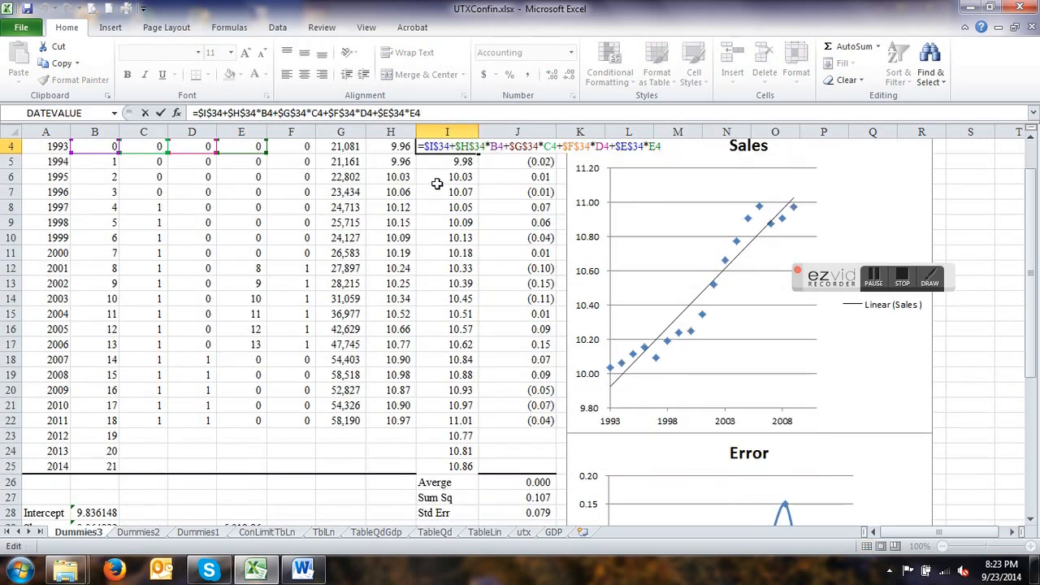
scroll(474, 289, up, 3)
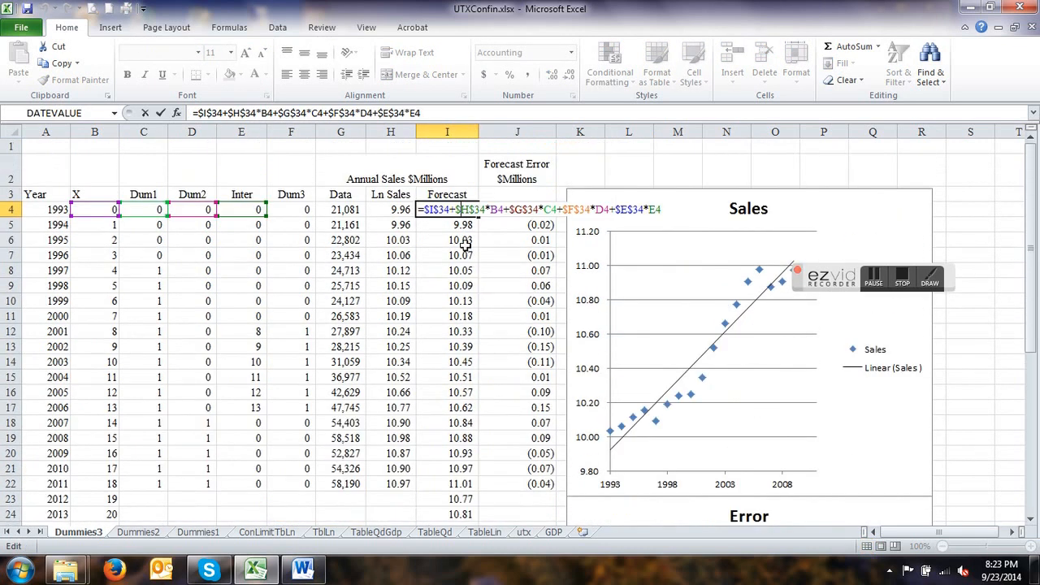
scroll(423, 411, down, 6)
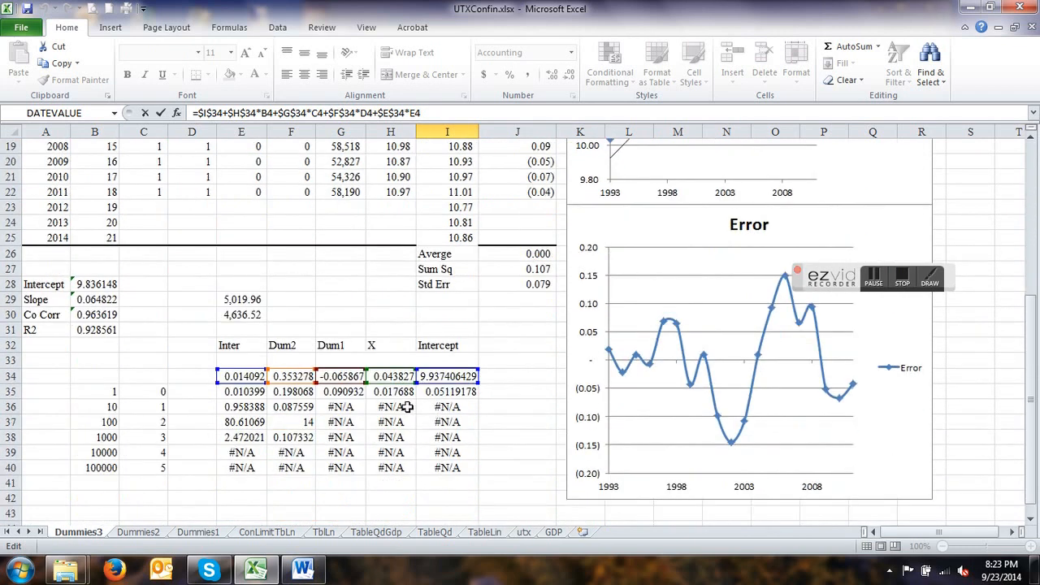
scroll(504, 255, up, 6)
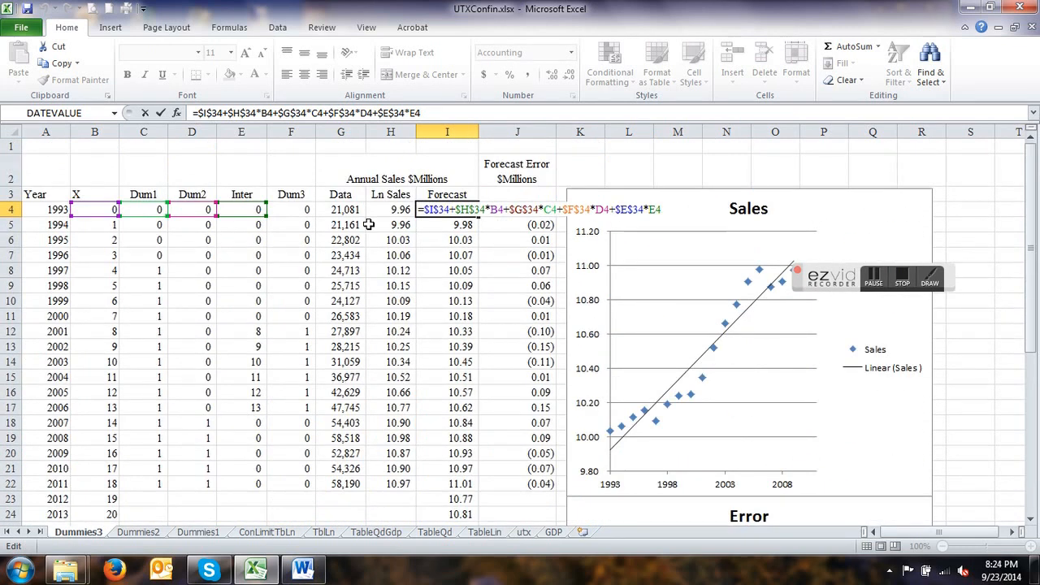
scroll(366, 302, down, 6)
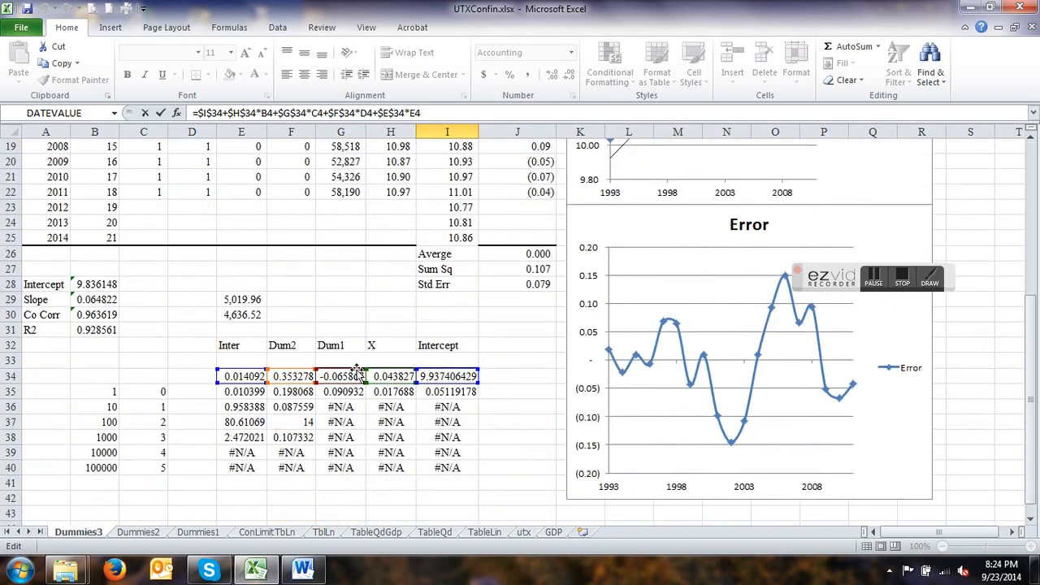
scroll(392, 351, up, 3)
scroll(392, 351, up, 3)
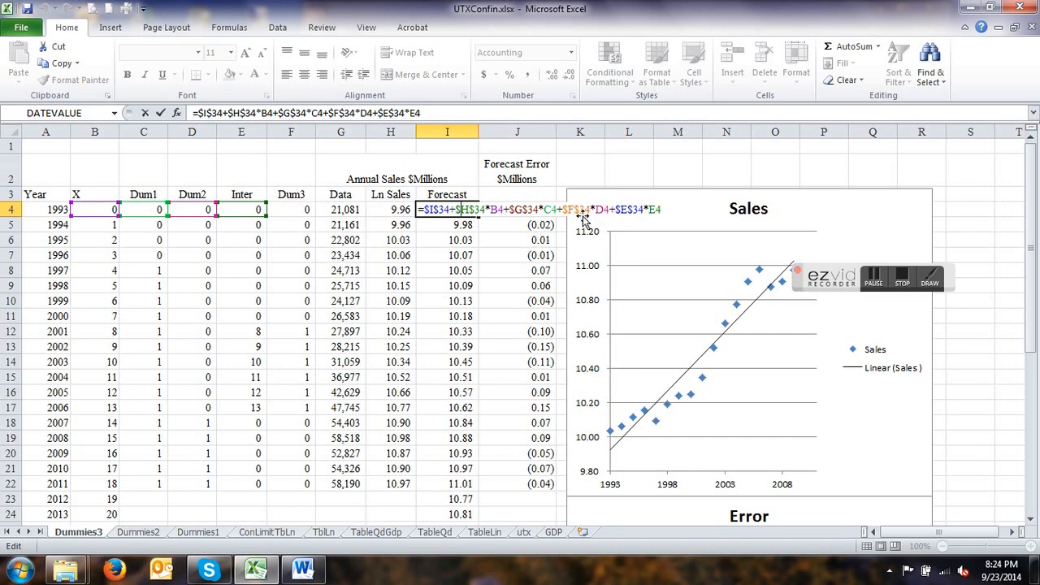
scroll(443, 355, down, 6)
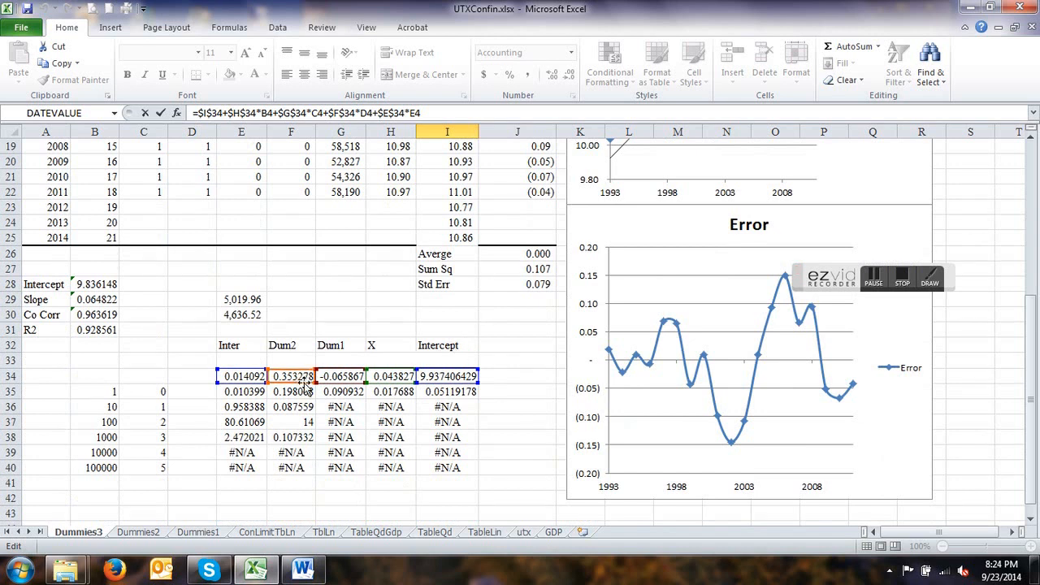
scroll(508, 280, up, 6)
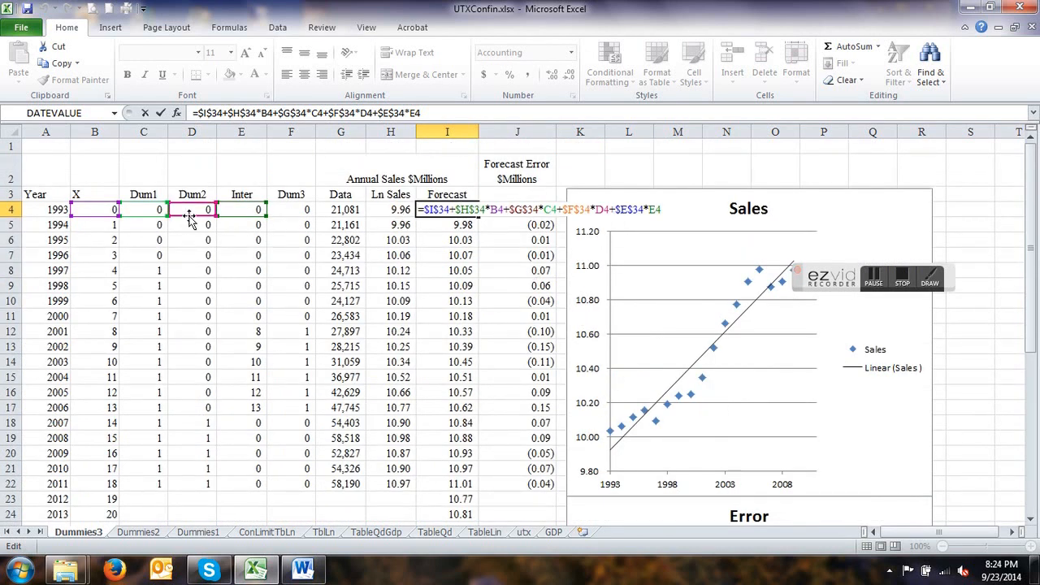
scroll(430, 285, down, 1)
scroll(585, 232, down, 4)
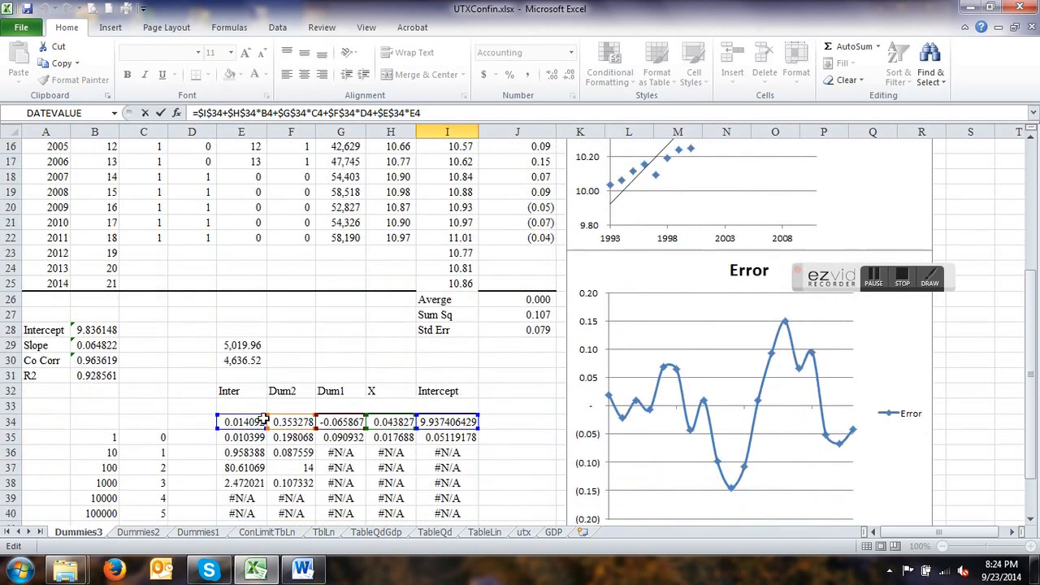
scroll(316, 393, up, 5)
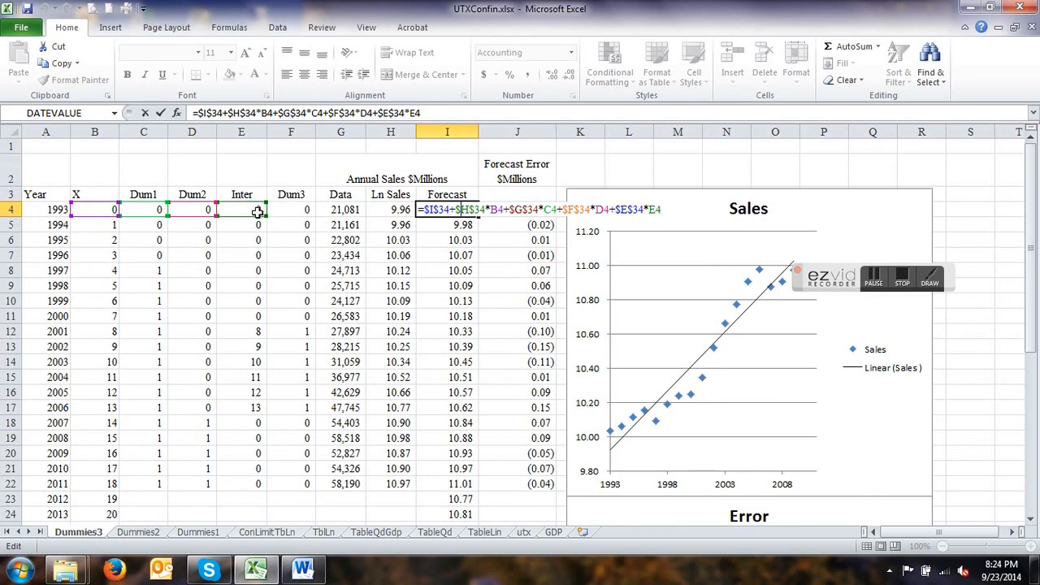
key(Return)
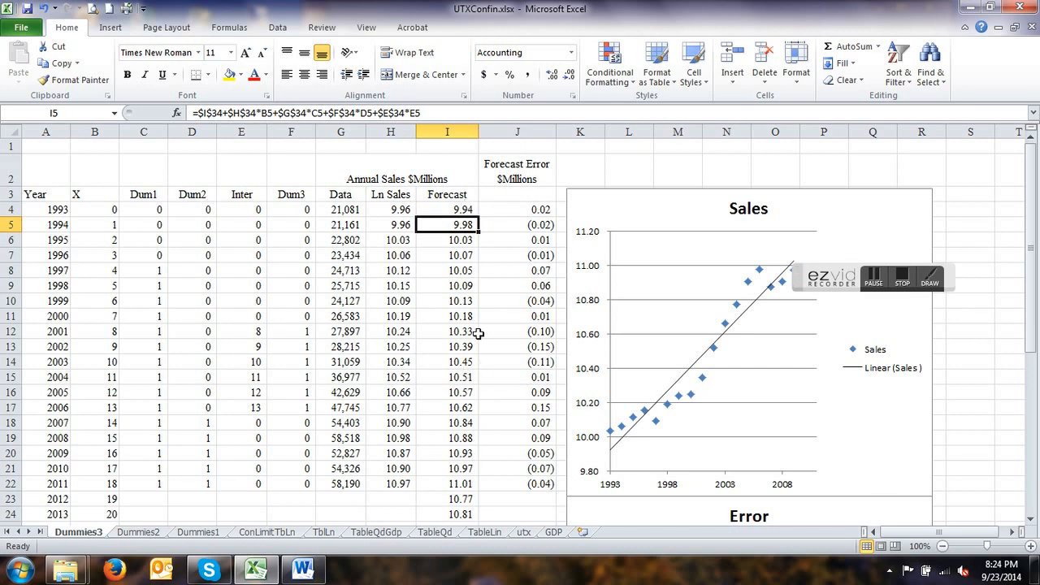
Inspect the Std Err formula in J28 and examine the Error chart alongside the regression coefficients and the Sales chart.
scroll(445, 350, down, 4)
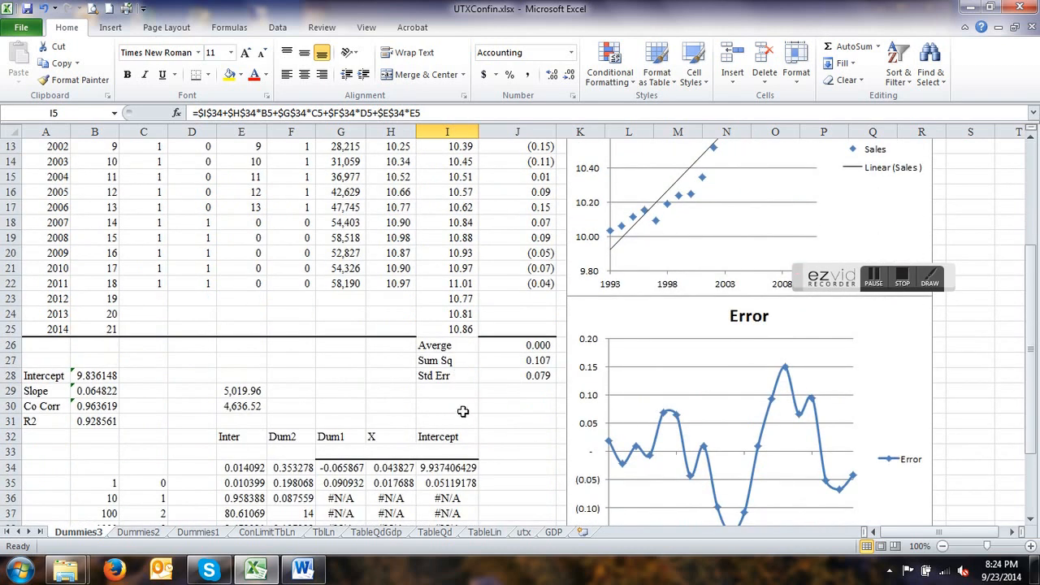
click(537, 378)
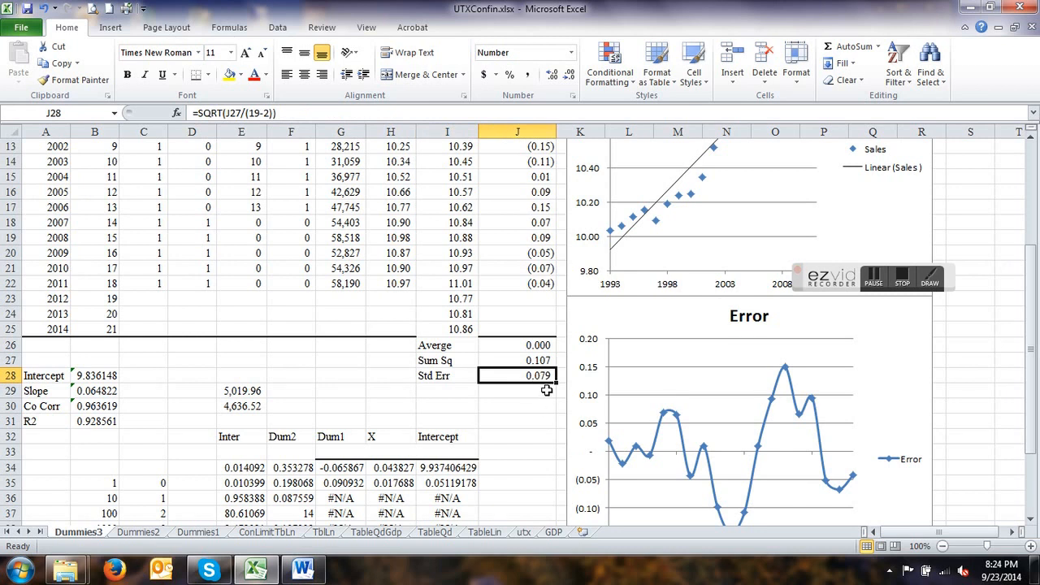
scroll(548, 390, down, 2)
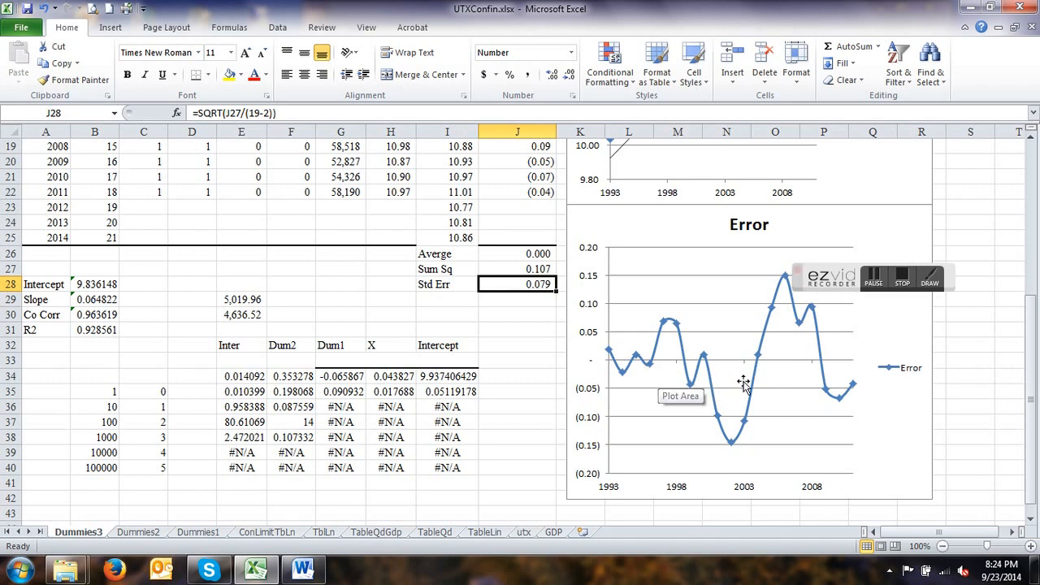
scroll(748, 385, up, 4)
scroll(751, 386, up, 1)
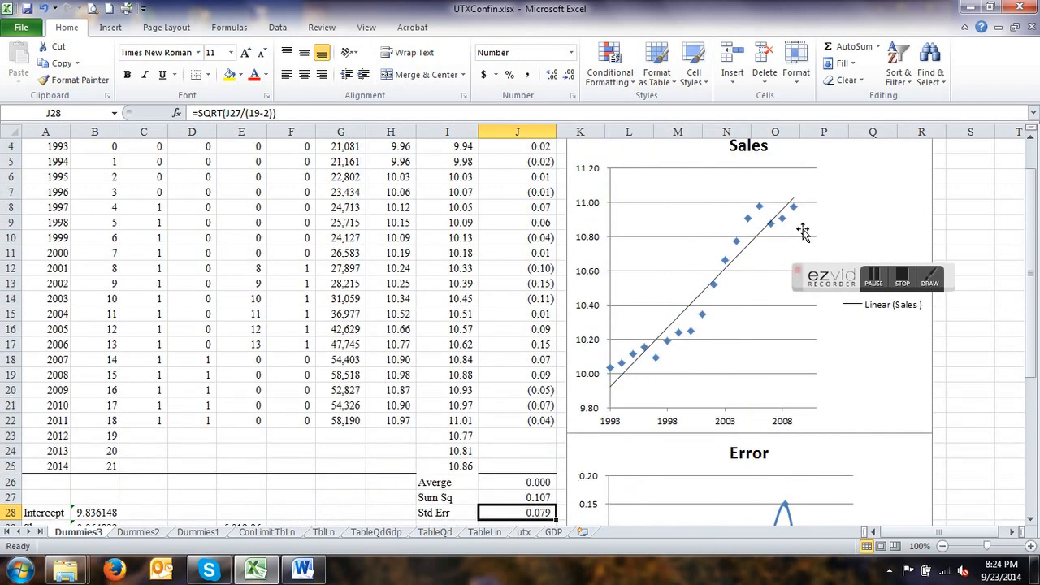
scroll(726, 325, down, 4)
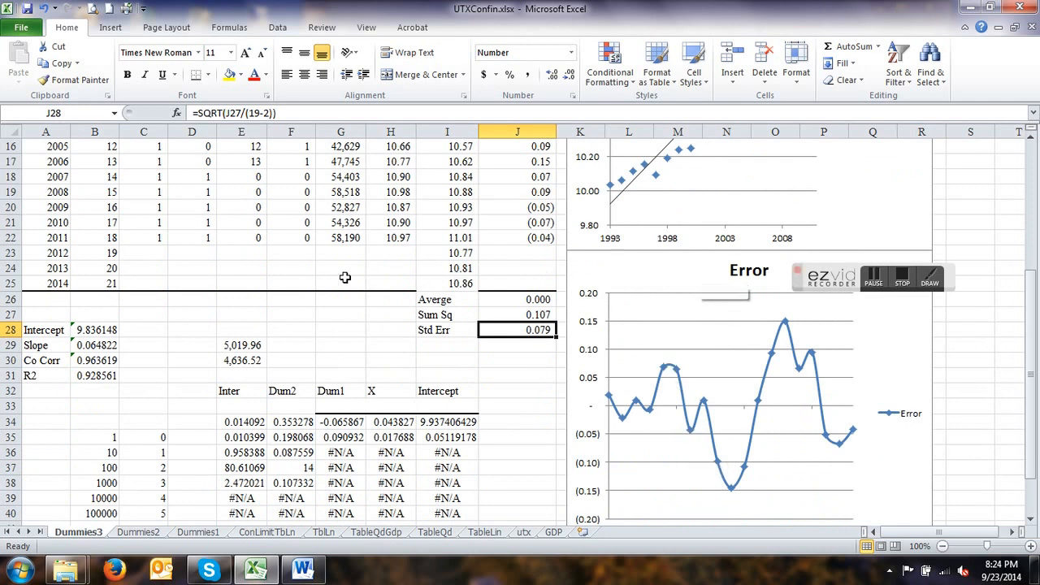
scroll(344, 277, up, 5)
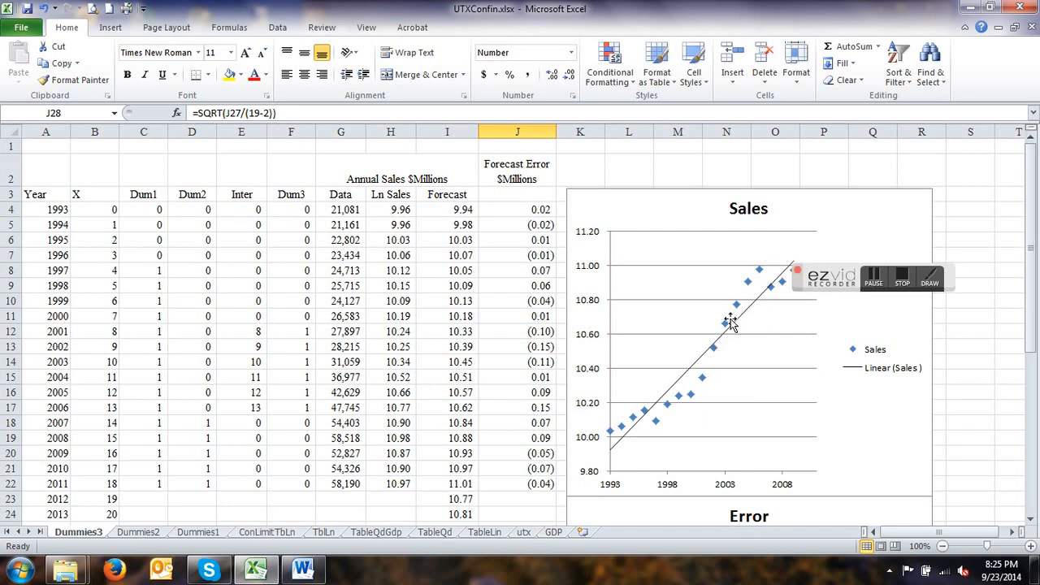
Check the 2012 Forecast formula in I23 and set the 2012 Dum1 value in C23 to 1.
scroll(722, 323, down, 2)
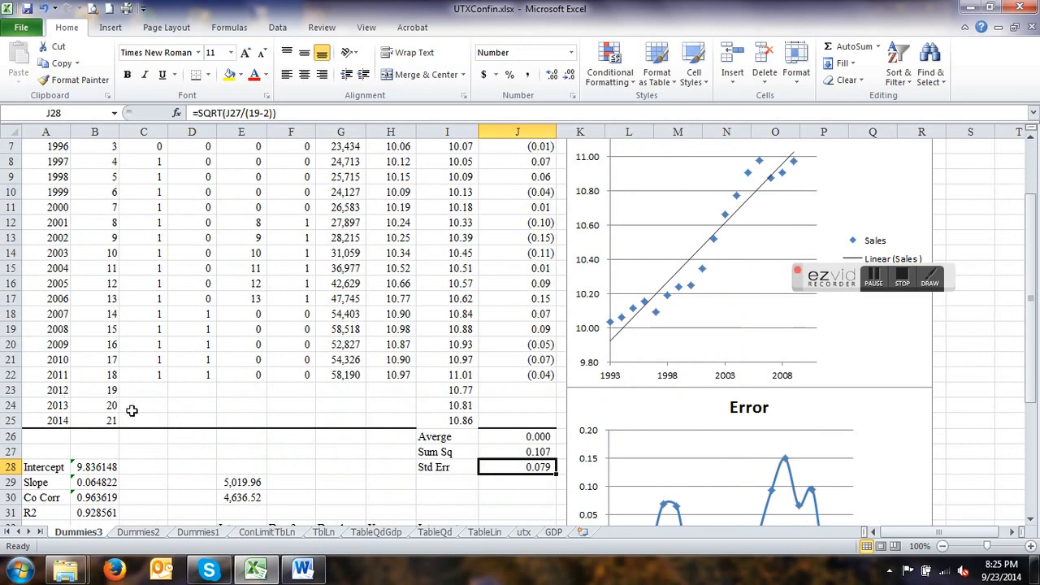
click(469, 391)
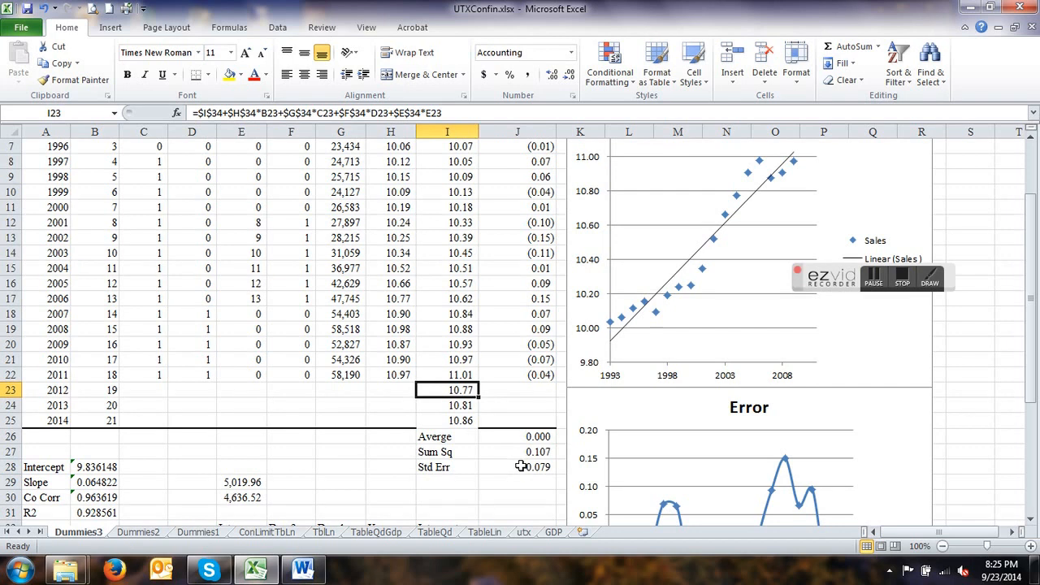
scroll(122, 449, up, 1)
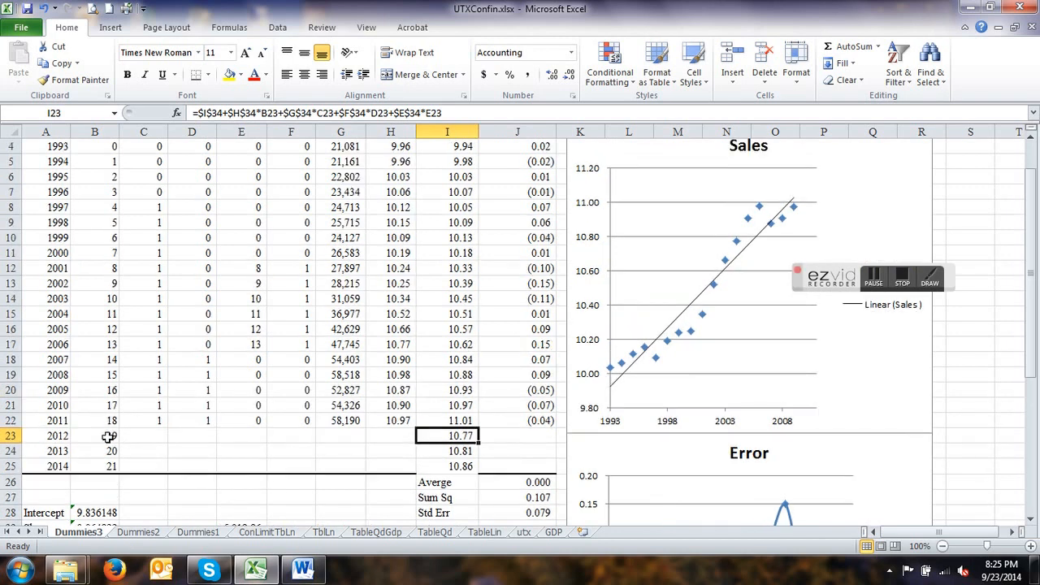
click(153, 436)
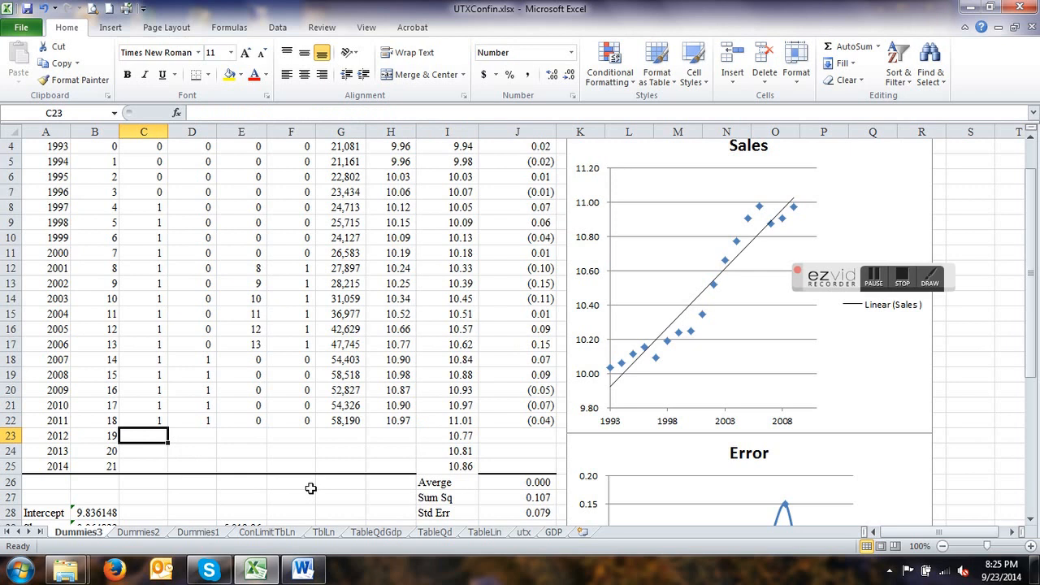
scroll(307, 469, up, 1)
scroll(292, 333, down, 1)
text(1)
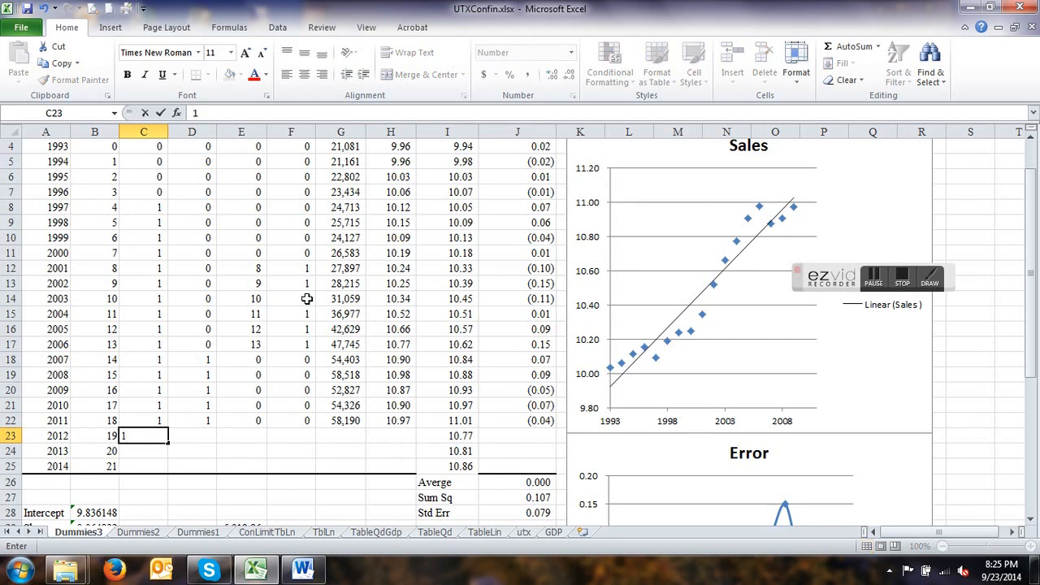
key(Return)
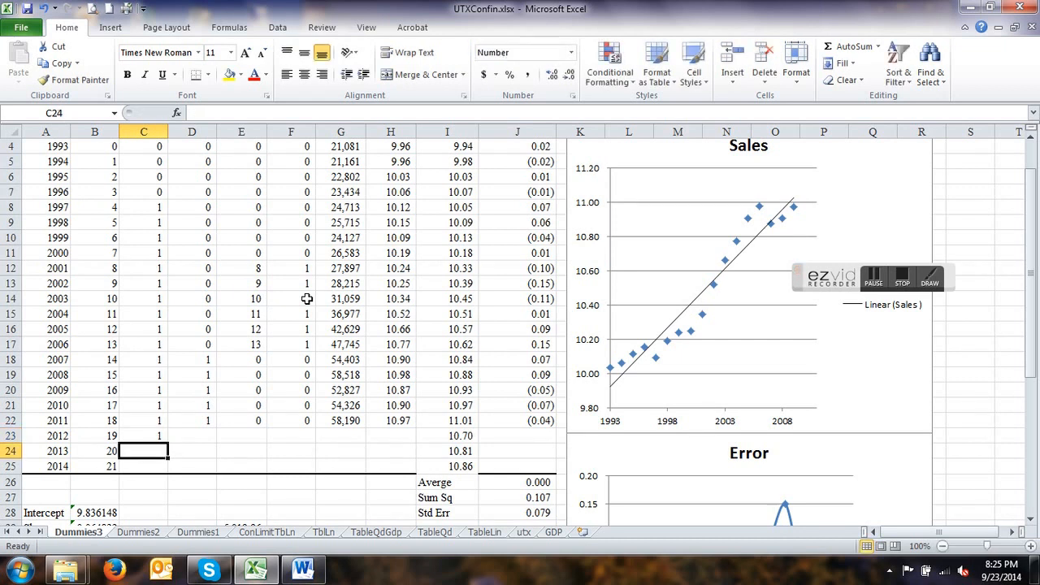
Try 0 as the 2012 Dum1 value in C23, and restore it to 1.
click(161, 437)
text(0)
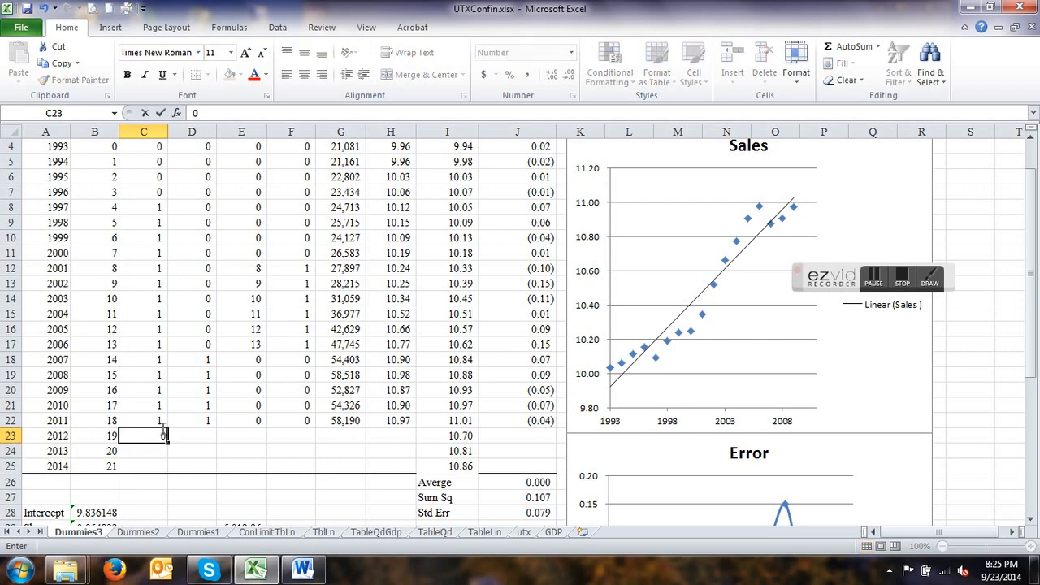
key(Return)
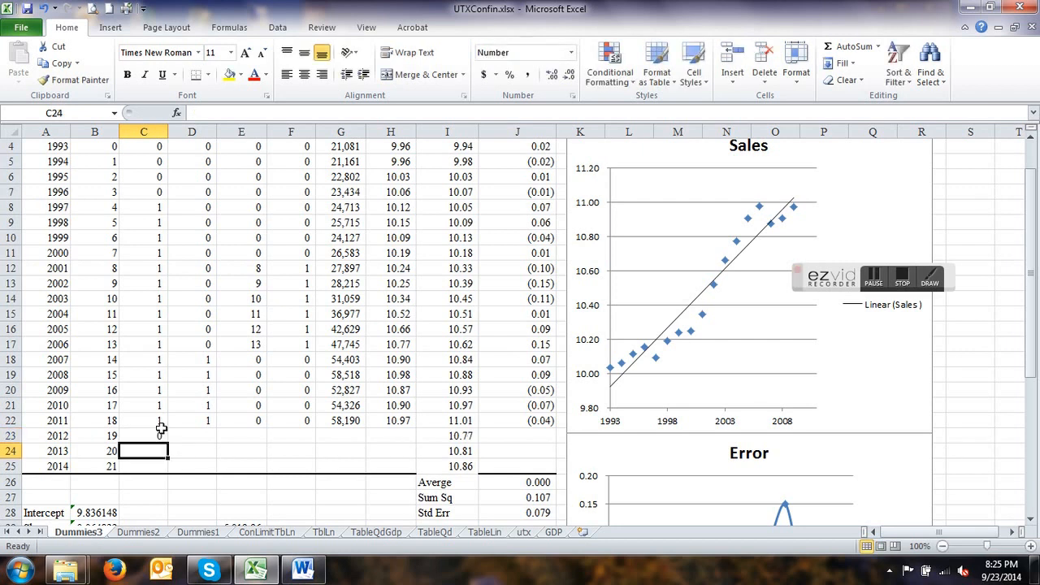
click(153, 437)
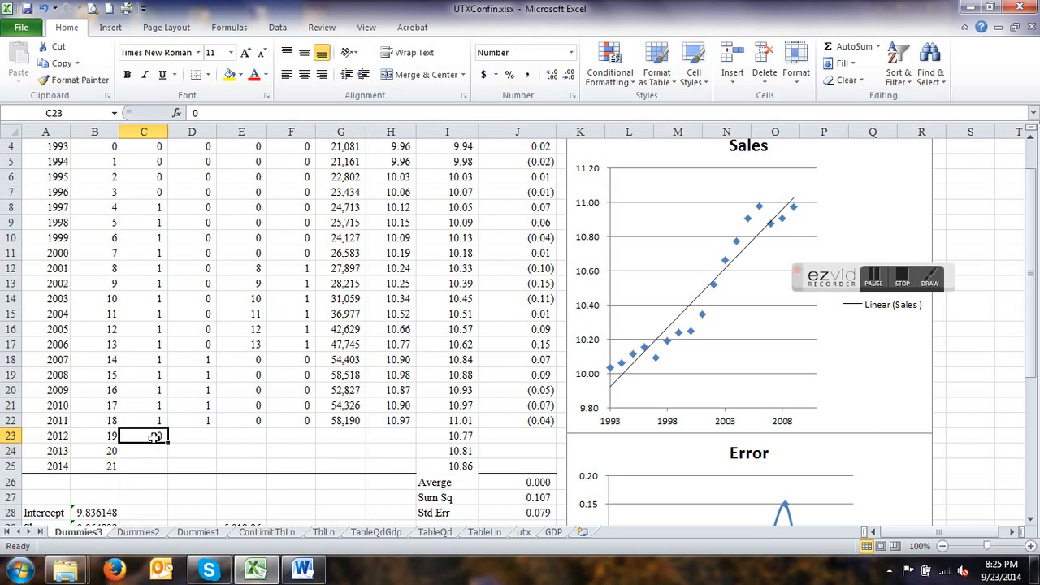
text(1)
key(Return)
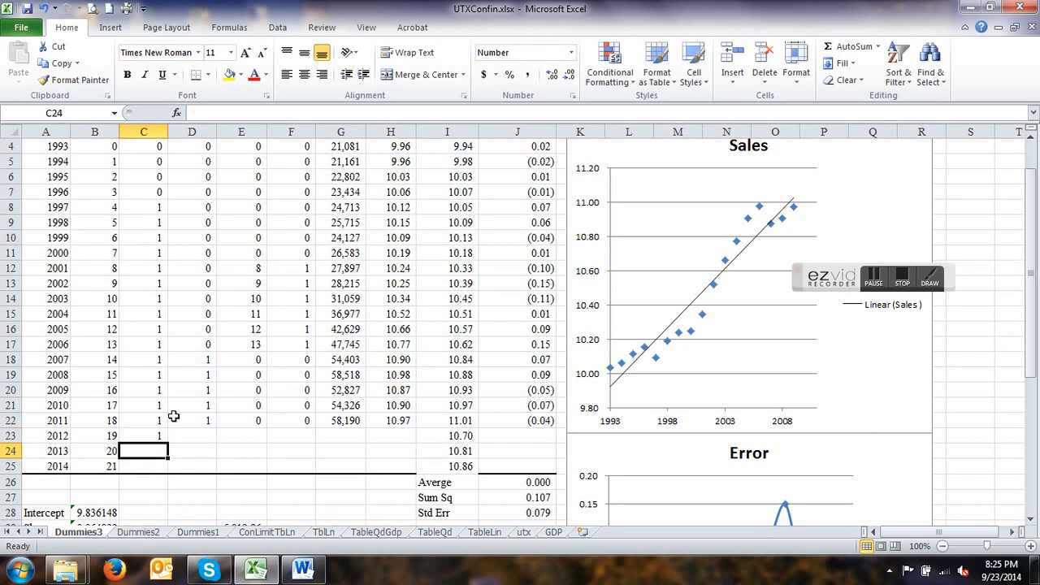
Set the 2012 Dum3 value in F23 to 1 and inspect the Inter formula in E23.
scroll(213, 429, down, 1)
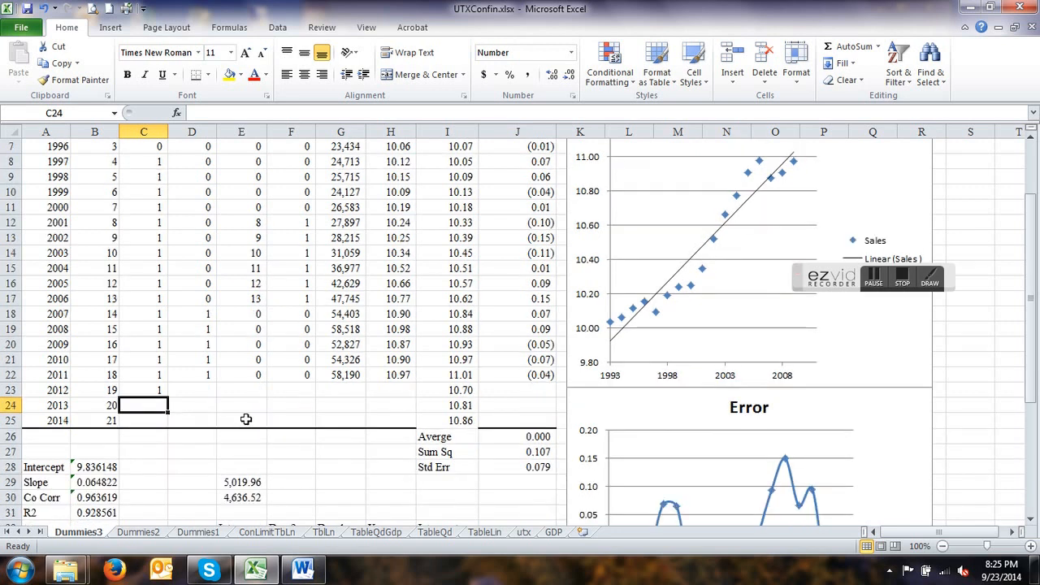
scroll(246, 419, up, 1)
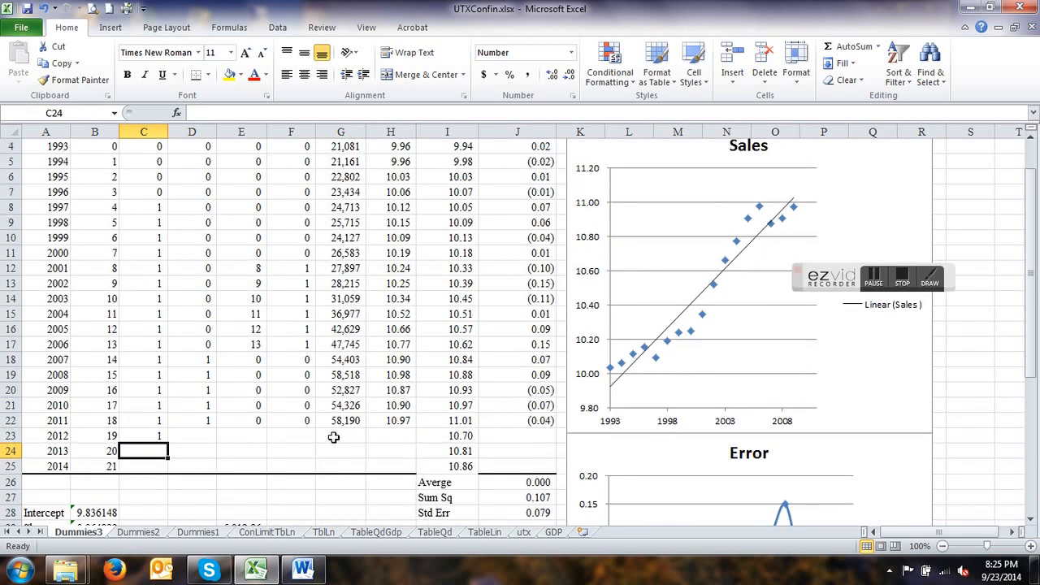
click(307, 436)
text(1)
key(Return)
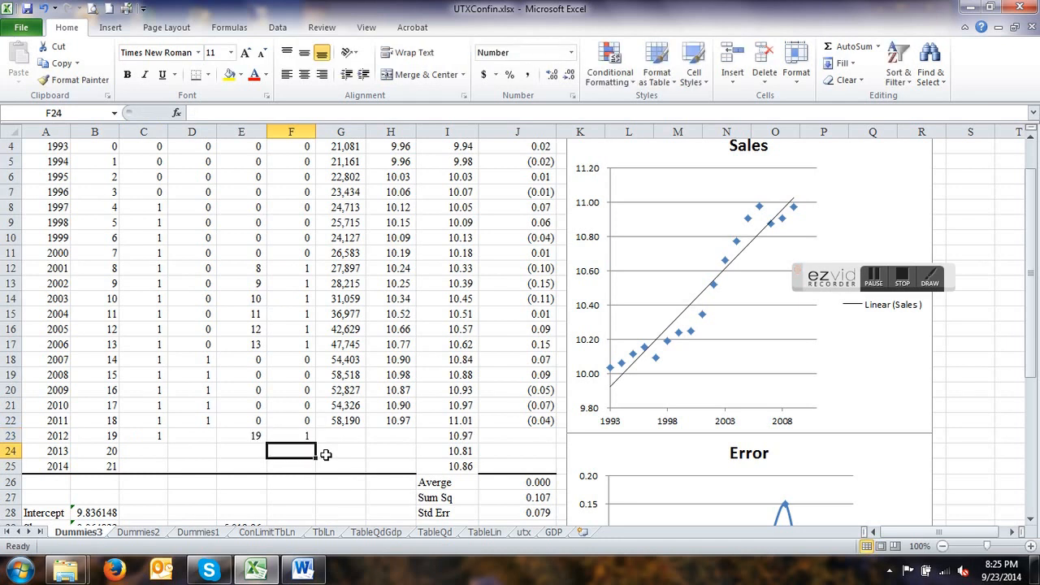
scroll(333, 382, up, 1)
scroll(295, 272, down, 1)
click(254, 436)
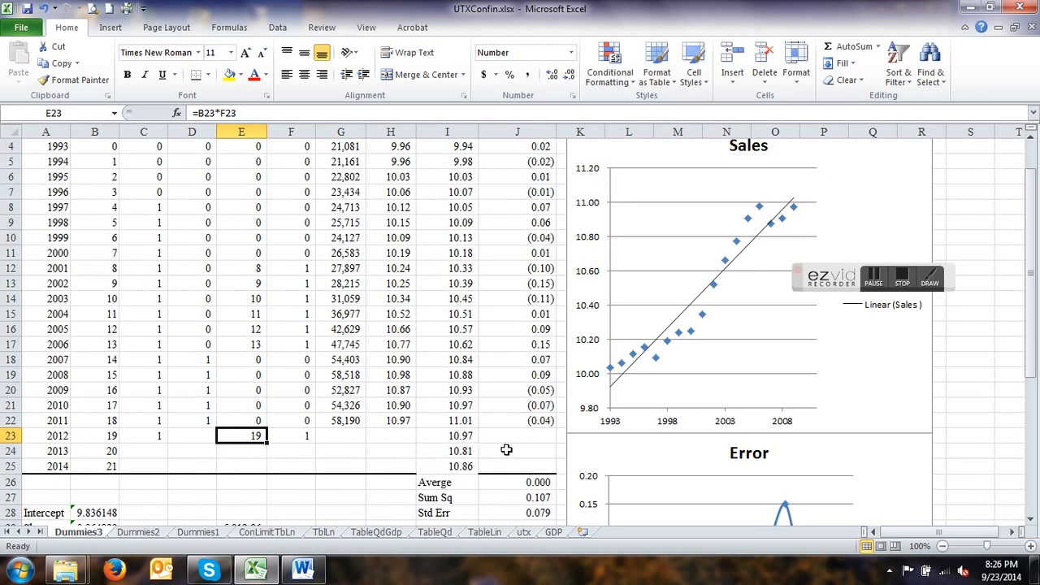
Set the 2012 Dum3 value in F23 to 0.
click(305, 435)
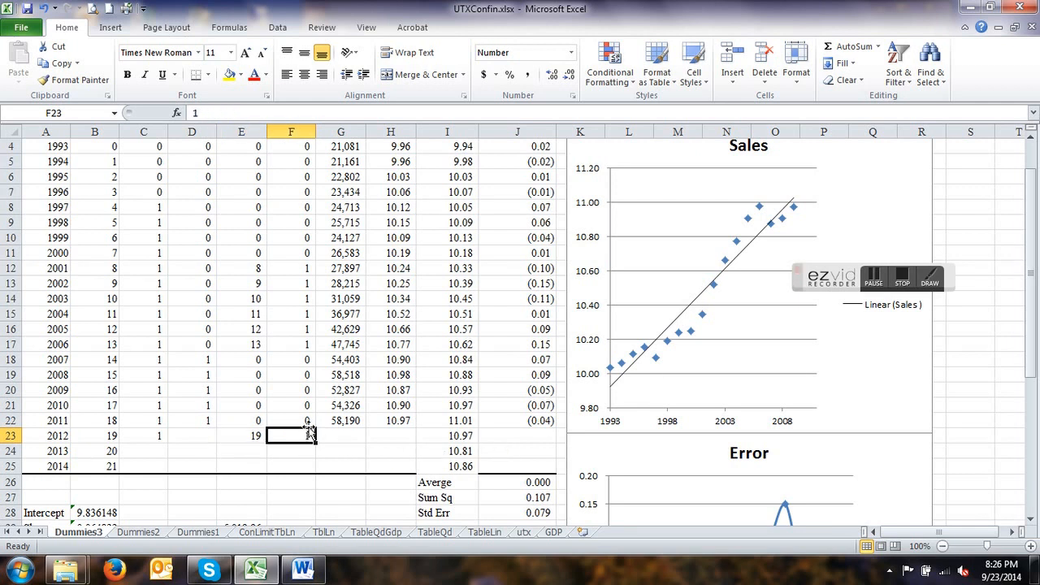
text(0)
key(Return)
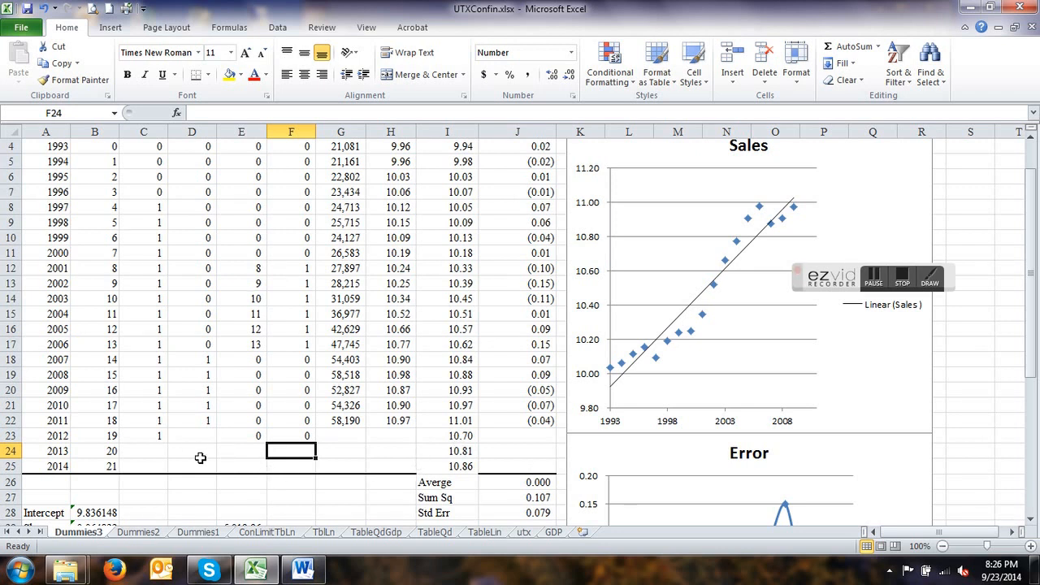
Set the 2012 Dum2 value in D23 to 0.
click(160, 450)
click(207, 437)
text(1)
key(Return)
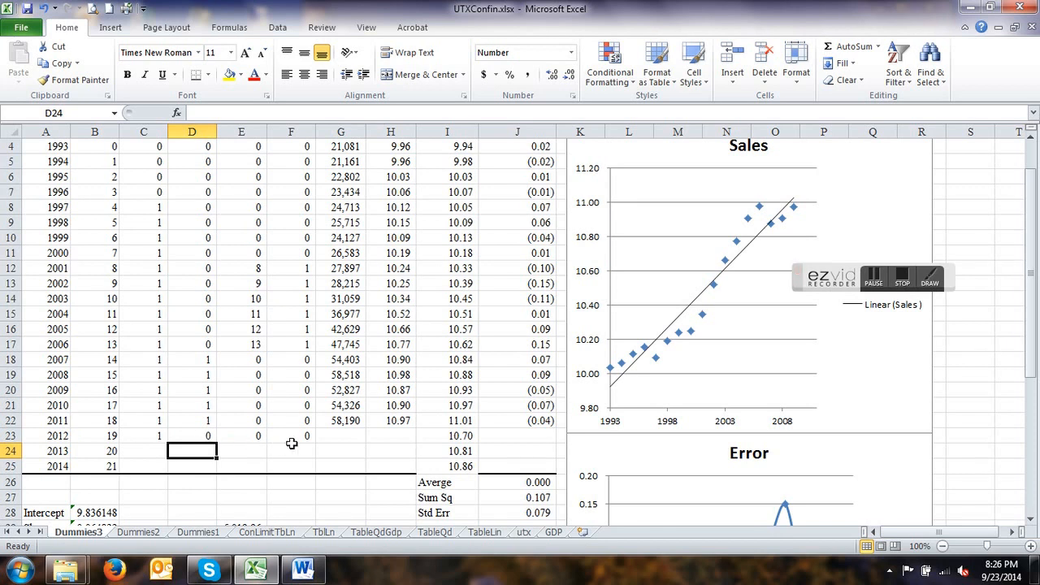
Enter the 2013 dummy values: 0 for Dum1 in C24, 1 for Dum2 in D24 and 1 for Dum3 in F24.
click(149, 450)
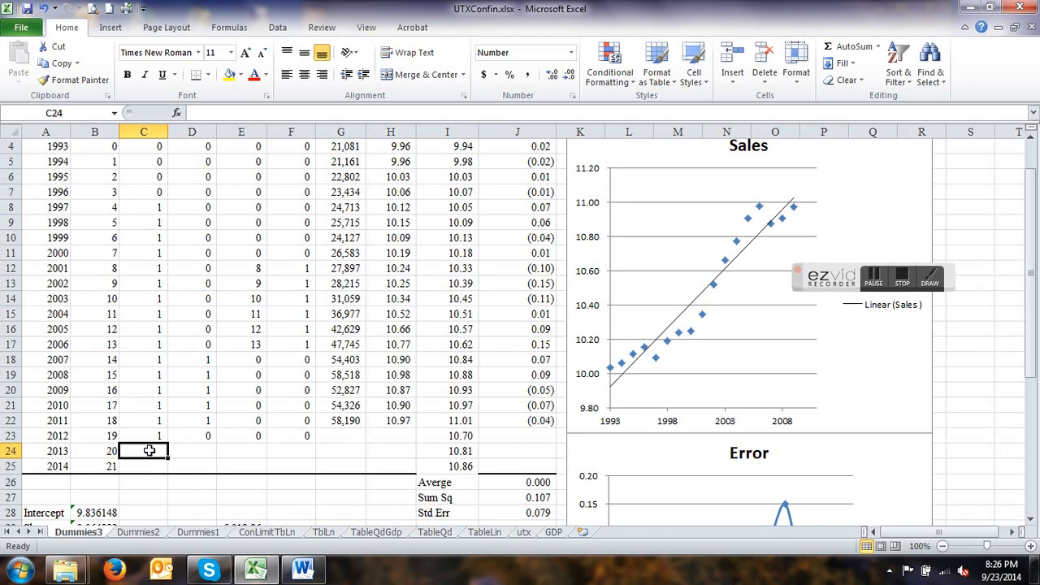
text(0)
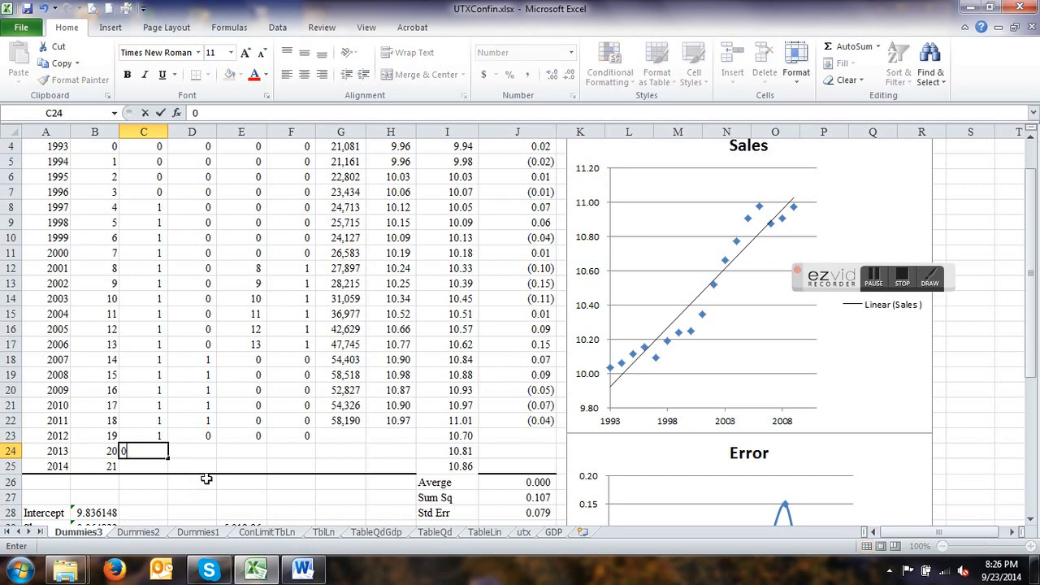
key(Tab)
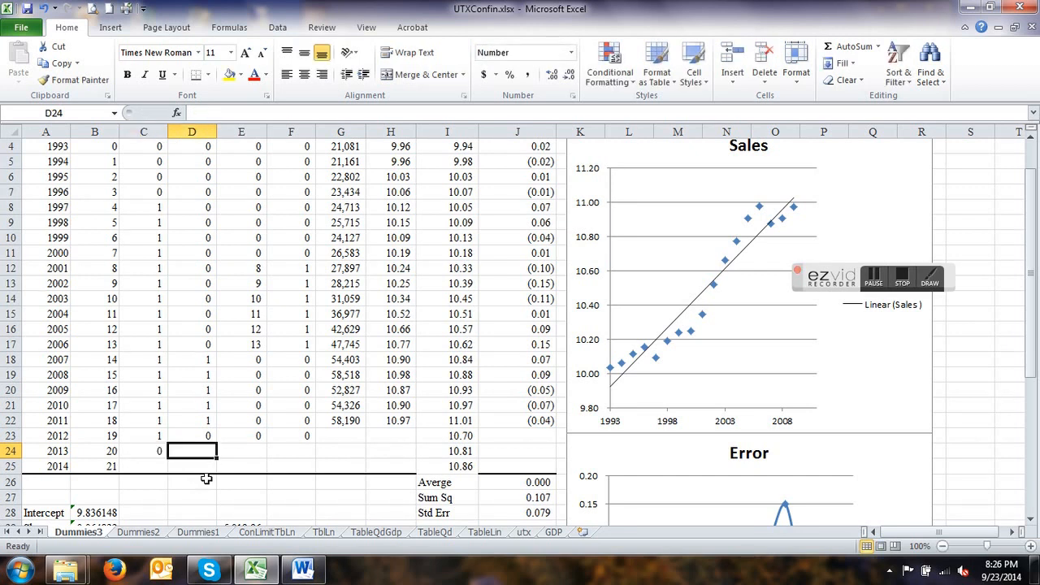
text(1)
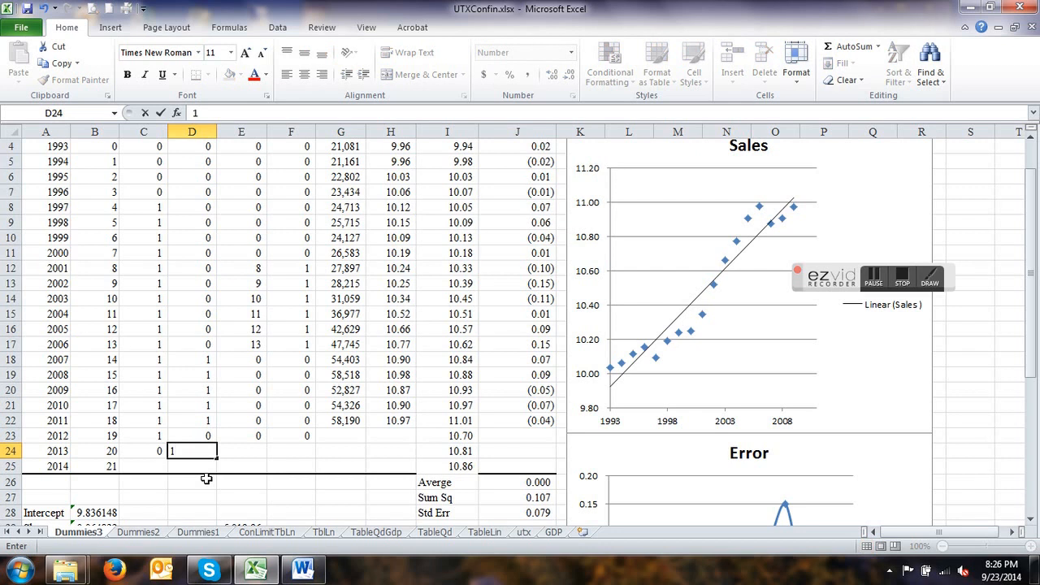
key(Tab)
key(Tab)
text(1)
key(Tab)
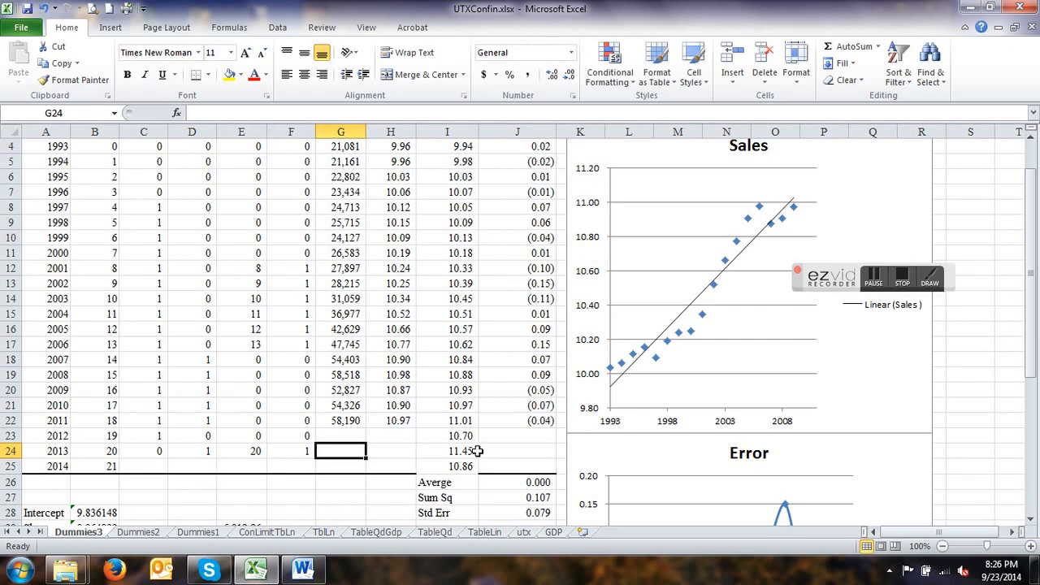
Set the 2014 Dum1, Dum2 and Dum3 values in C25, D25 and F25 to 0.
click(173, 464)
click(150, 464)
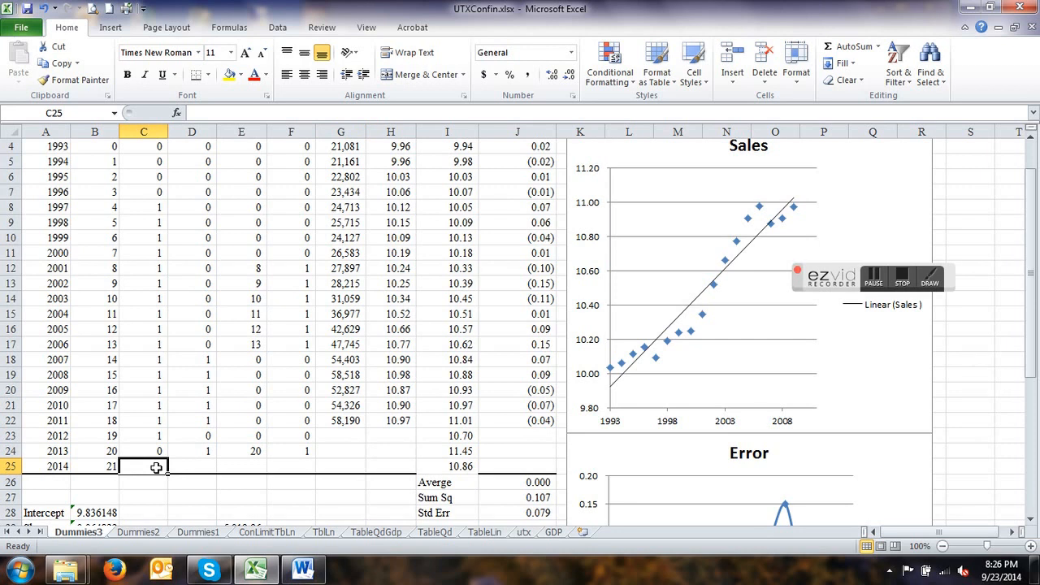
text(0)
key(Tab)
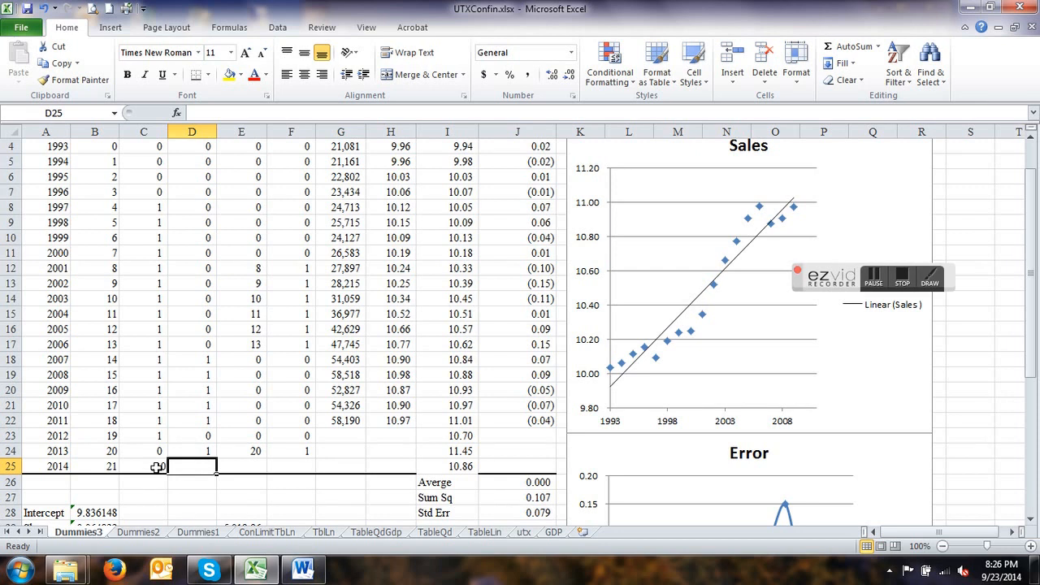
text(0)
key(Tab)
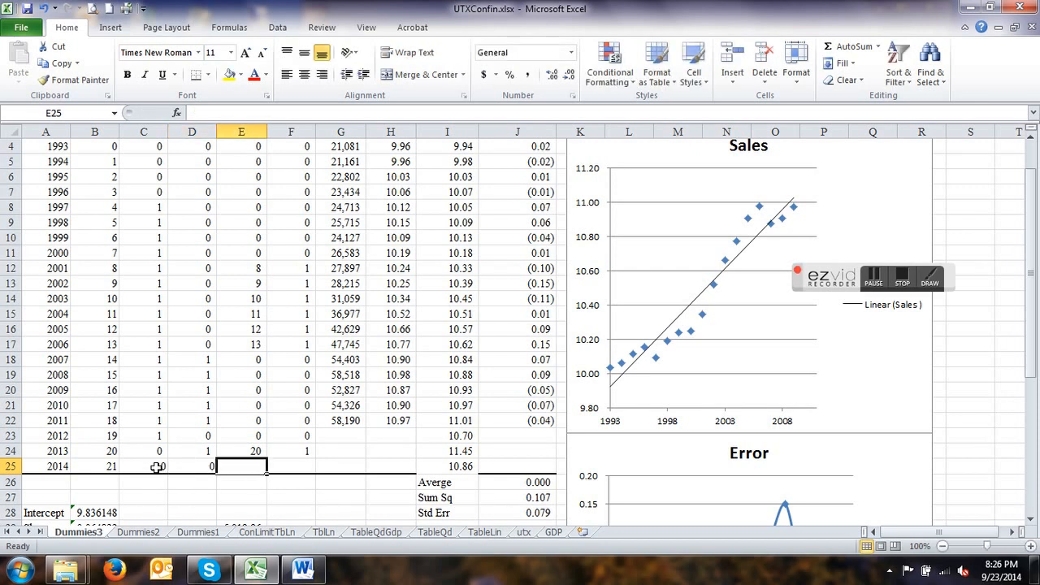
key(Tab)
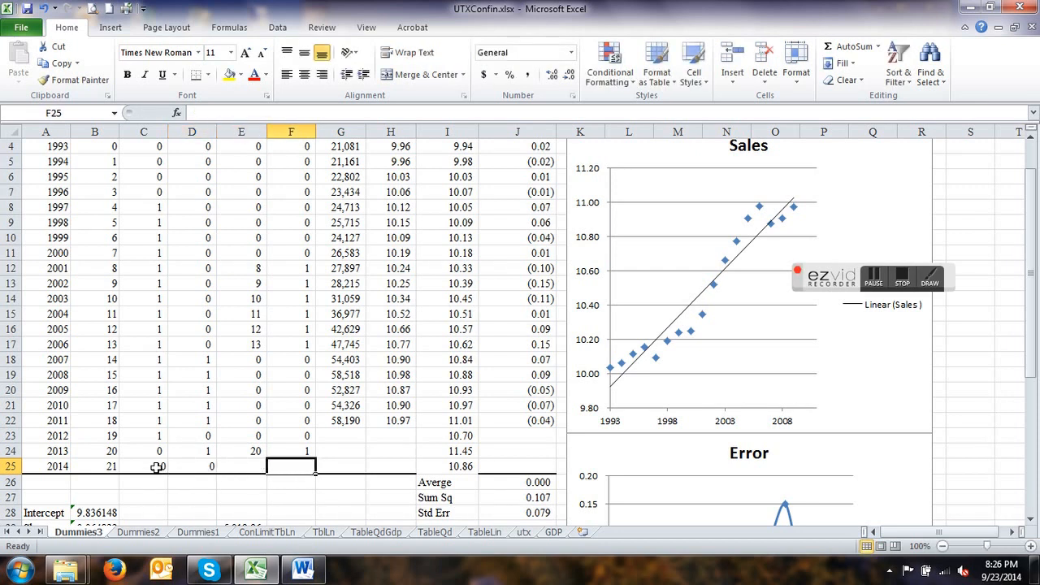
text(0)
key(Page_Down)
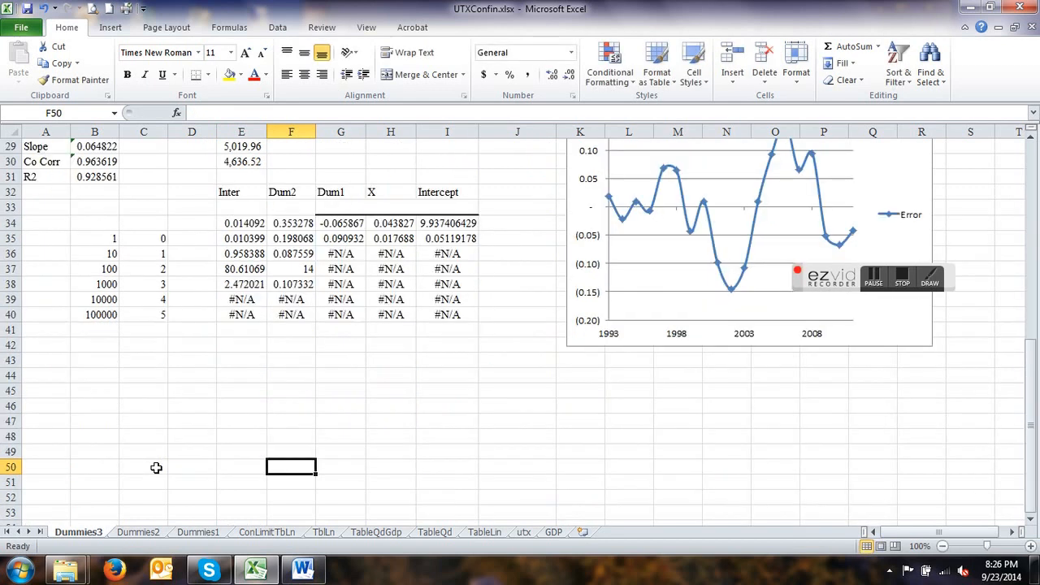
Inspect the 2014 forecast formula in I25 and review the dummy columns it draws on.
scroll(362, 484, up, 4)
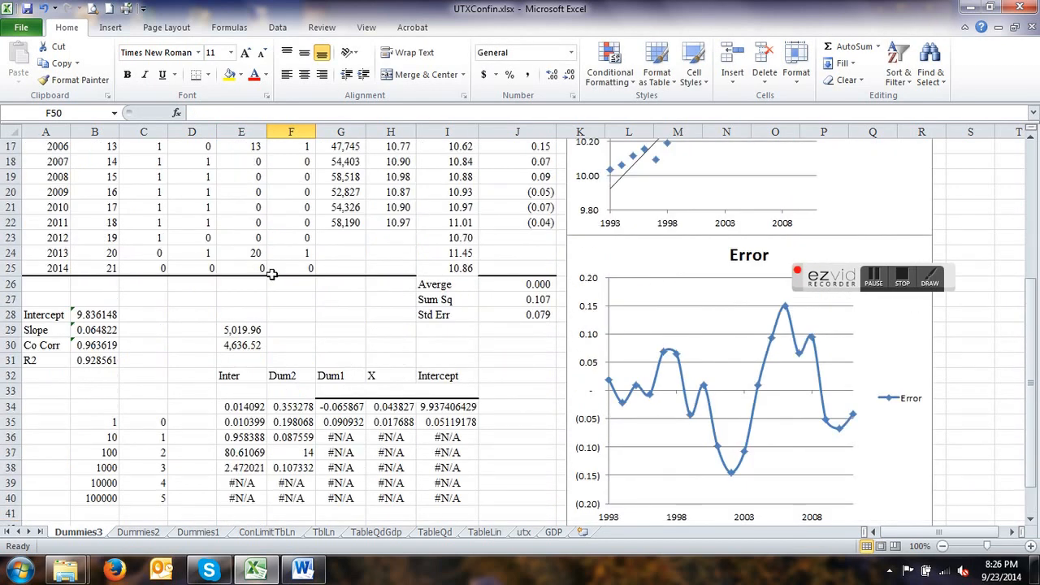
scroll(317, 352, up, 2)
click(463, 360)
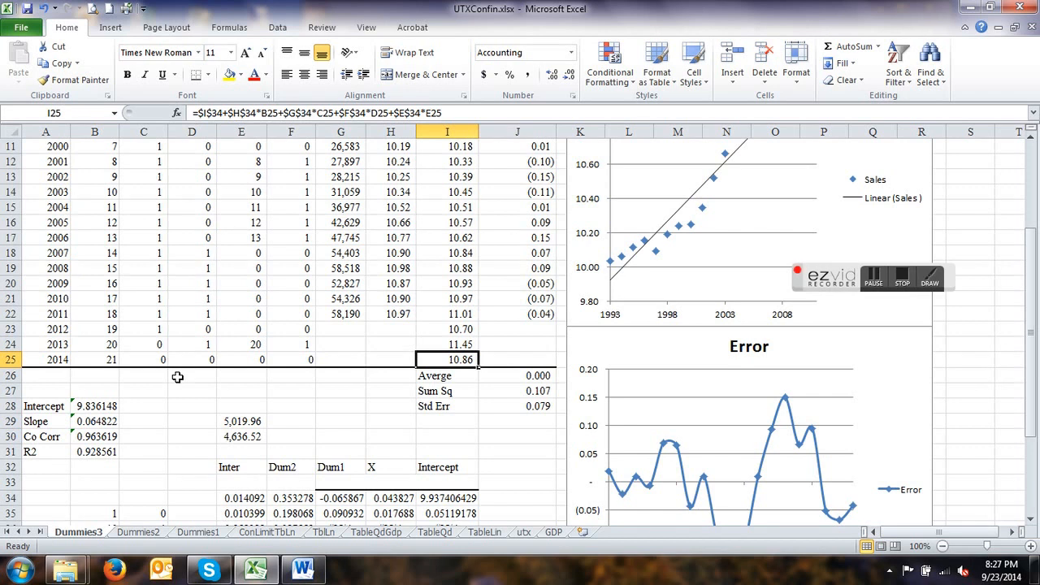
scroll(329, 270, up, 4)
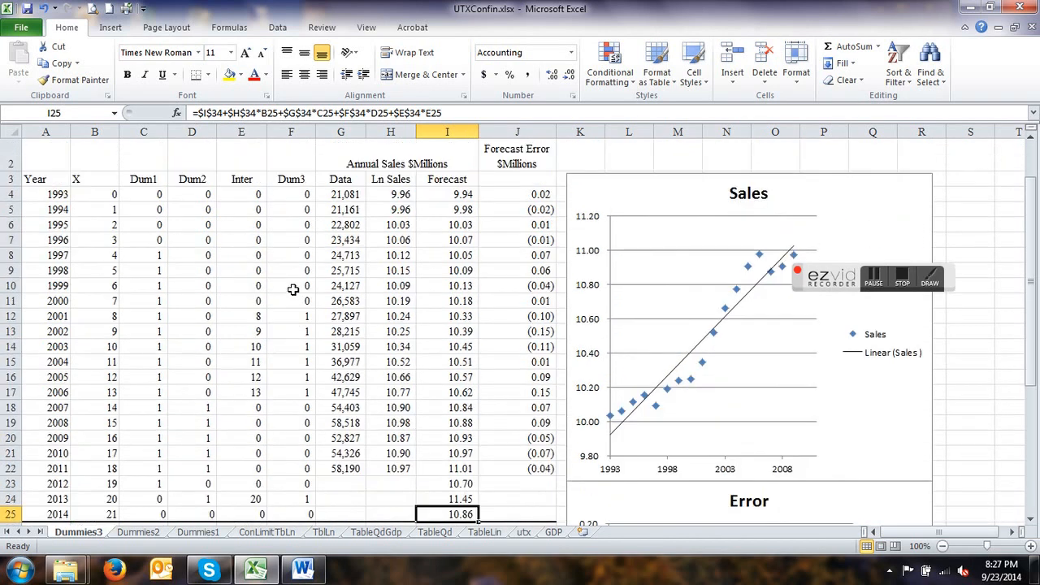
scroll(270, 436, down, 2)
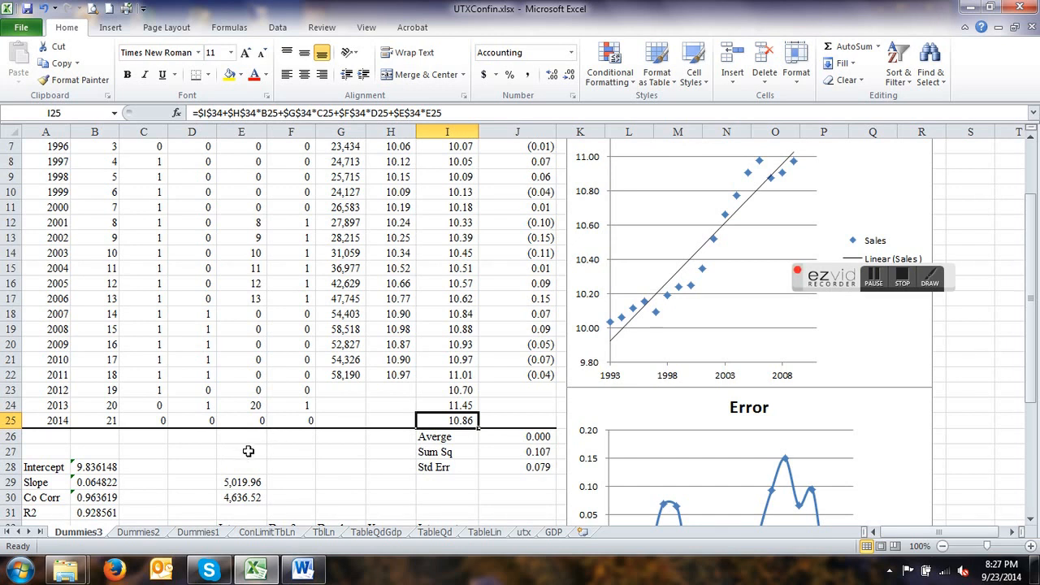
scroll(182, 451, up, 2)
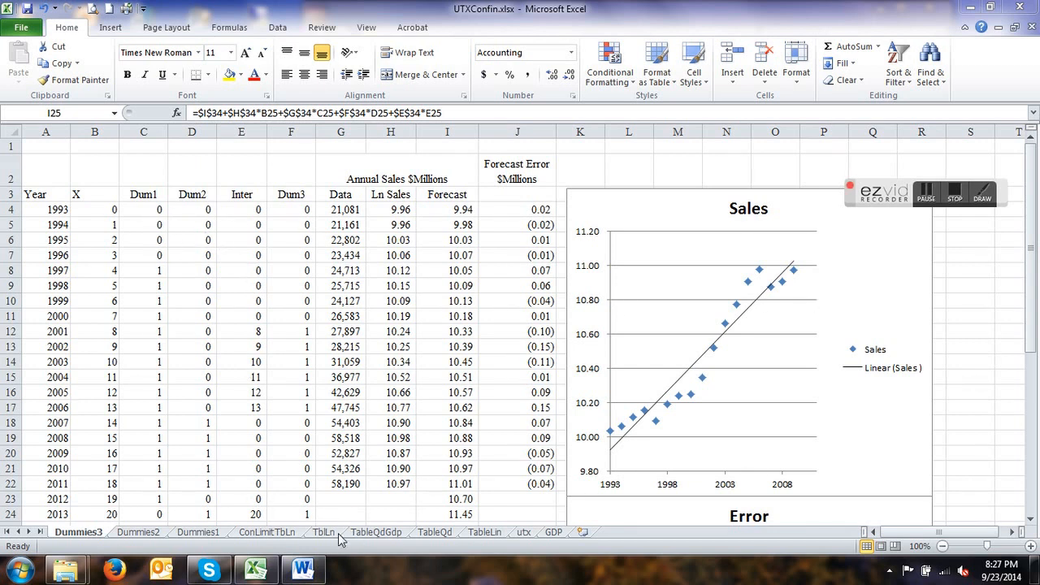
Compare the forecasts and error charts on the TableQdGdp, TableQd, TableLin and TblLn sheets.
click(376, 536)
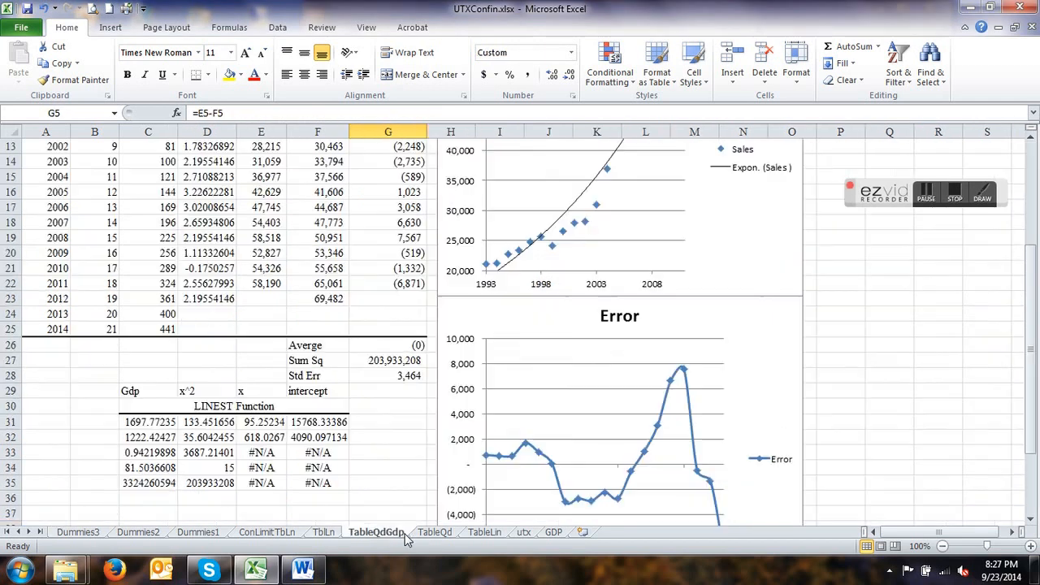
click(431, 536)
click(484, 535)
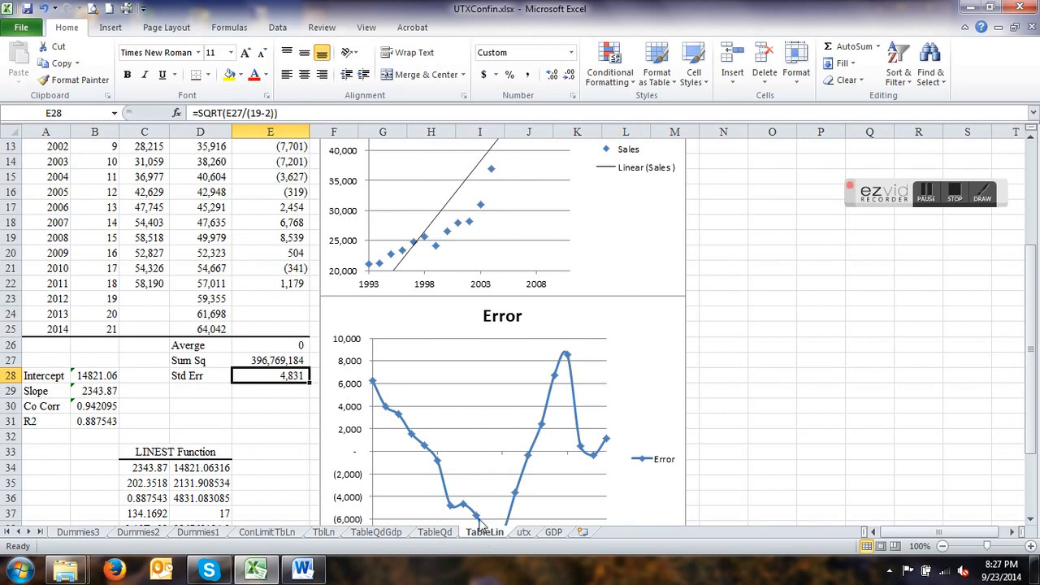
click(437, 535)
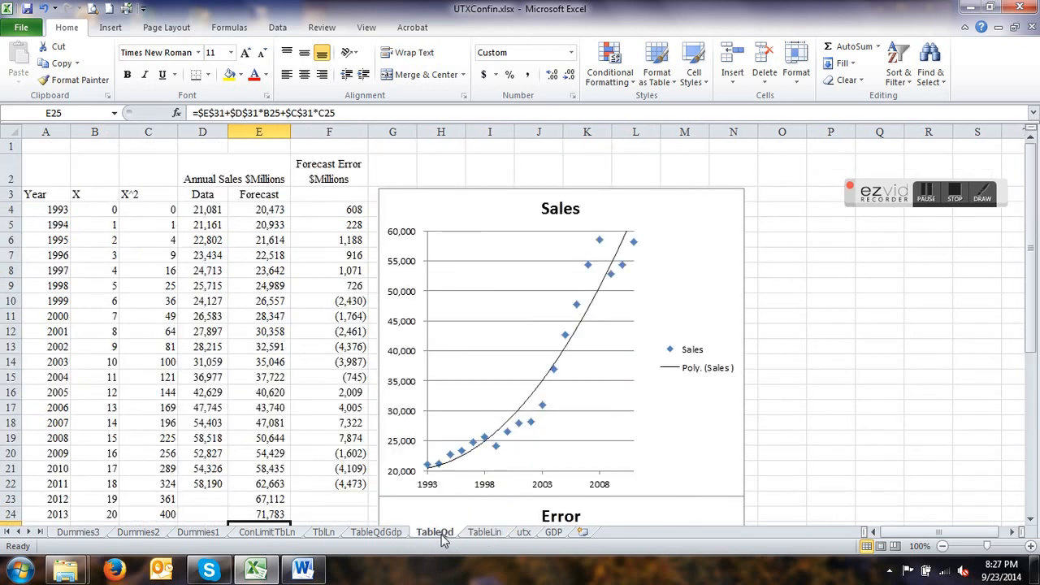
click(396, 536)
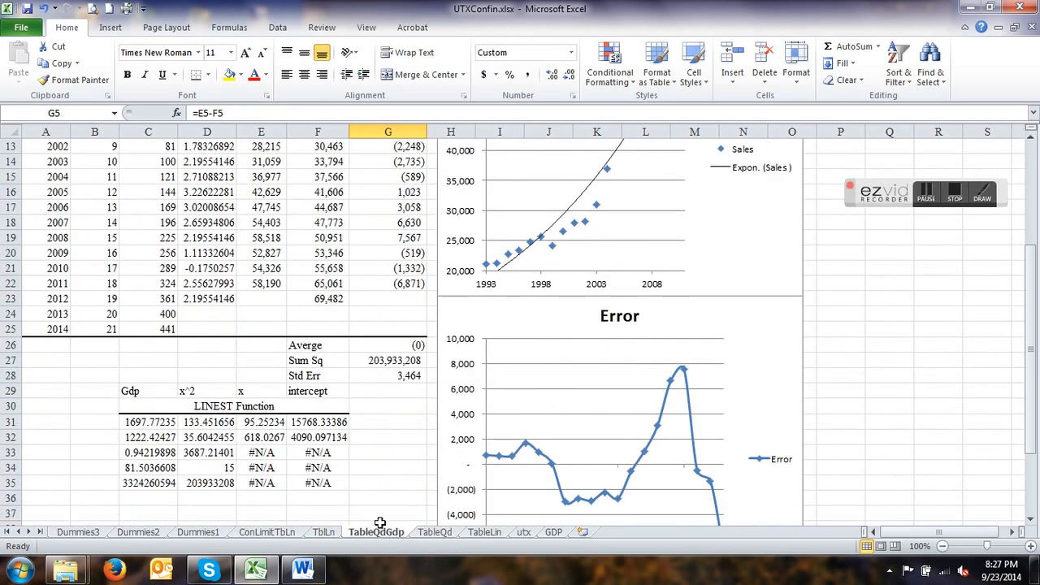
scroll(143, 275, down, 1)
scroll(143, 275, up, 1)
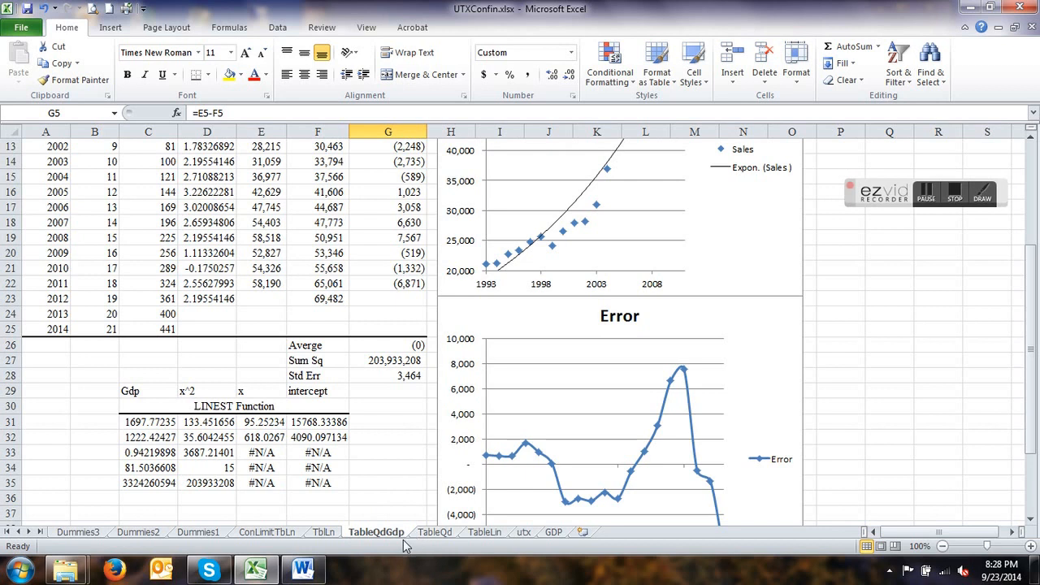
click(324, 532)
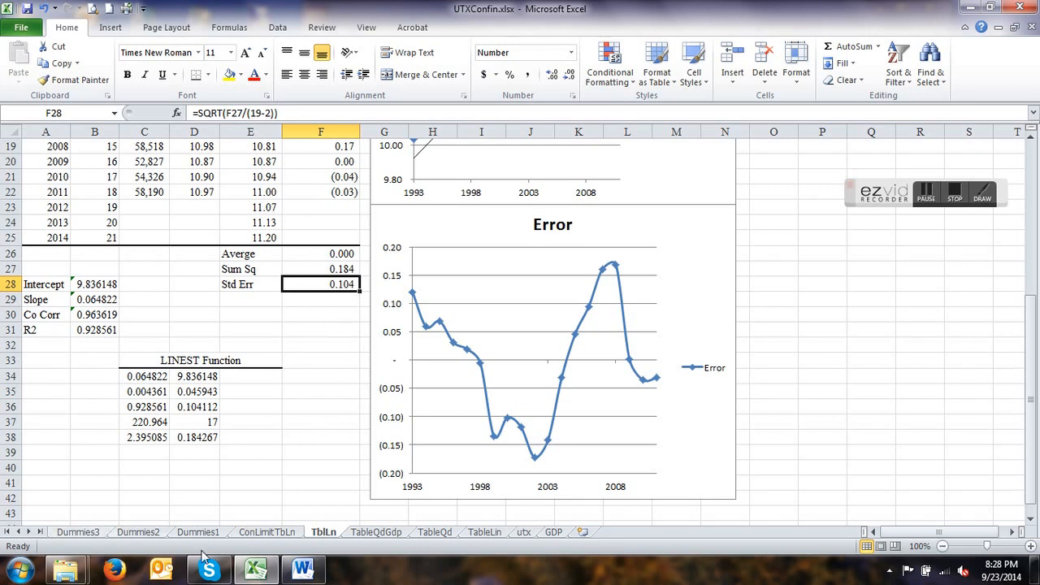
click(484, 532)
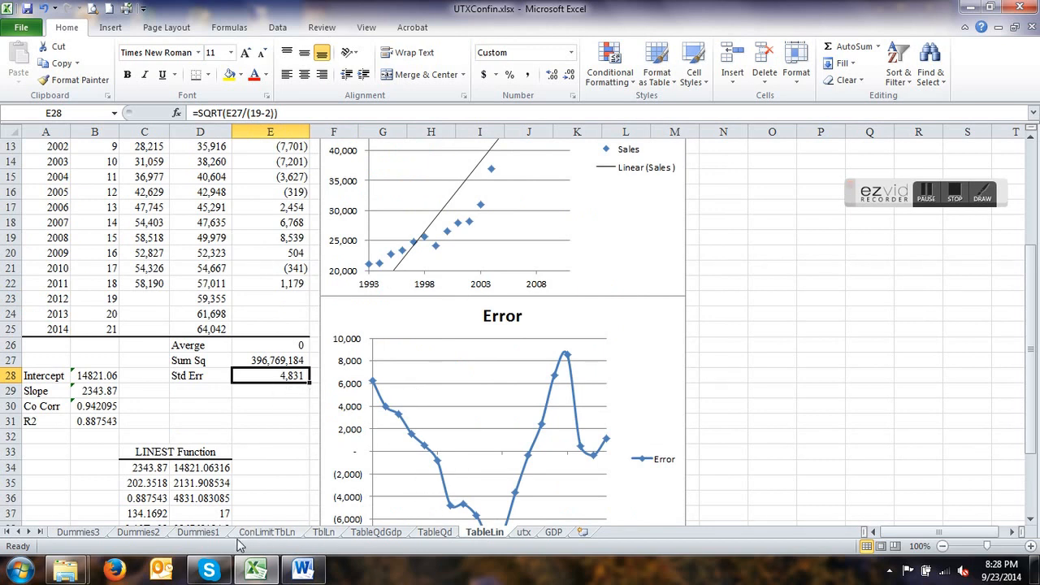
Return to the Dummies3 sheet and review its sales data, forecasts, error statistics and charts.
click(89, 533)
scroll(254, 452, down, 3)
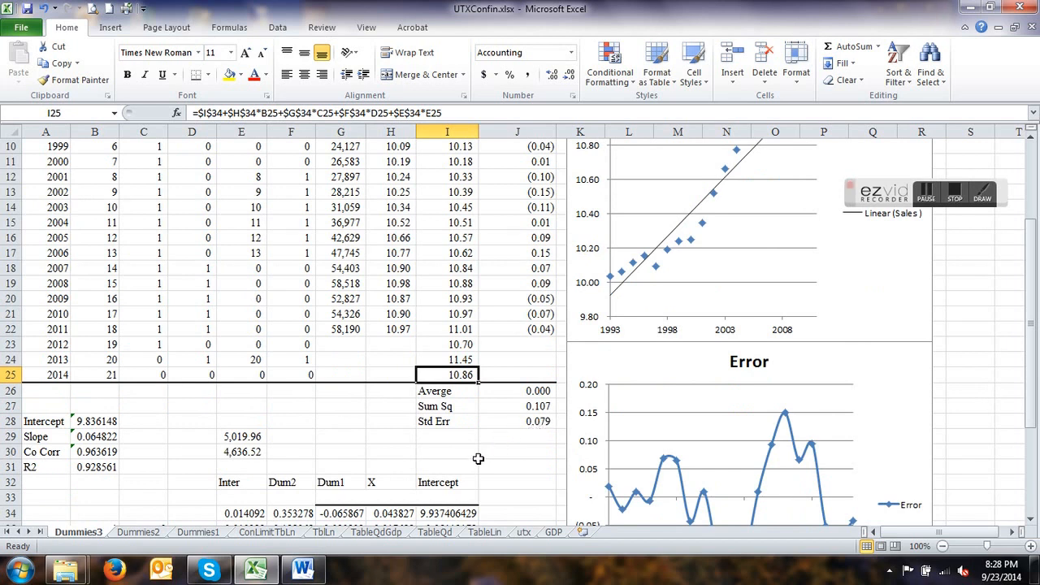
scroll(421, 487, up, 3)
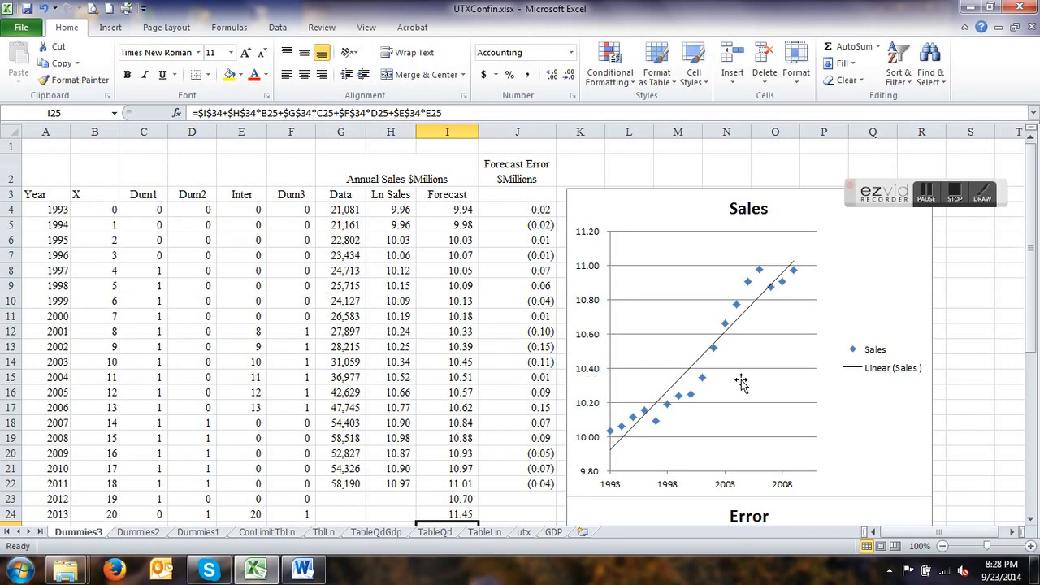
scroll(457, 360, down, 2)
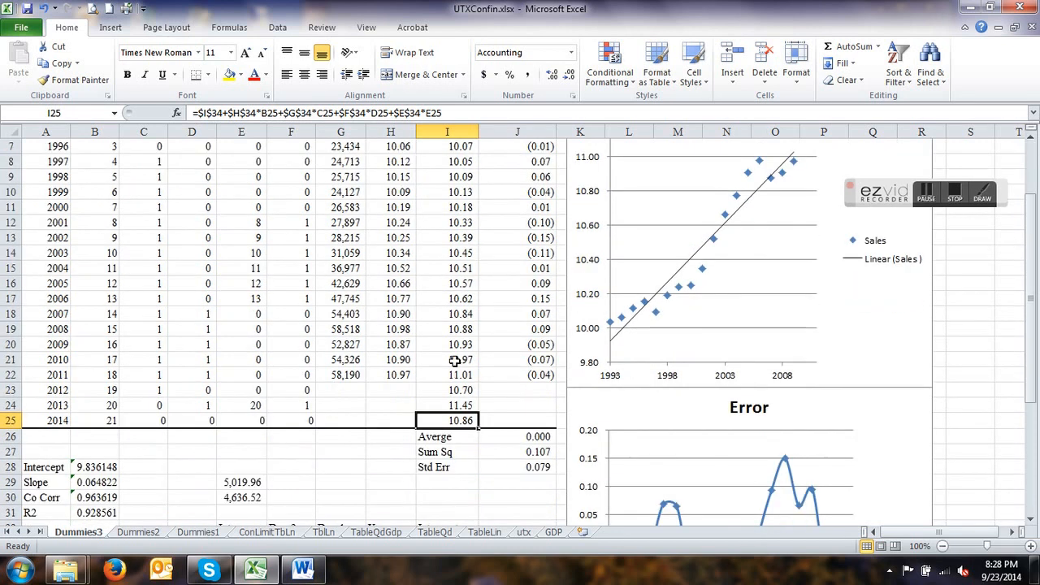
Examine the powers of ten in B35:B40 below the regression statistics.
scroll(313, 403, down, 4)
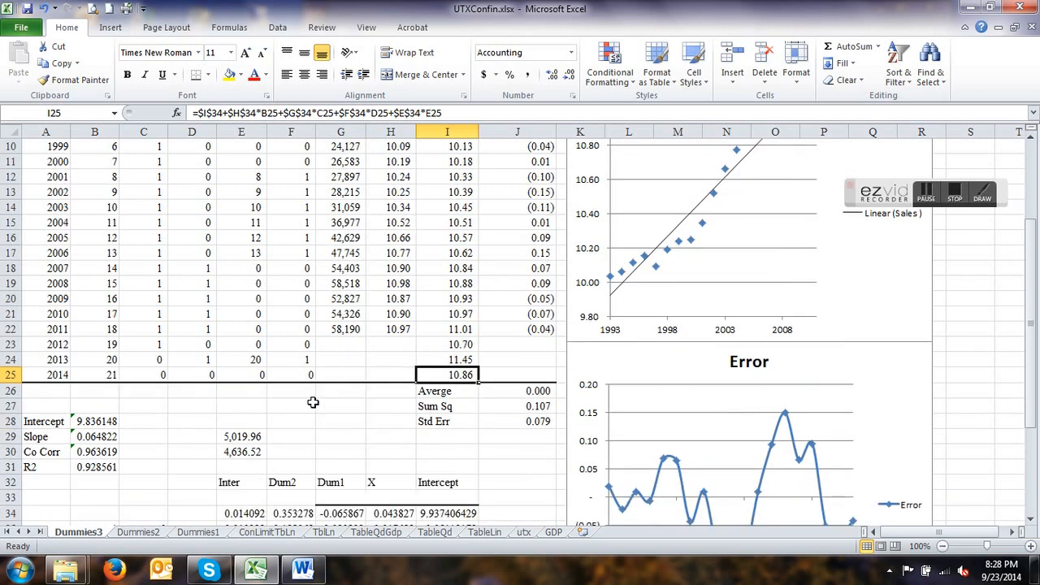
click(97, 395)
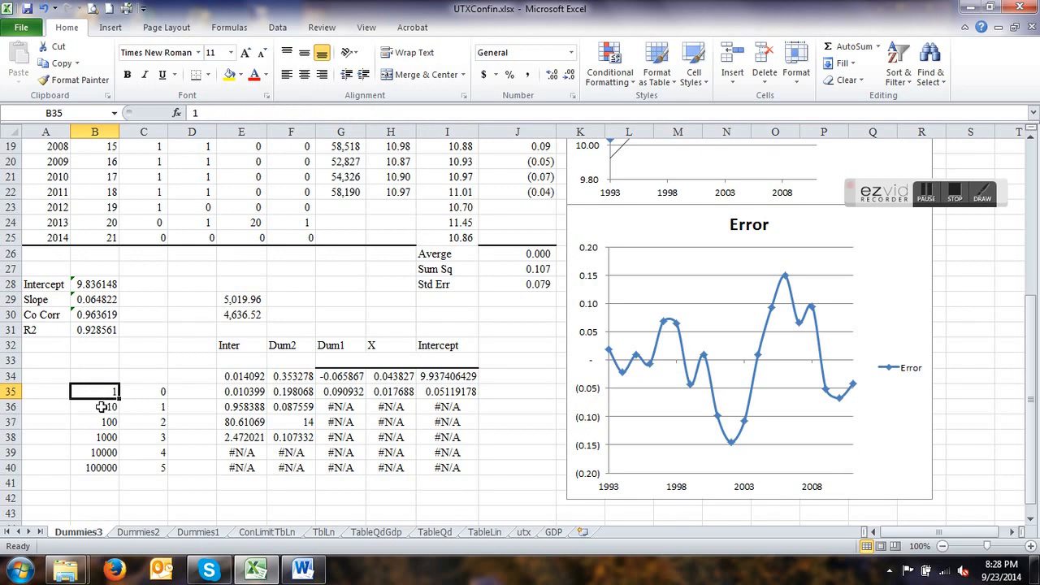
click(107, 452)
click(104, 468)
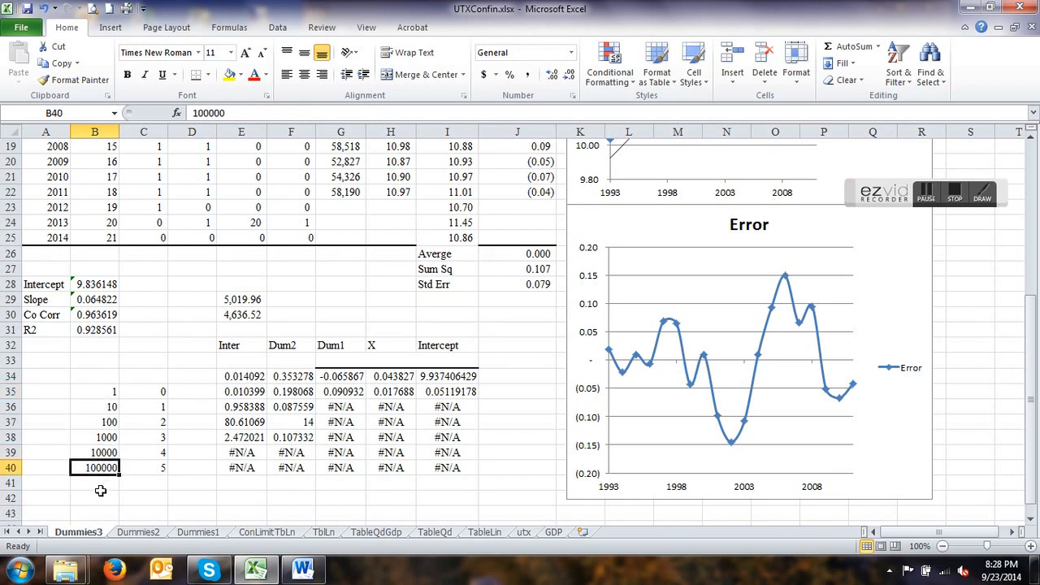
click(107, 423)
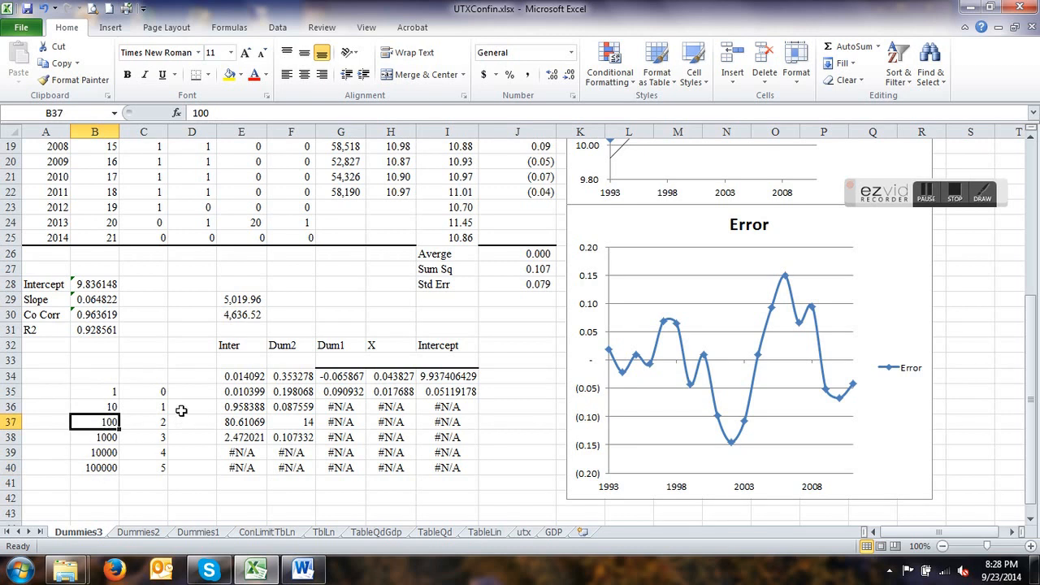
Enter =LOG(B35,10) in C35 and fill the formula down to C40.
click(147, 390)
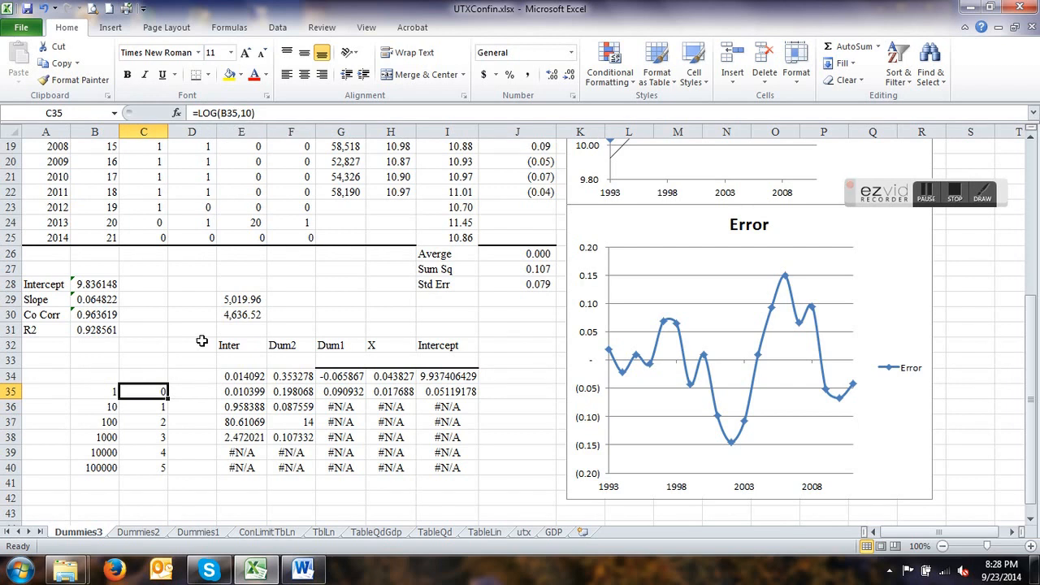
text(=l)
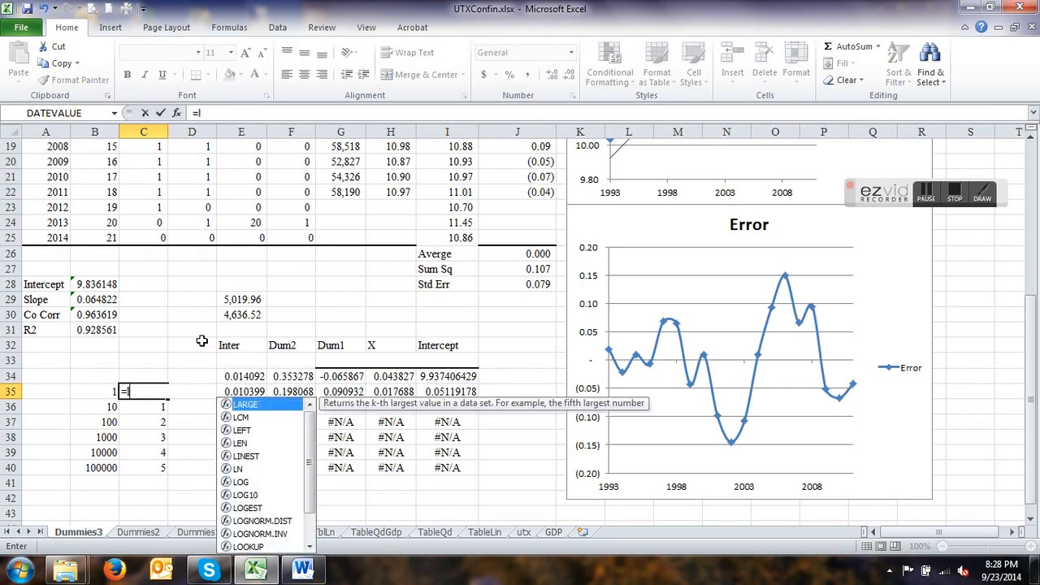
text(og()
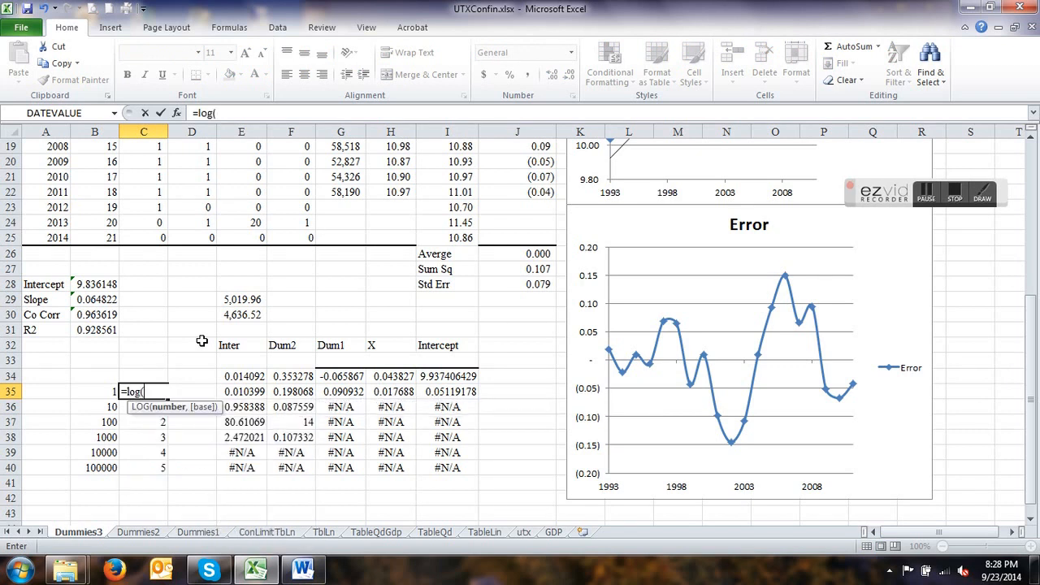
click(103, 390)
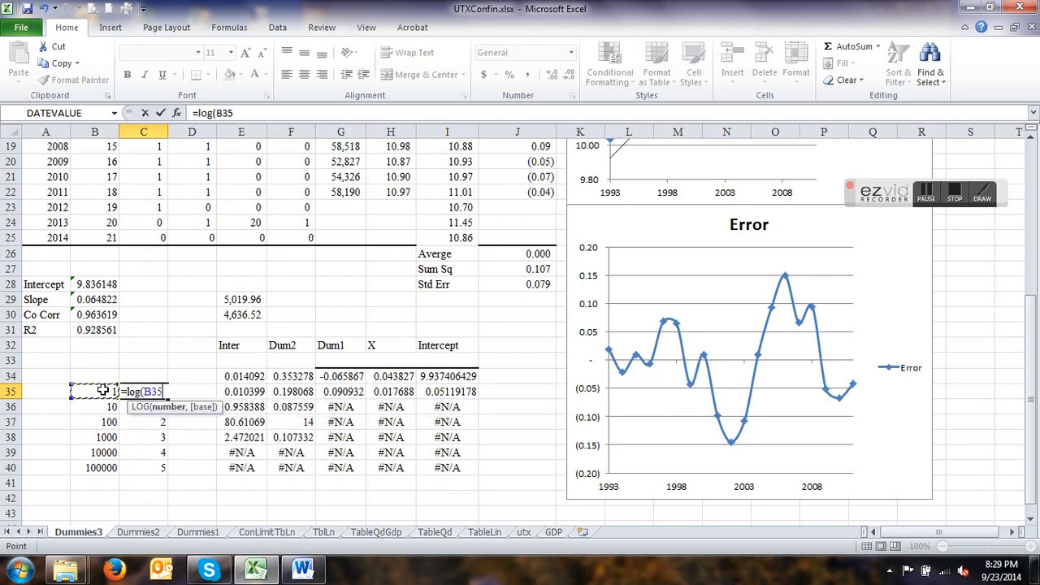
text(,10)
key(Return)
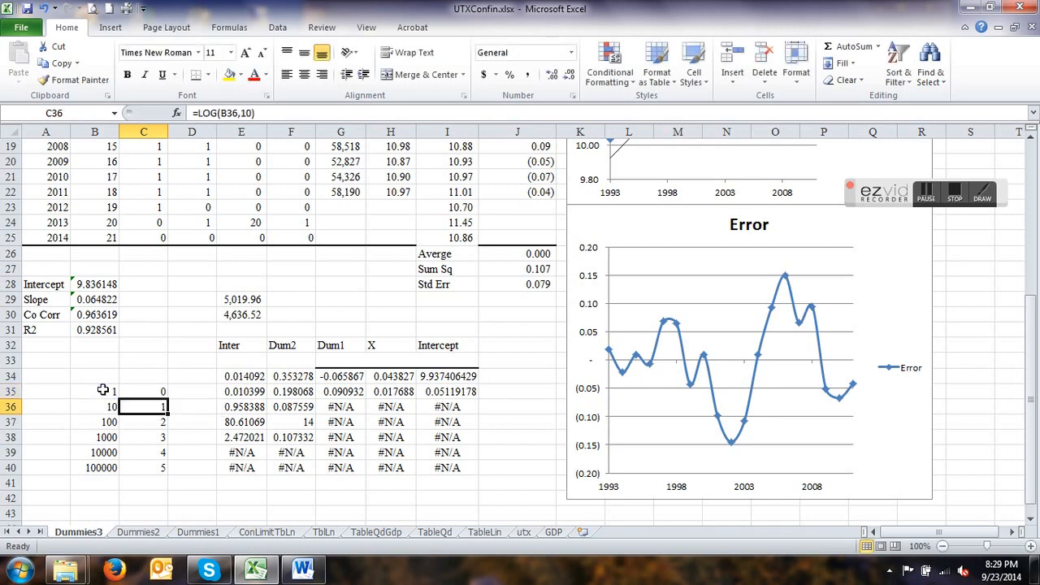
click(156, 391)
drag(169, 399, 167, 468)
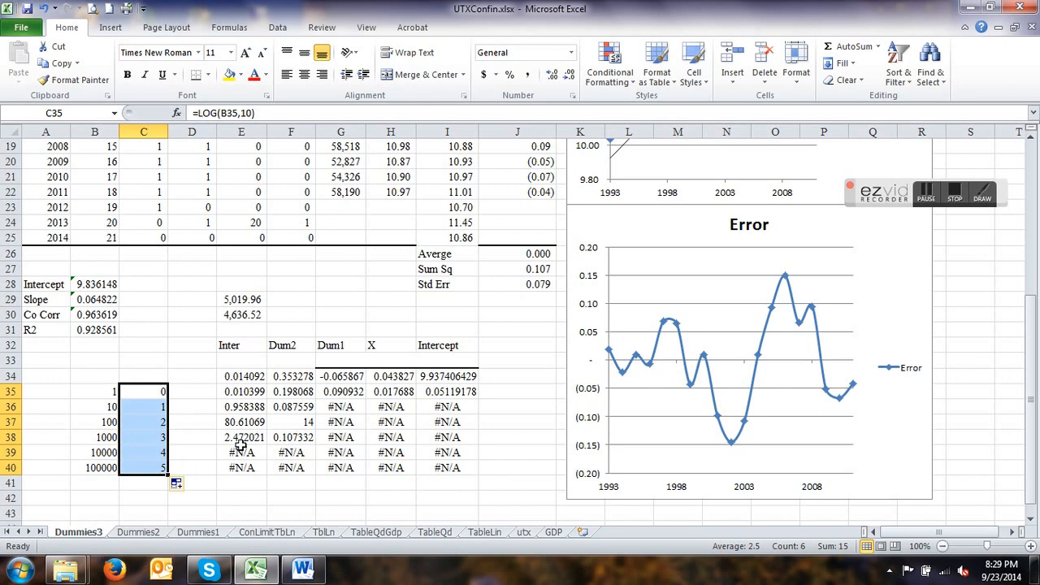
Examine how the base-10 logs in C39:C40 correspond to the powers of ten in B38:B40.
click(142, 457)
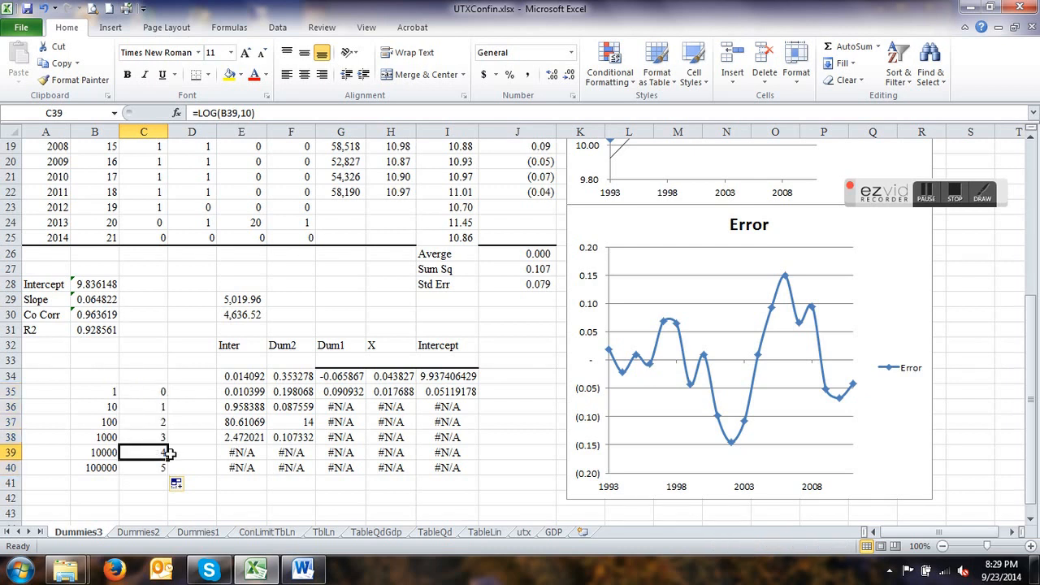
click(161, 468)
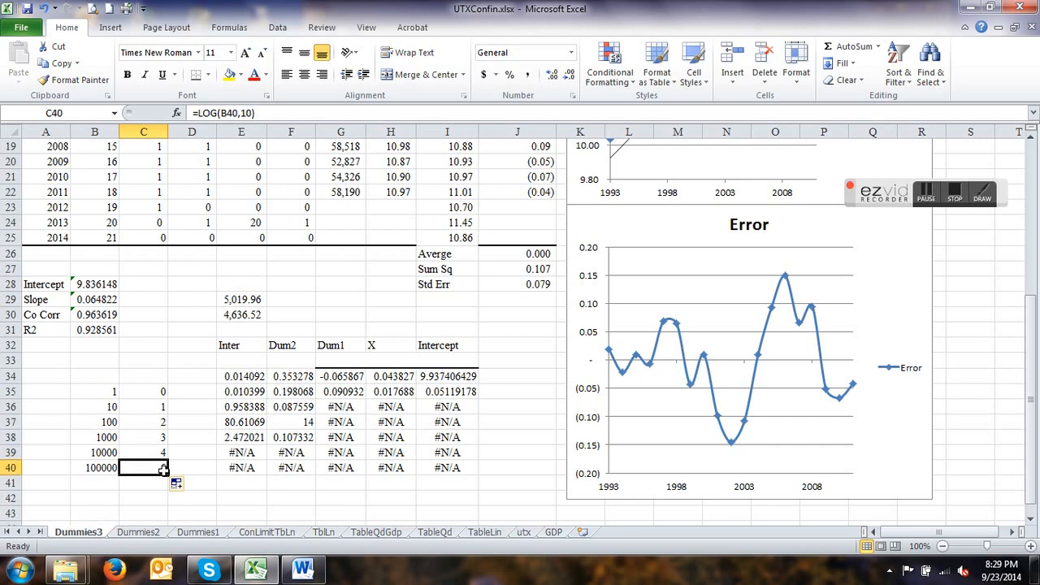
click(96, 453)
click(105, 471)
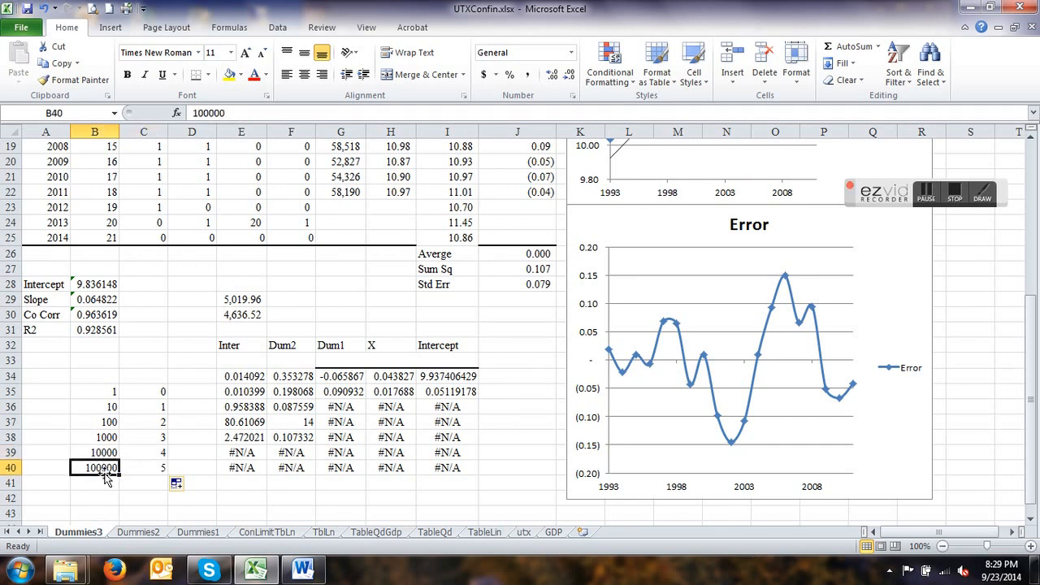
click(164, 454)
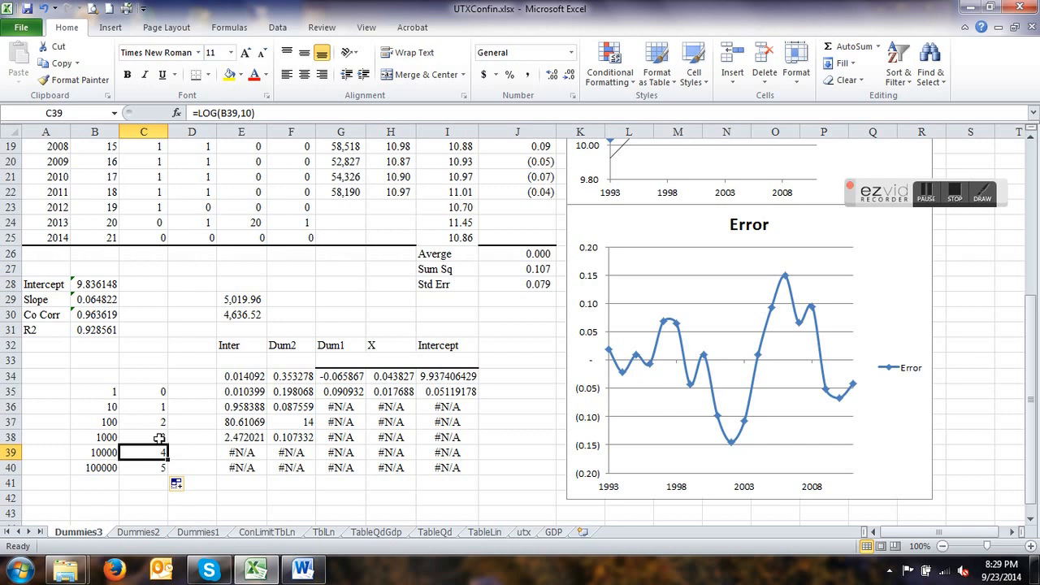
click(106, 436)
click(109, 452)
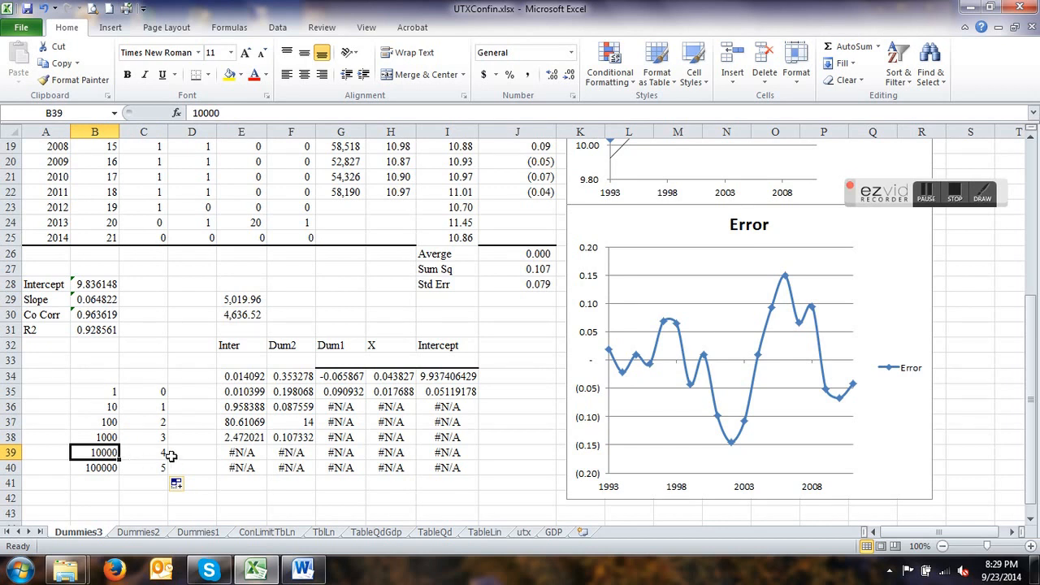
click(108, 465)
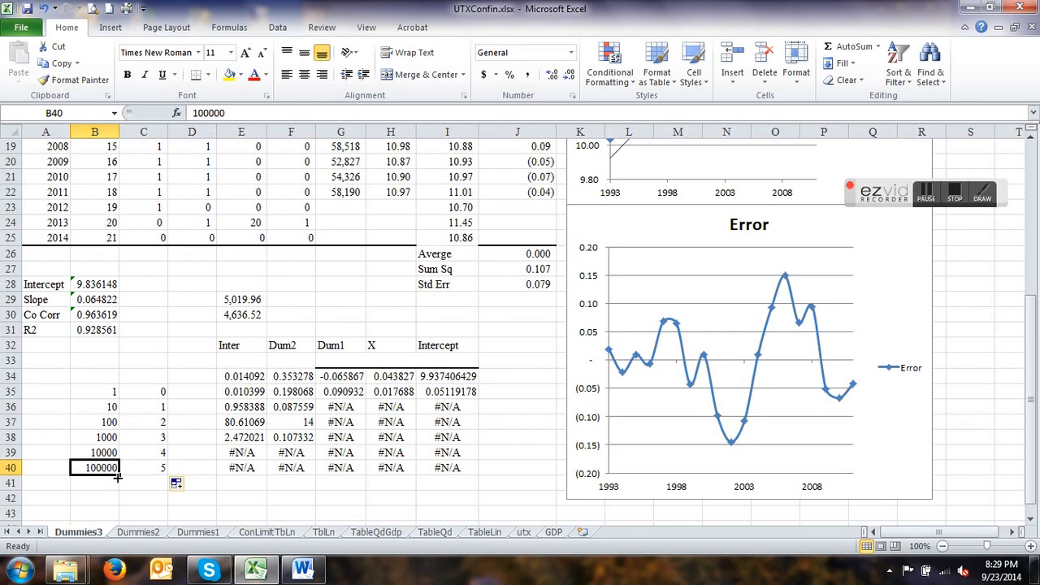
Compare the standard error in J28 on Dummies3 with the standard error on the TableLin sheet.
click(522, 284)
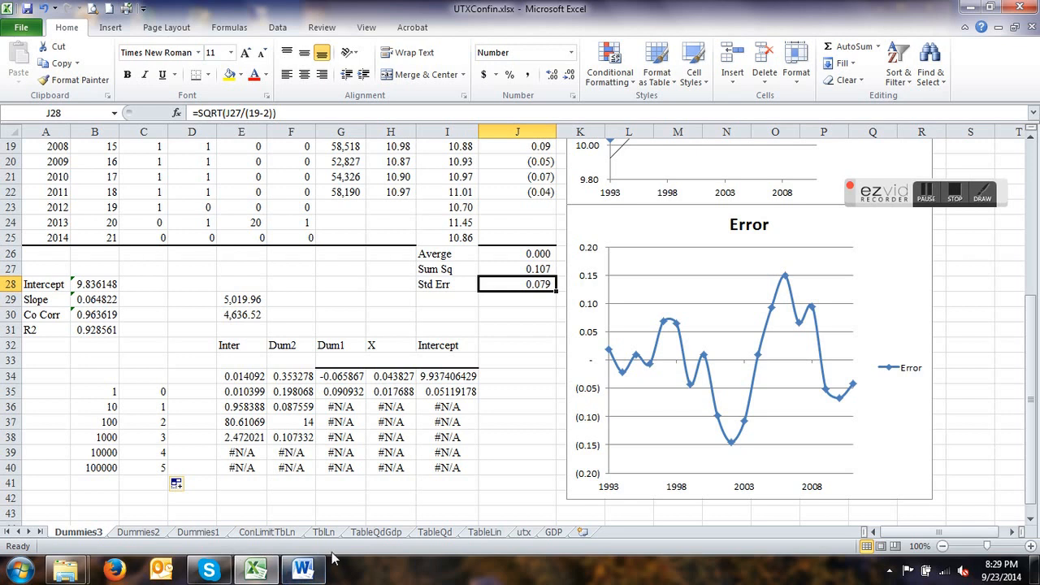
click(485, 533)
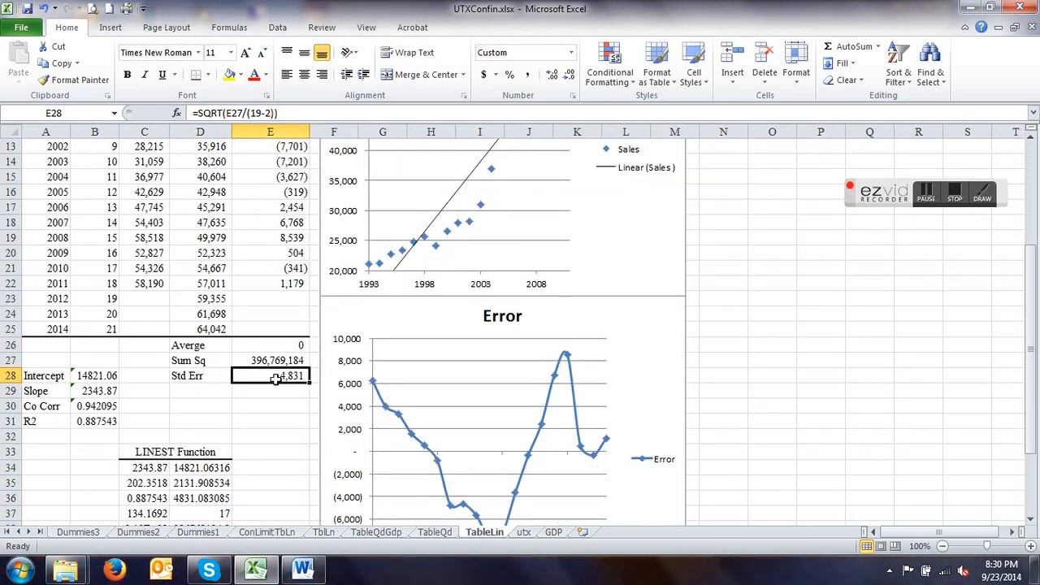
click(92, 536)
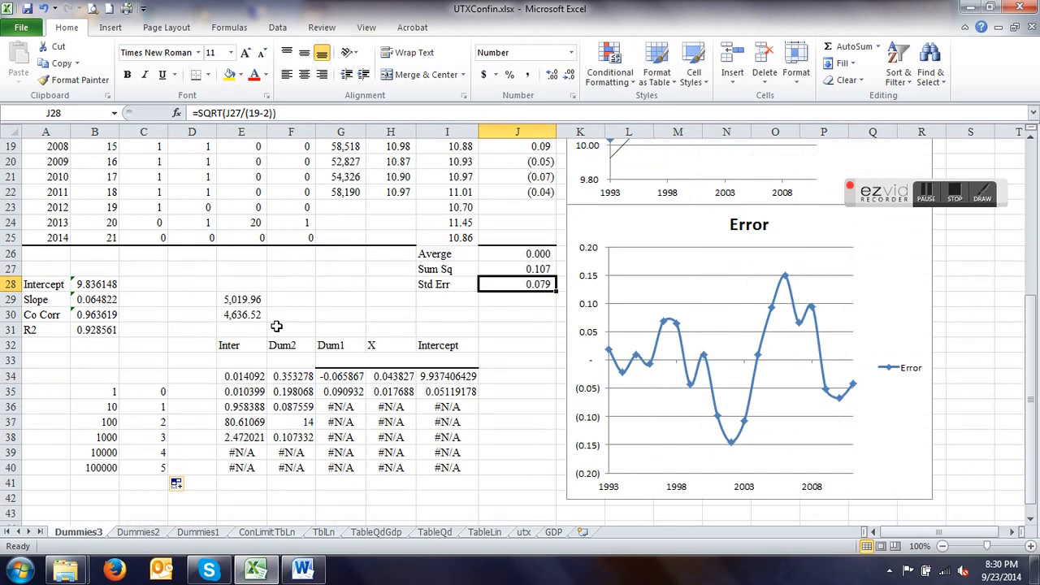
scroll(309, 279, up, 2)
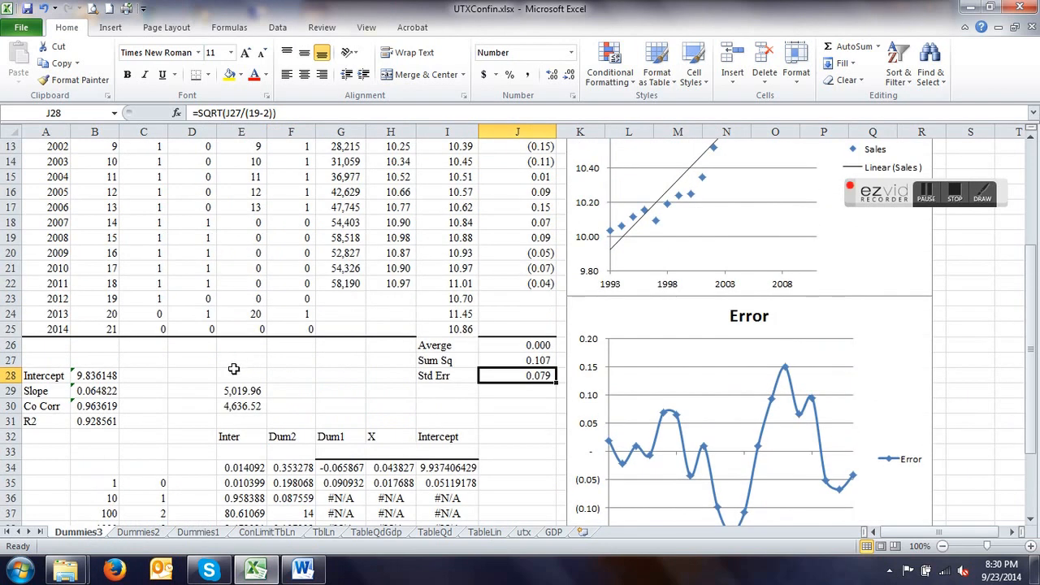
Inspect the 2011 log forecast formula in I22.
click(454, 282)
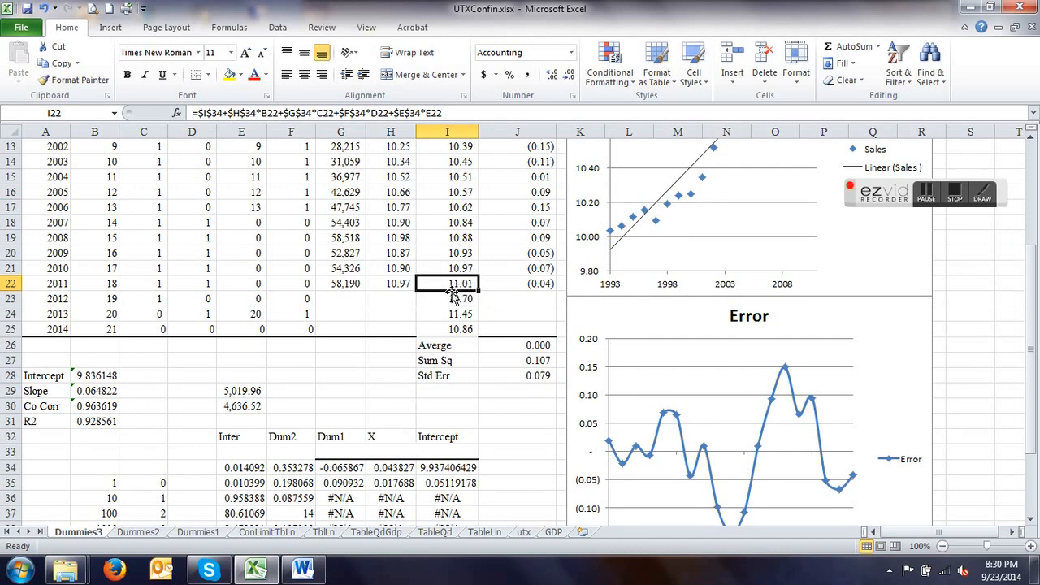
scroll(478, 275, up, 3)
scroll(477, 274, down, 3)
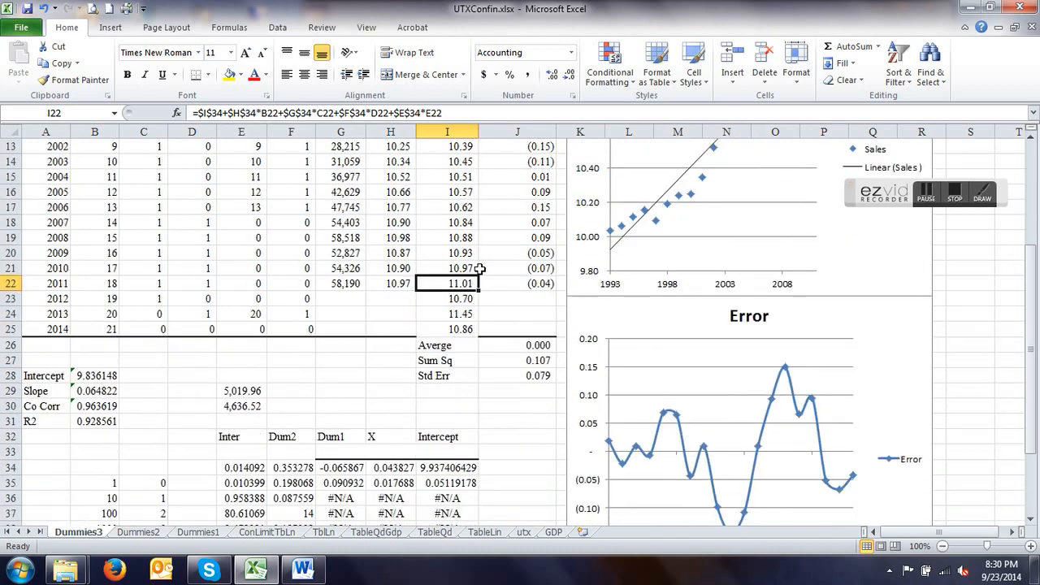
Replace the formula in E29 with =EXP(I22+J28)-EXP(I22) to convert the upper standard error into sales units.
double_click(244, 392)
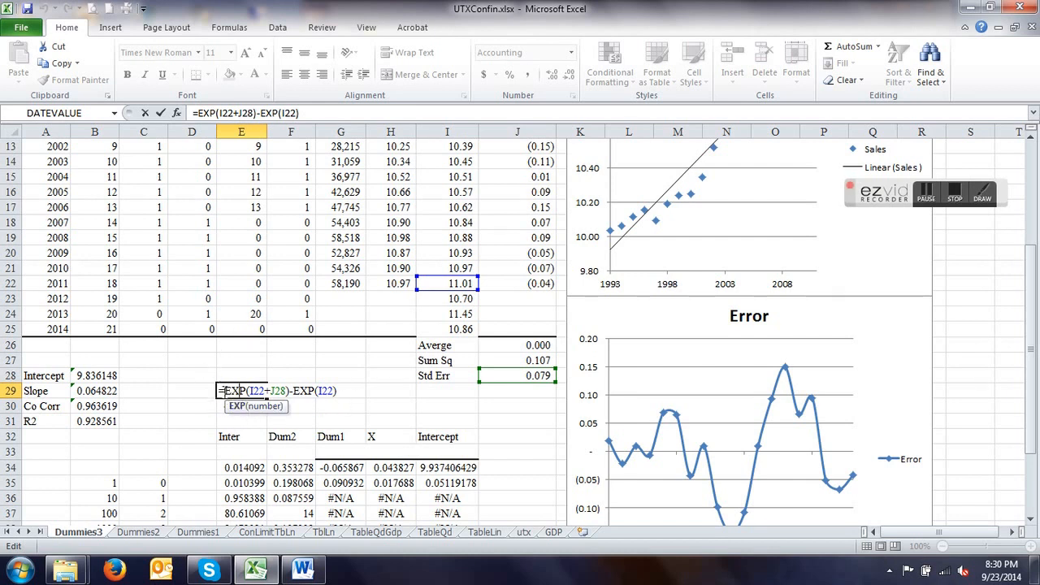
drag(224, 391, 408, 389)
key(BackSpace)
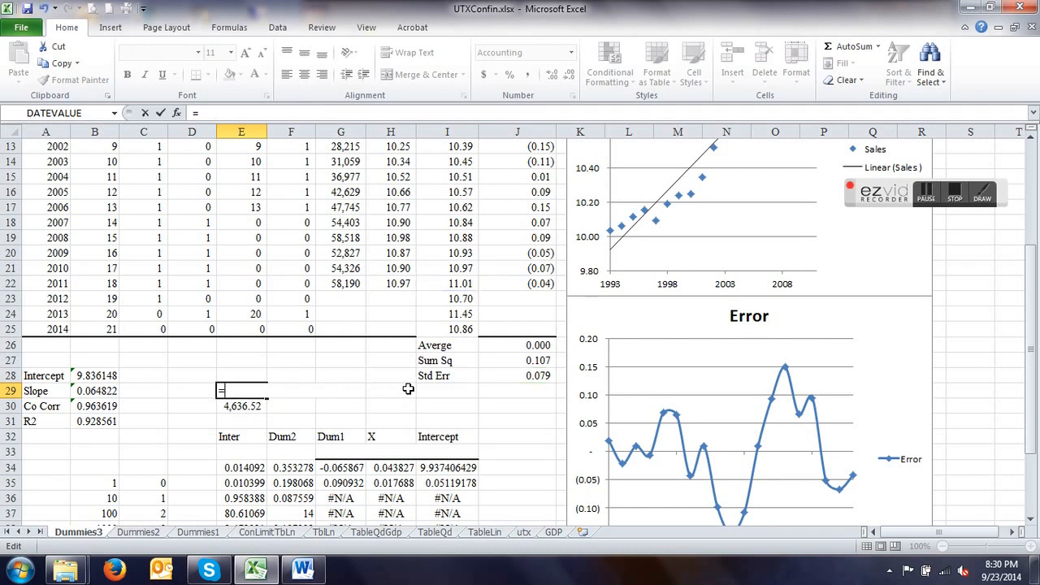
text(exp()
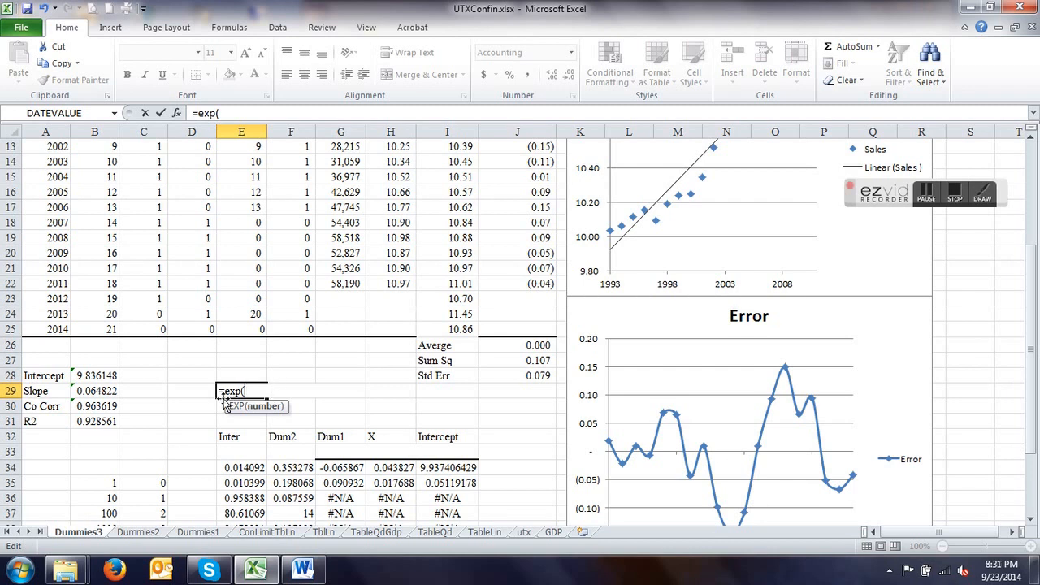
click(456, 286)
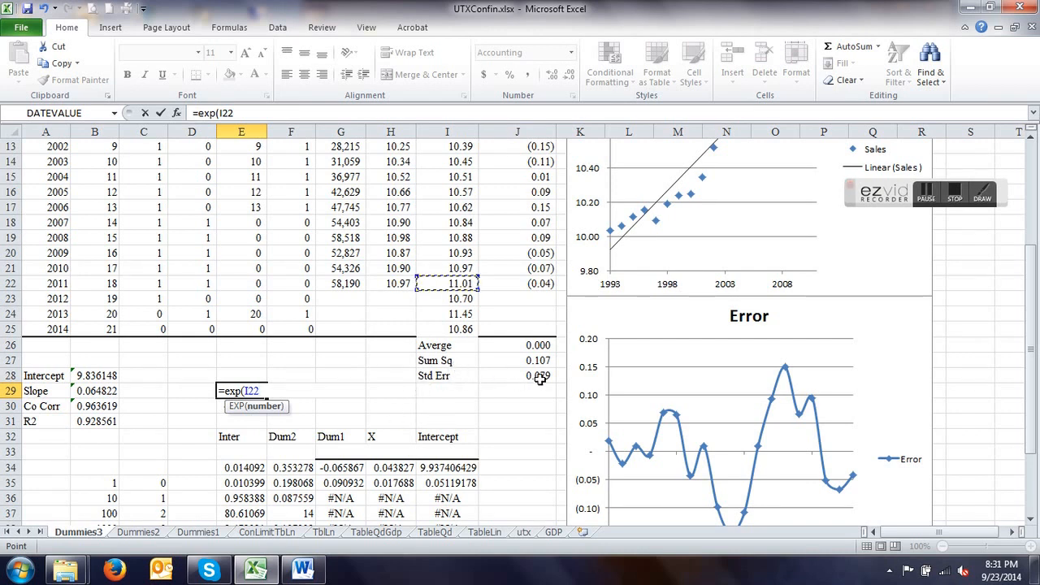
text(+)
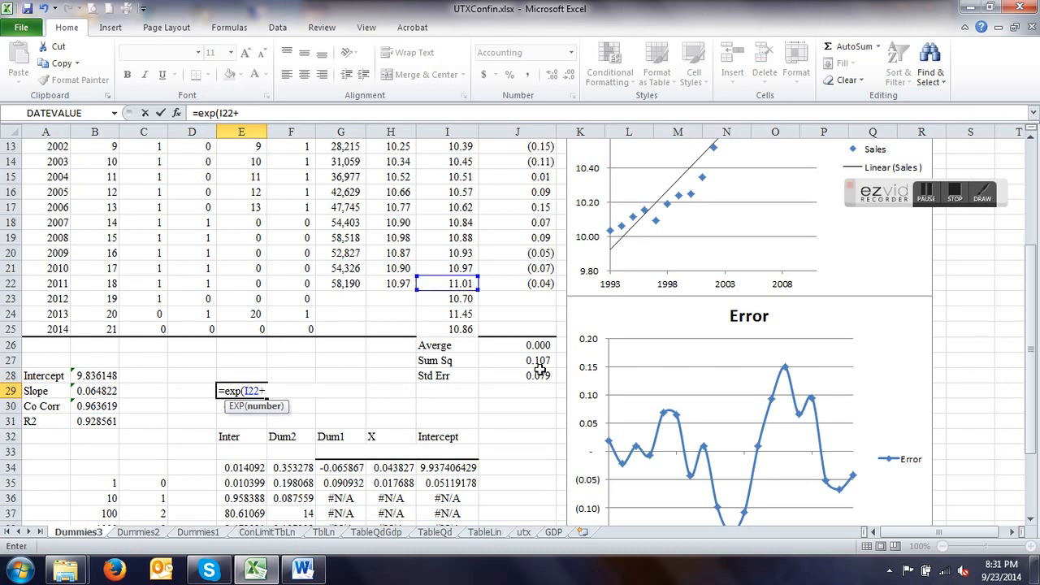
click(528, 374)
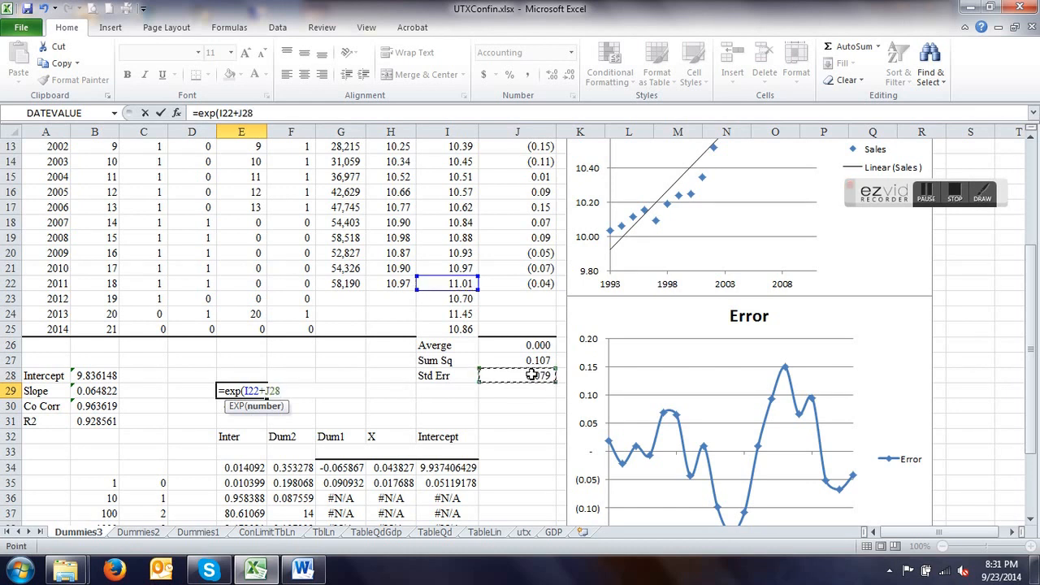
text())
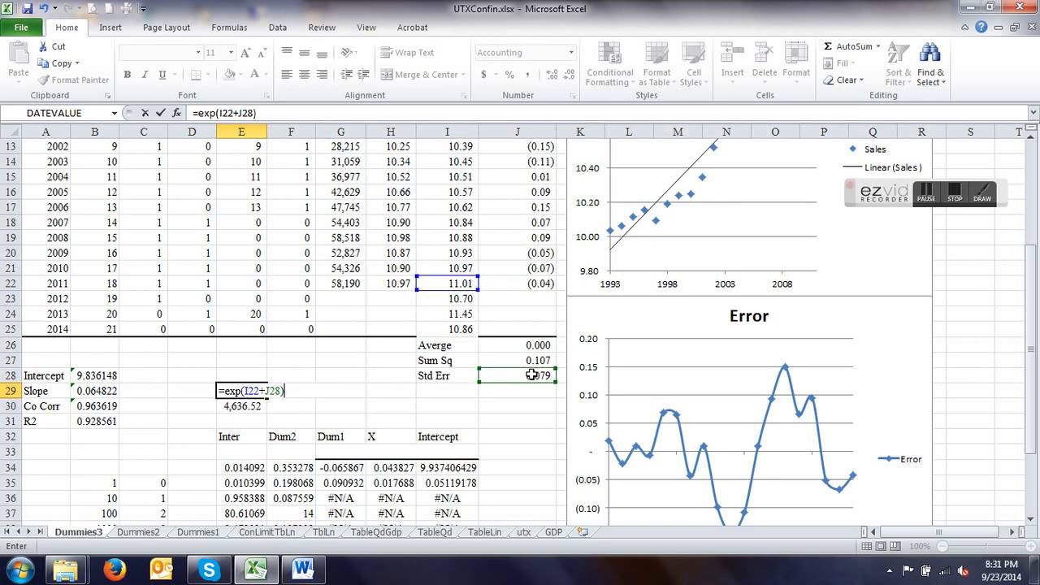
text(-exp()
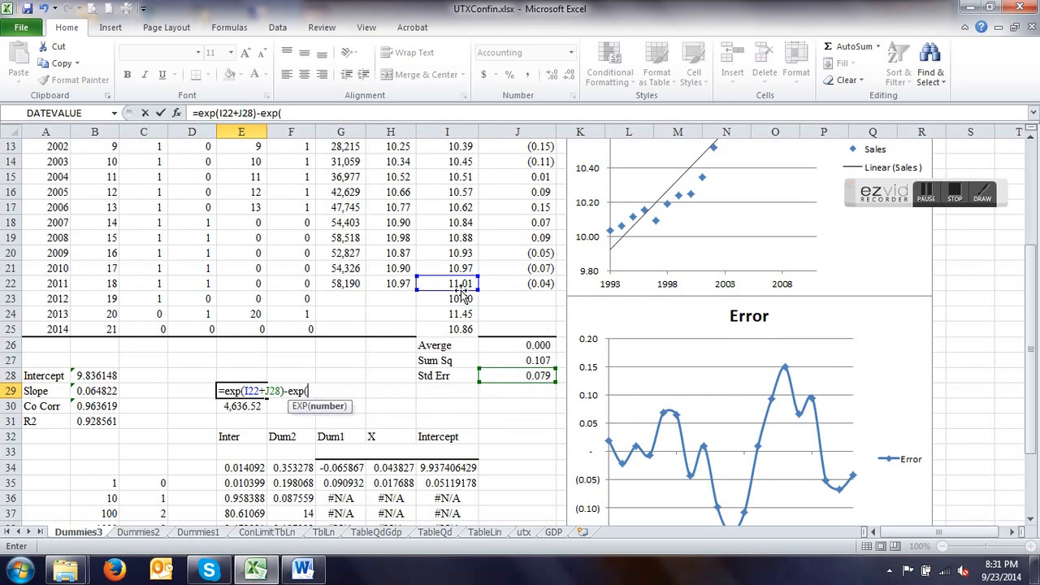
click(451, 282)
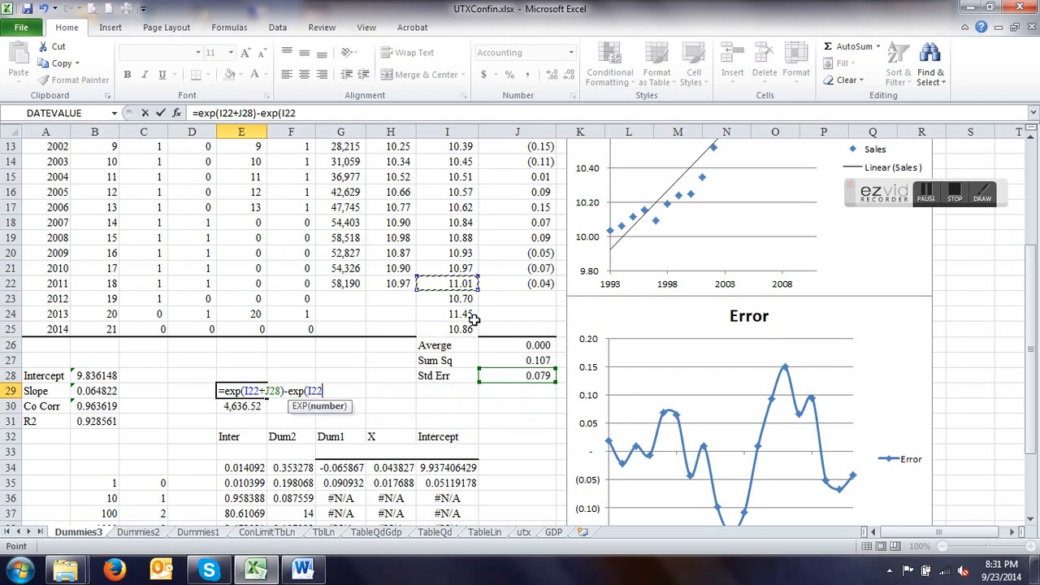
text())
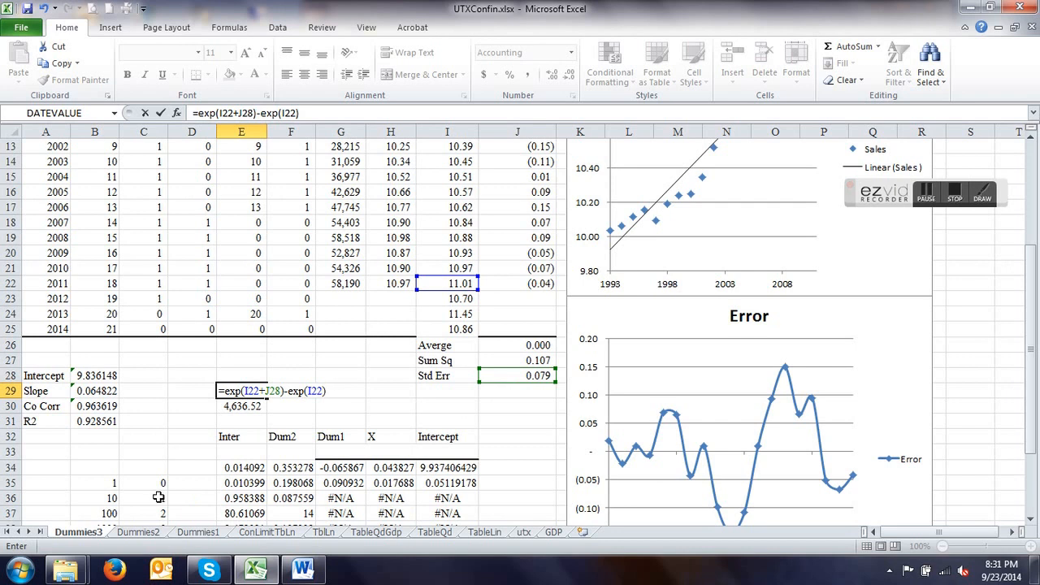
scroll(142, 502, down, 1)
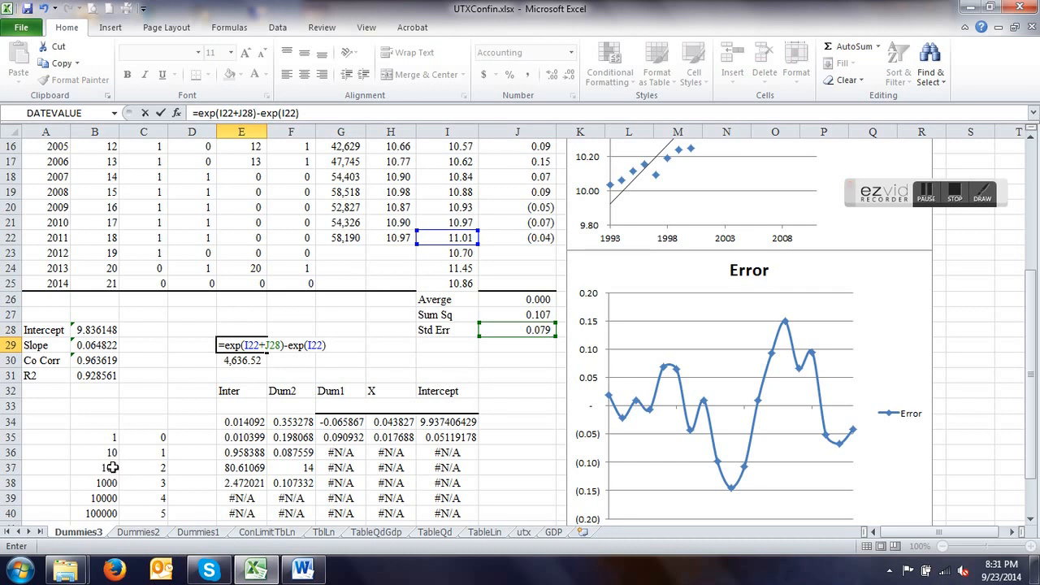
scroll(150, 472, down, 1)
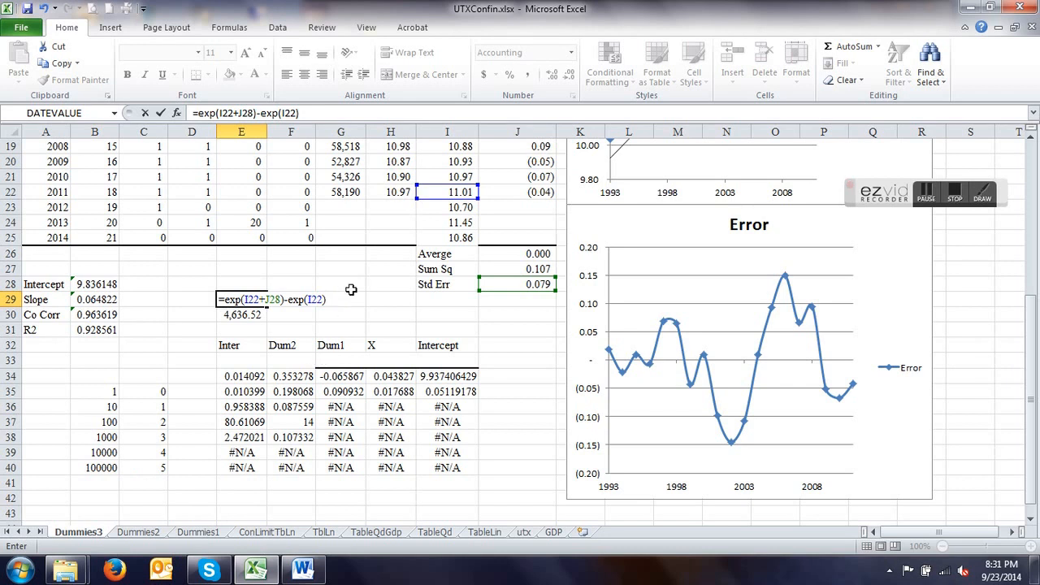
key(Return)
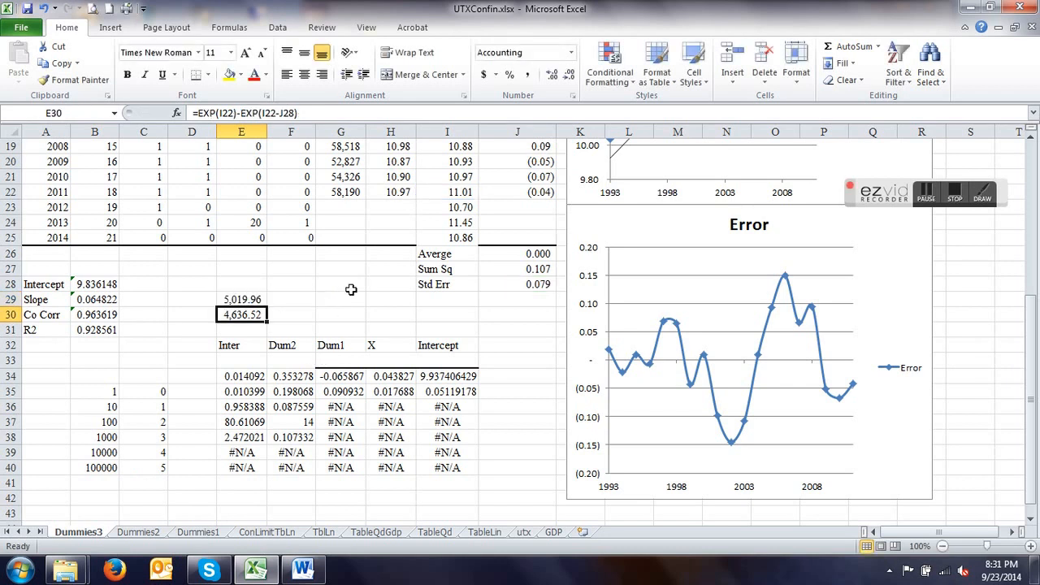
Compare the converted upper error in E29 with the linear model's standard error on the TableLin sheet, returning to Dummies3.
click(244, 299)
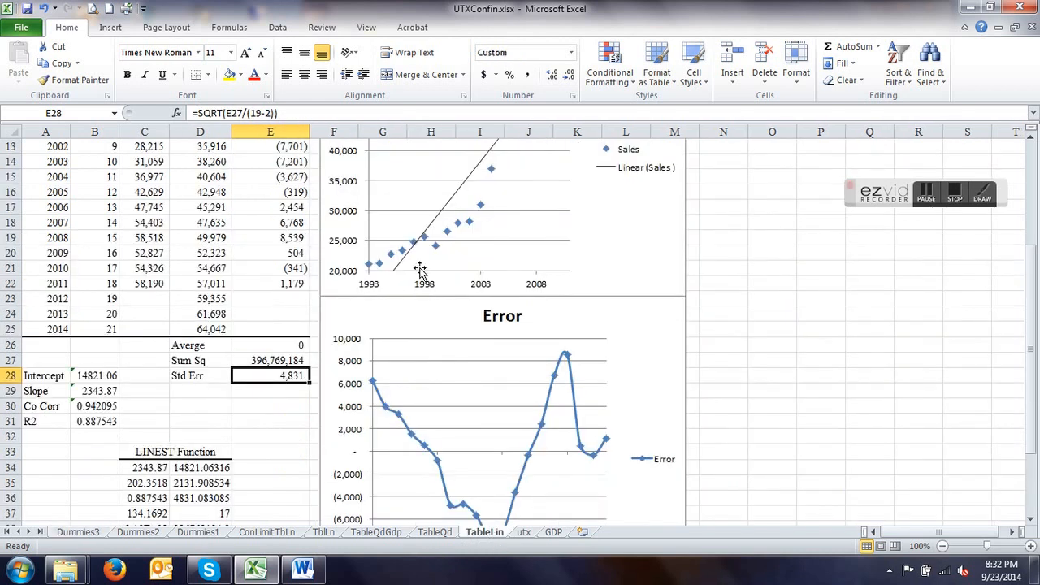
scroll(476, 243, up, 2)
scroll(467, 308, down, 1)
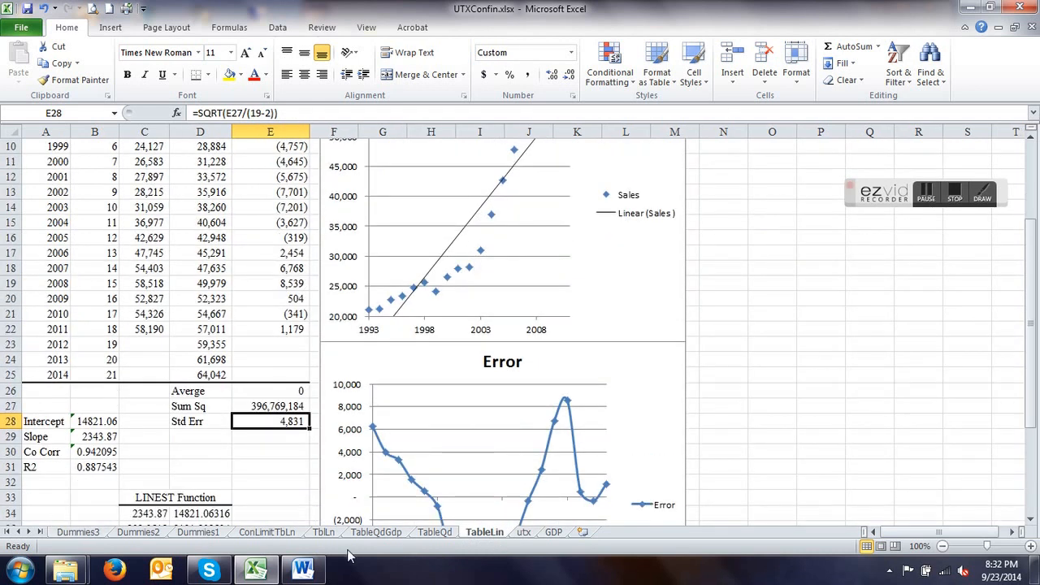
click(89, 532)
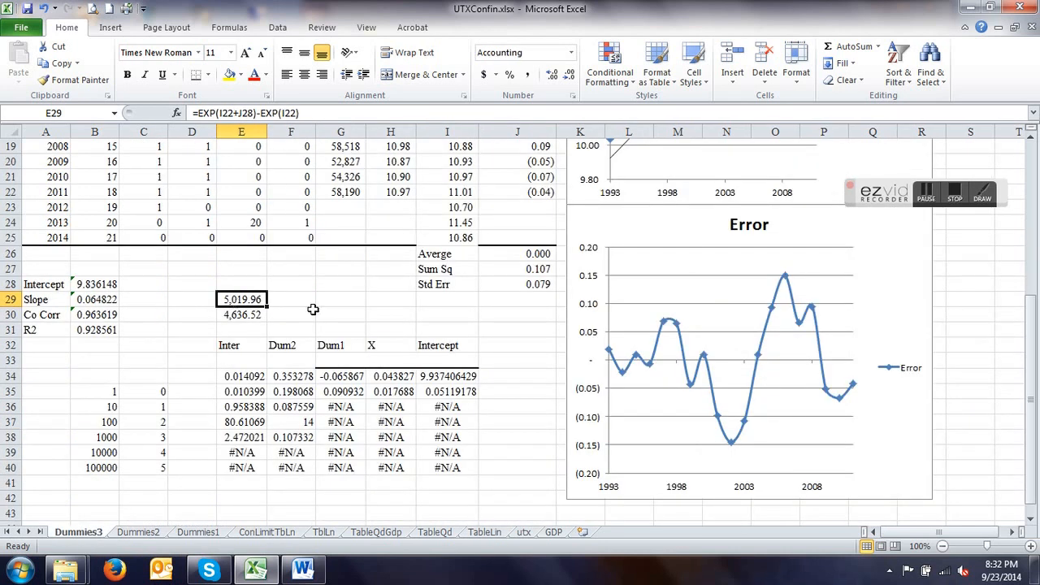
Re-enter the formula in E30 as =EXP(I22)-EXP(I22-J28) to convert the lower standard error into sales units.
click(234, 316)
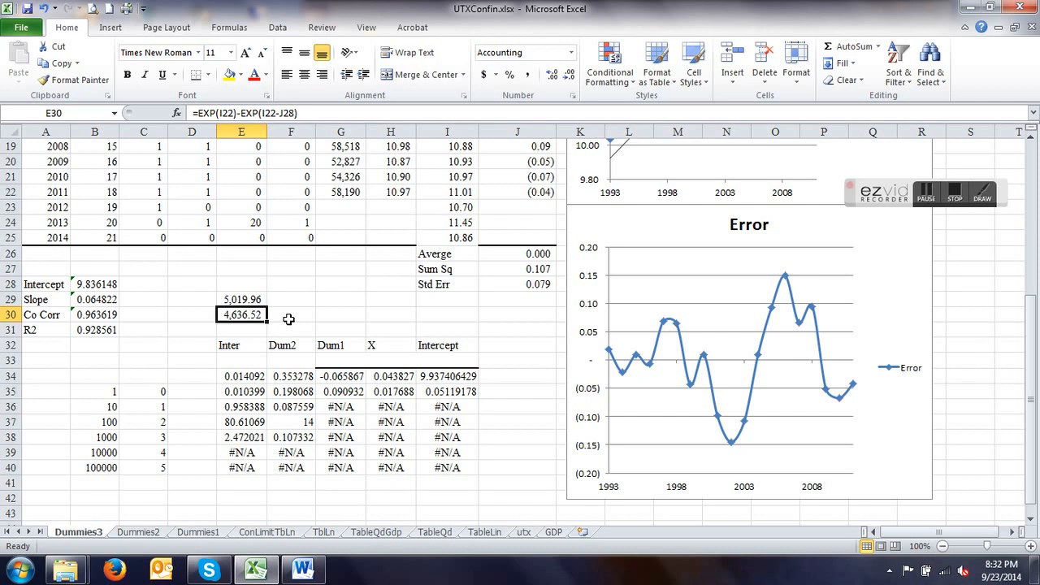
text(=)
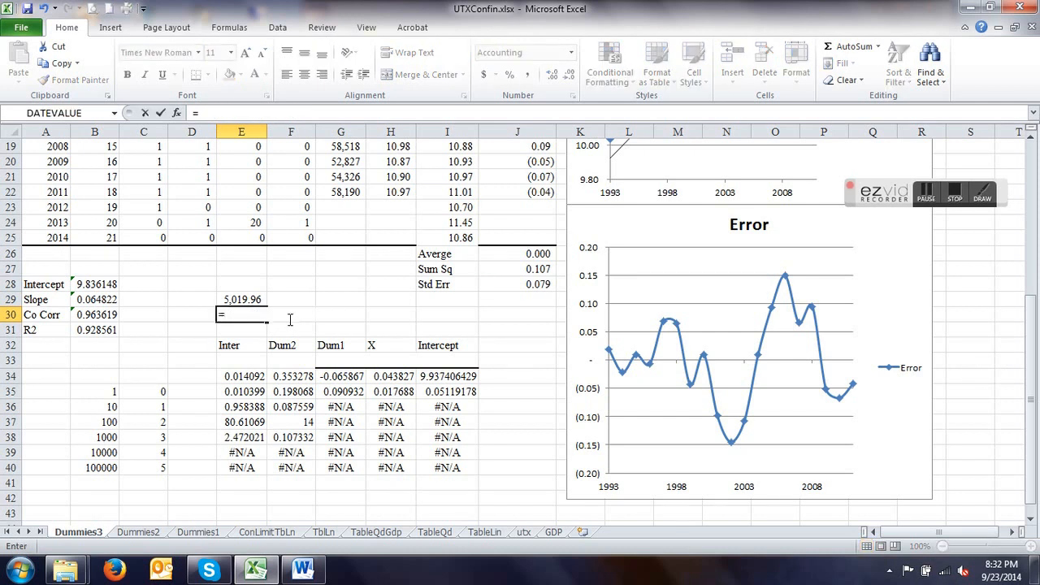
text(exp()
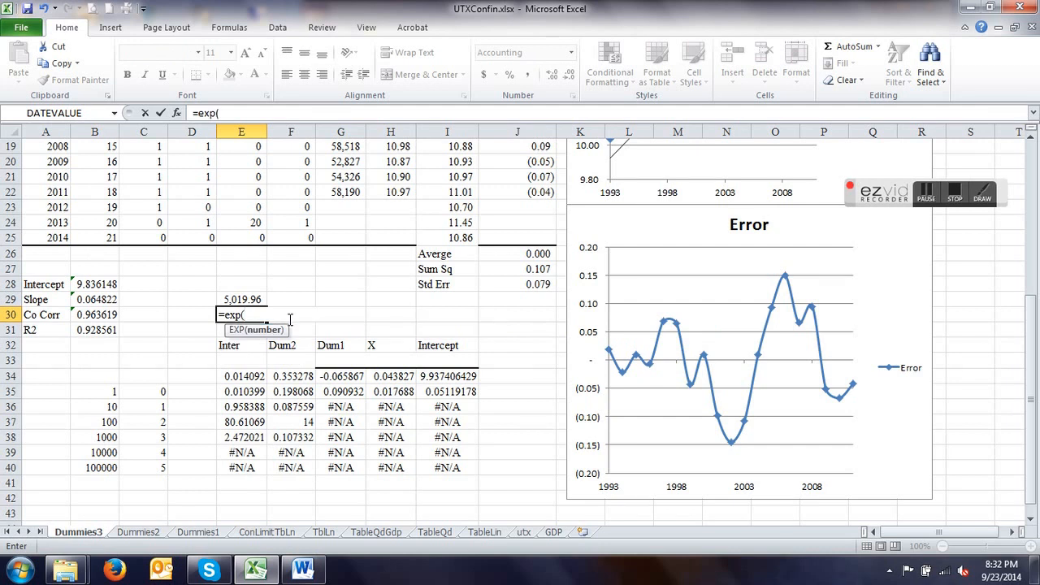
click(456, 193)
text())
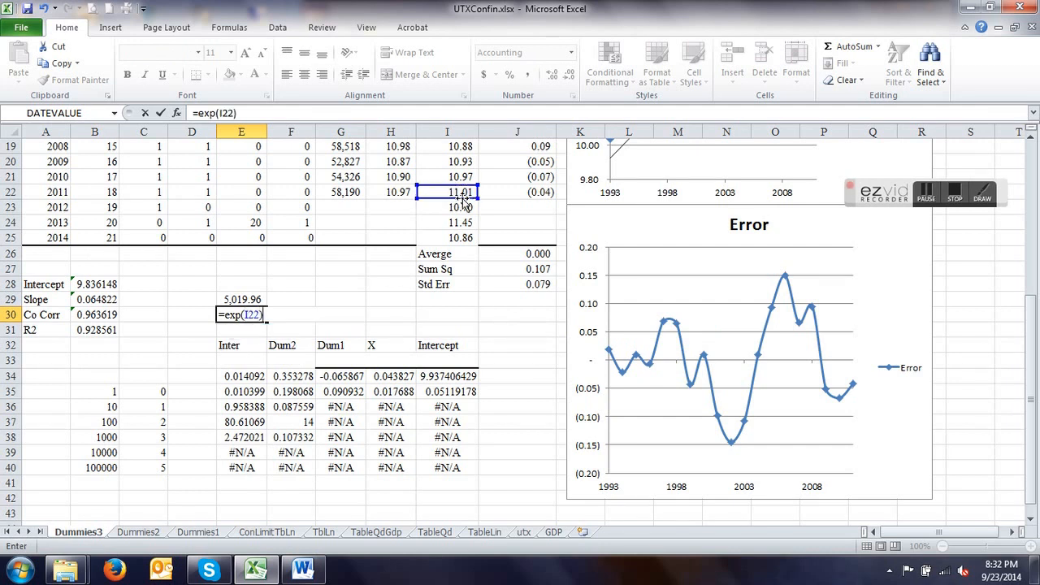
text(-exp()
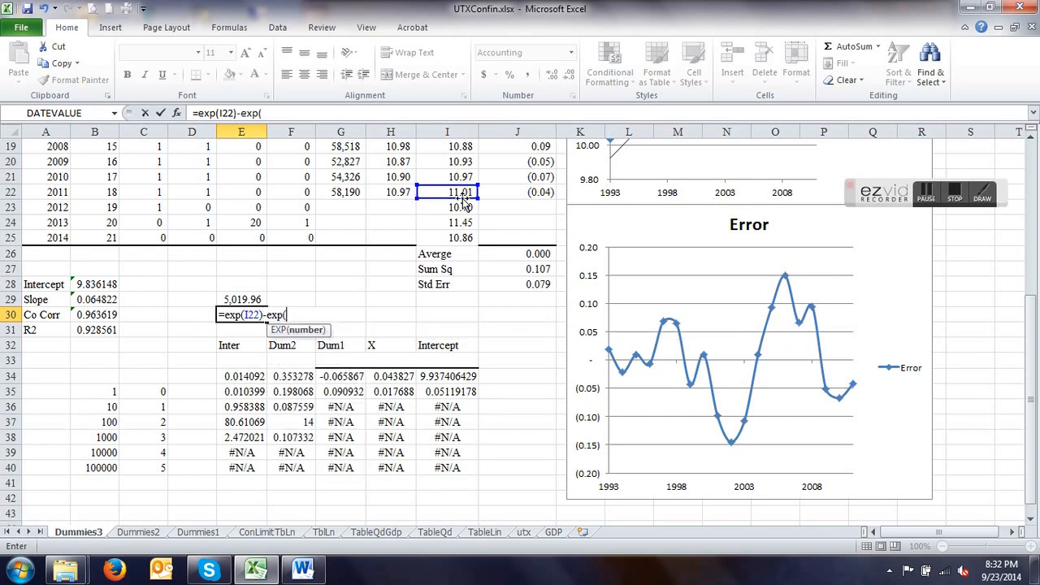
click(445, 192)
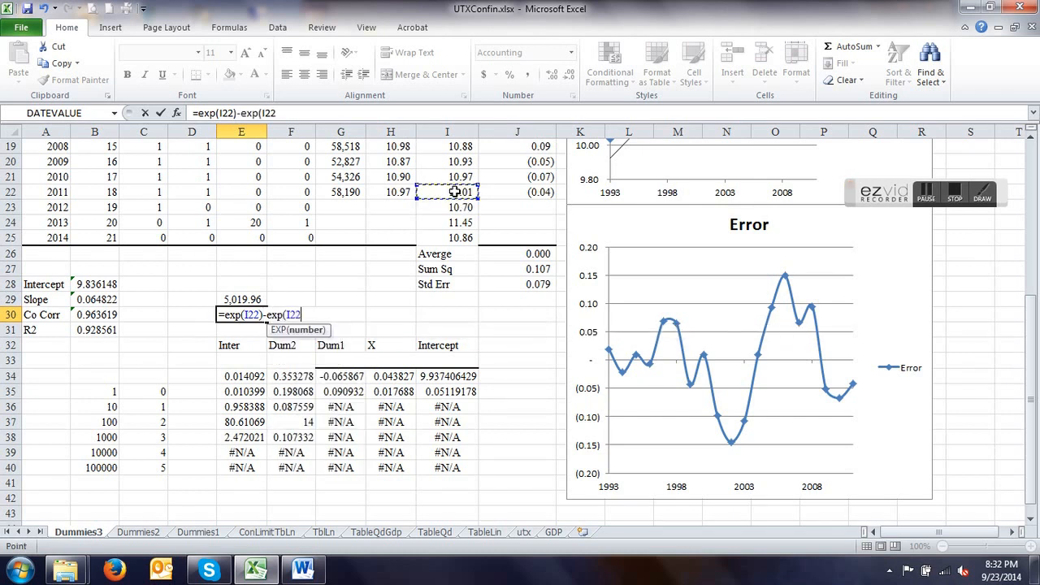
text(-)
click(542, 285)
text())
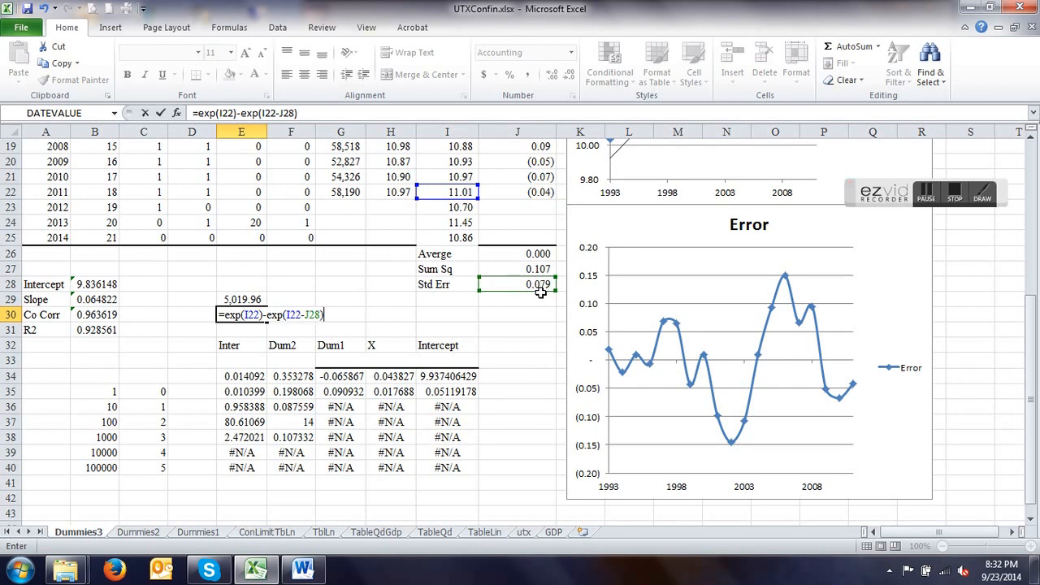
key(Return)
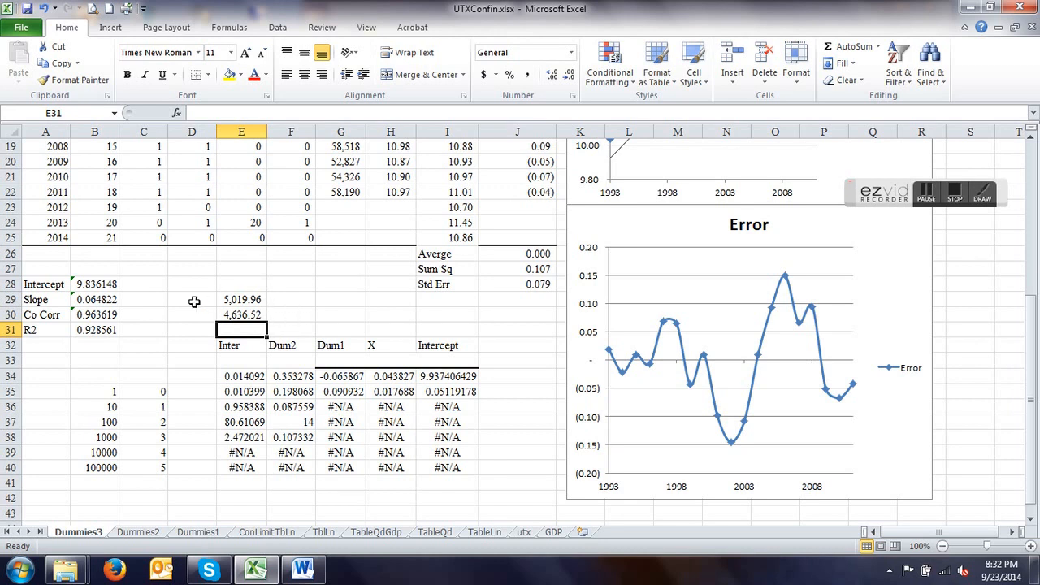
Compare the linear sales trend on the TableLin sheet with the quadratic trend and standard error on the TableQd sheet.
scroll(256, 305, down, 1)
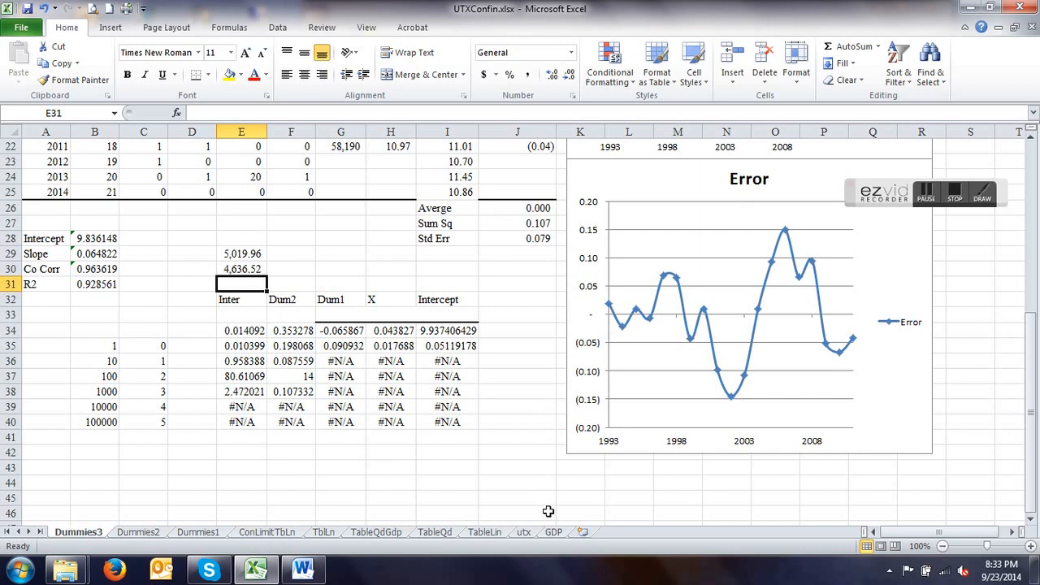
click(484, 532)
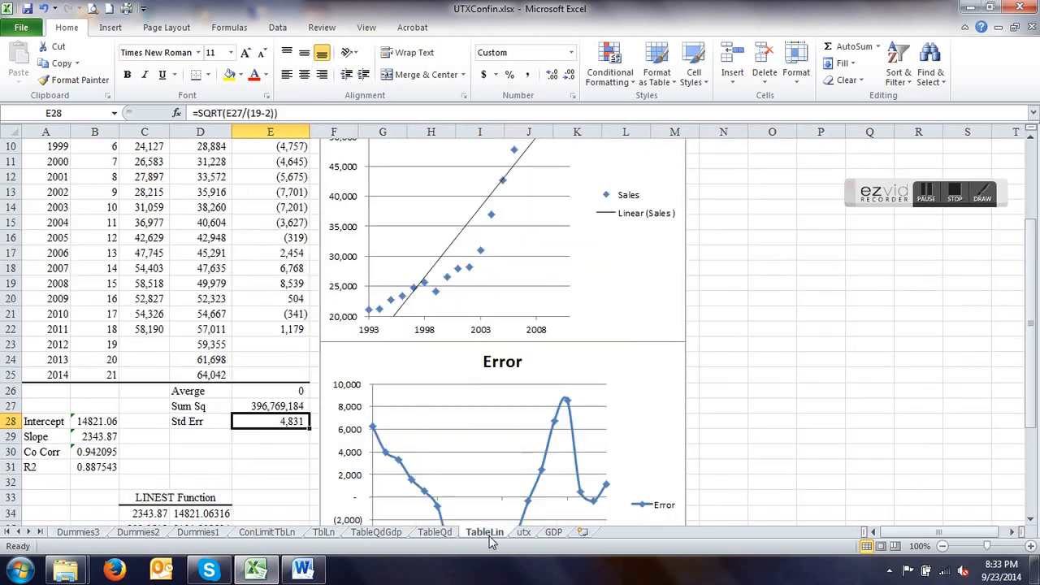
scroll(479, 462, up, 3)
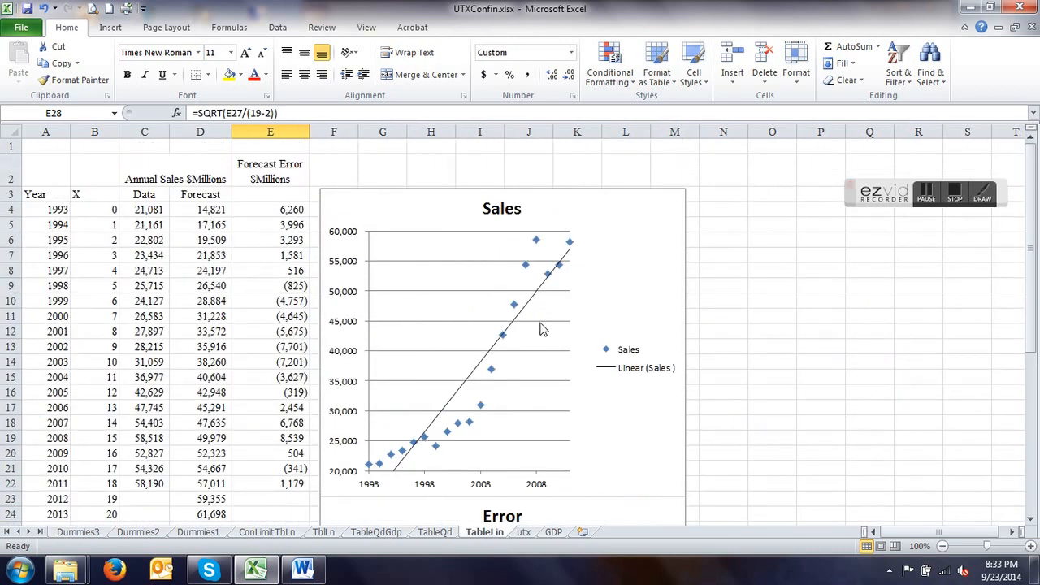
scroll(464, 485, down, 1)
click(446, 535)
scroll(406, 460, down, 2)
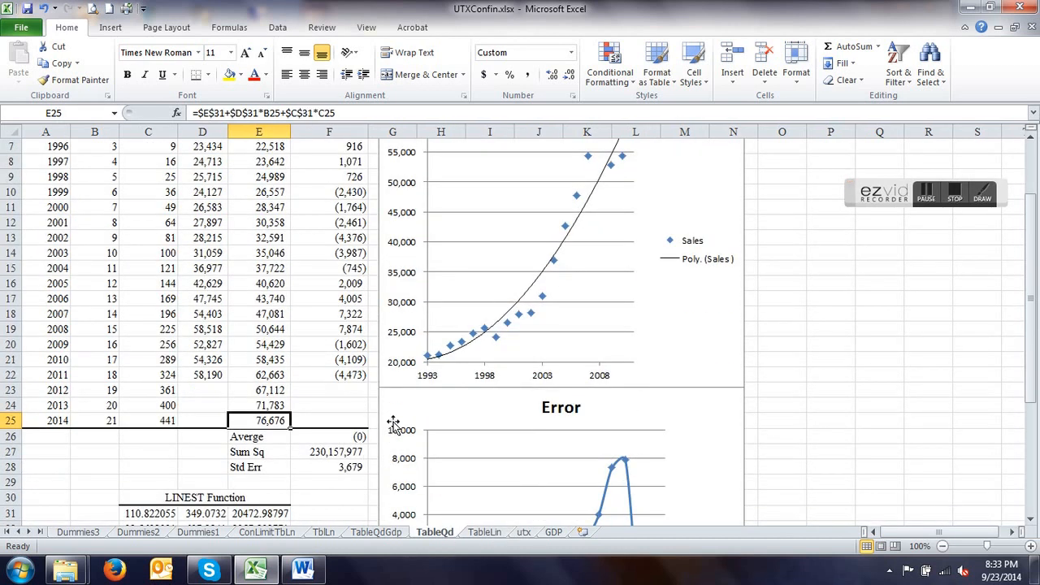
scroll(536, 294, up, 1)
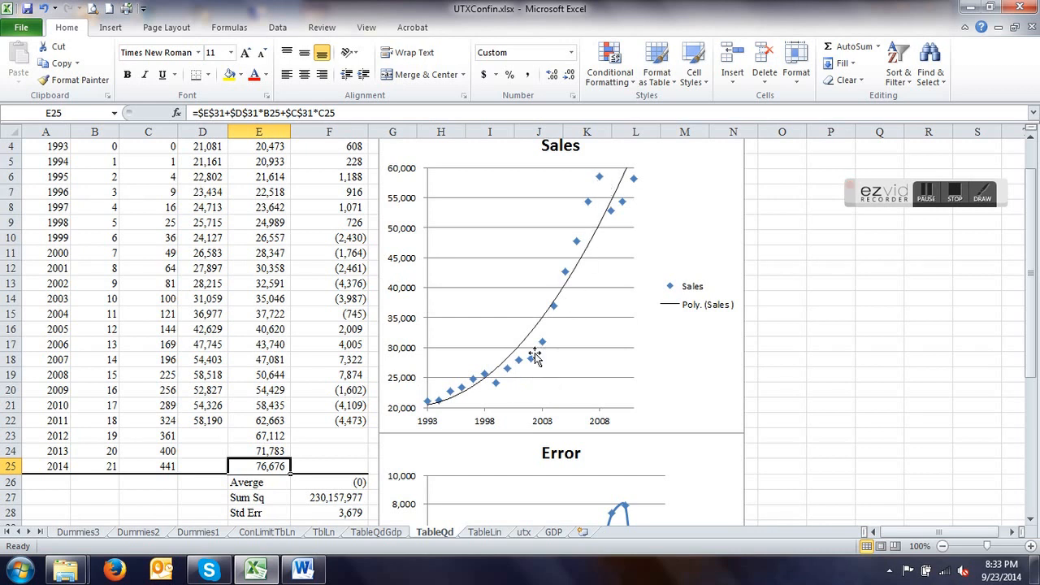
scroll(592, 255, up, 1)
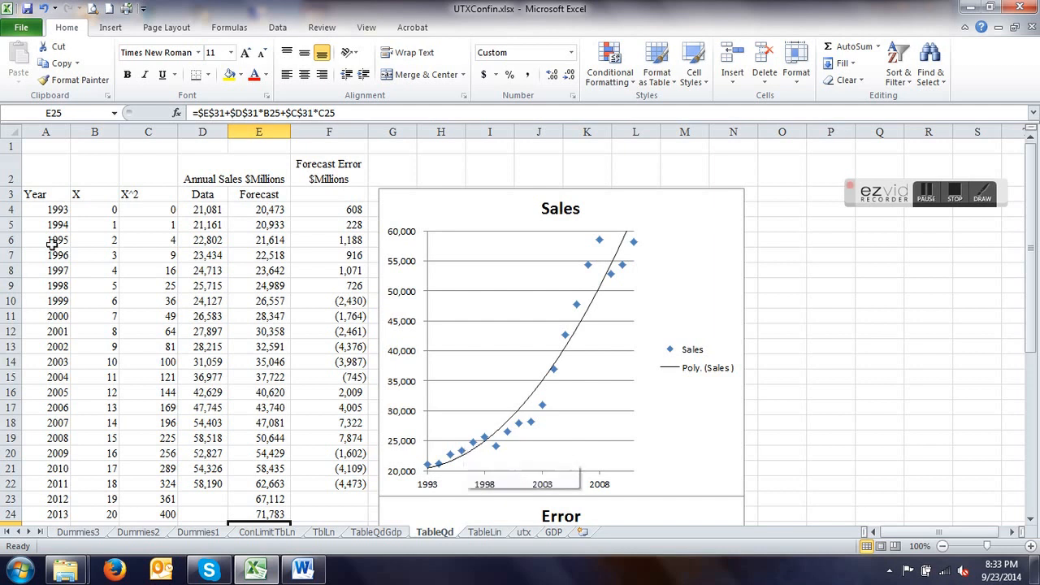
Examine the X heading and the squared-value formulas in the X^2 column of TableQd for several years.
click(84, 196)
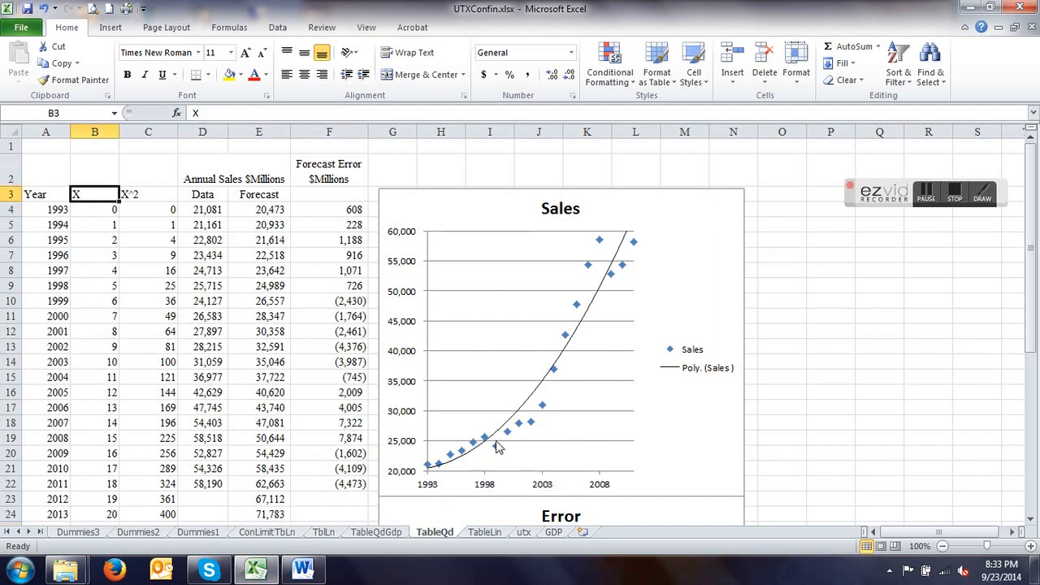
click(147, 212)
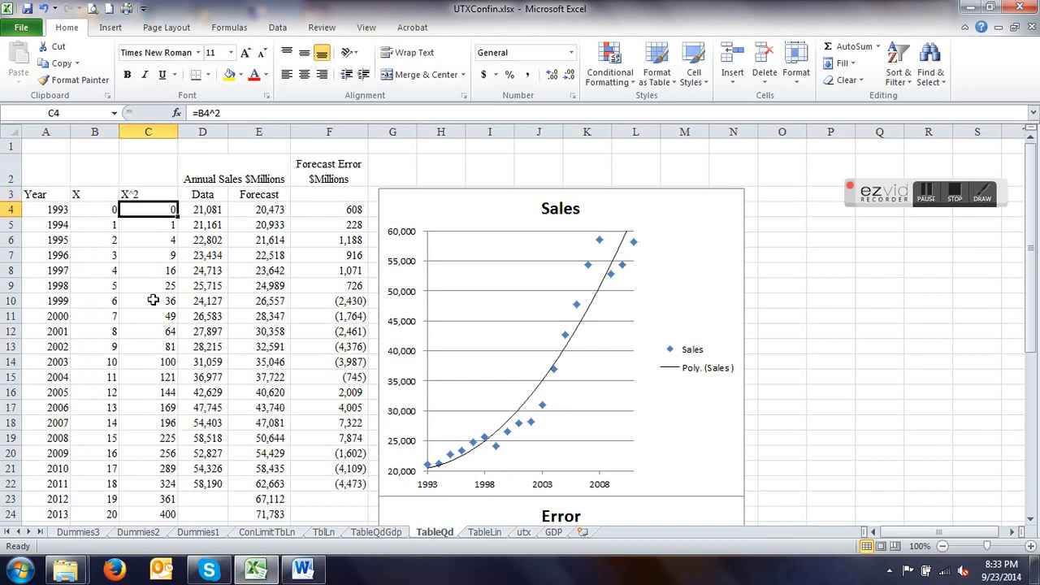
click(157, 240)
click(164, 317)
click(164, 362)
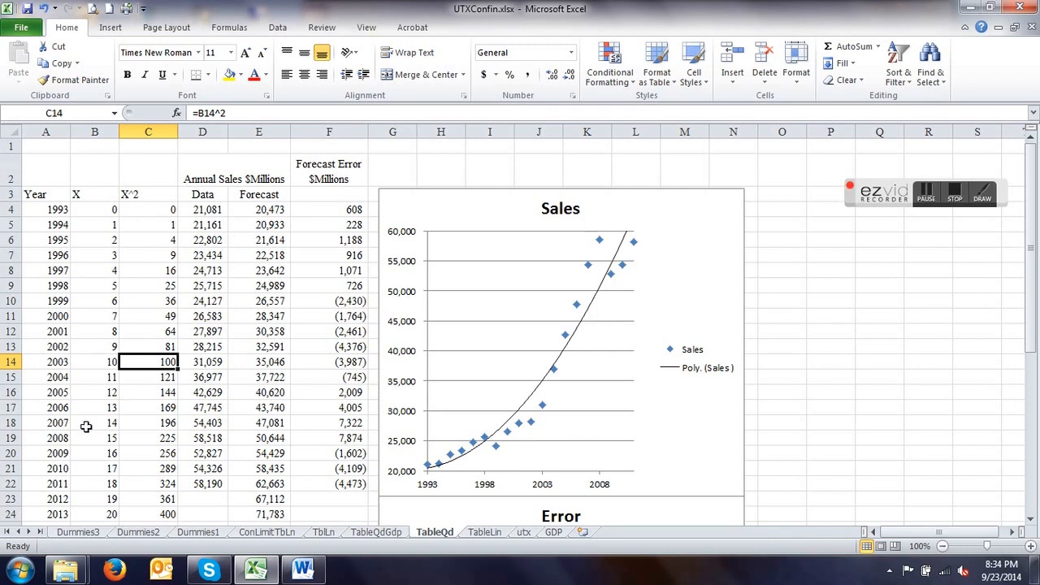
Review the log-sales dummy model on Dummies2 and the confidence-limit table and chart on ConLimitTbLn.
click(137, 532)
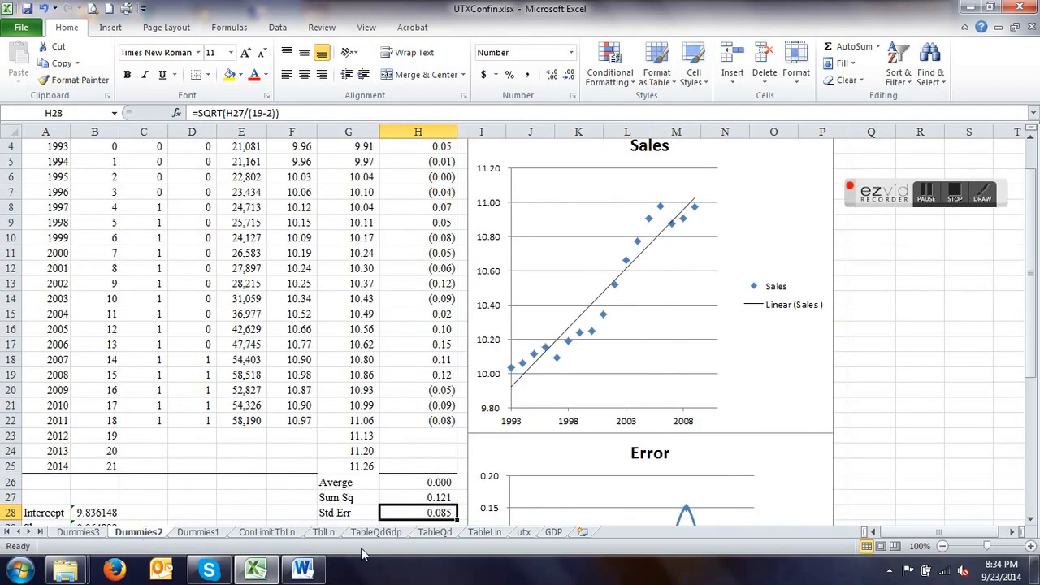
click(266, 535)
scroll(372, 441, up, 3)
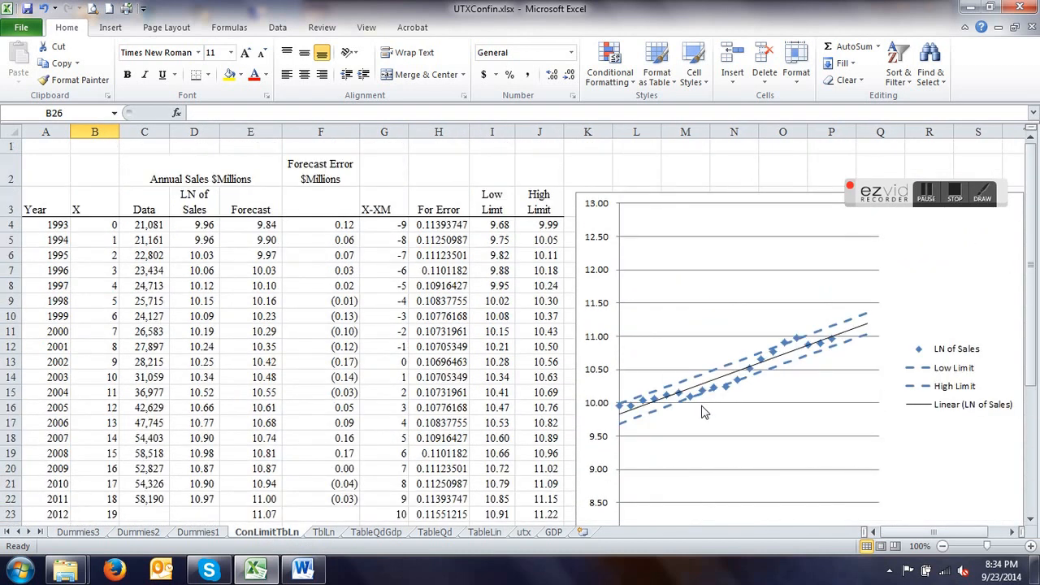